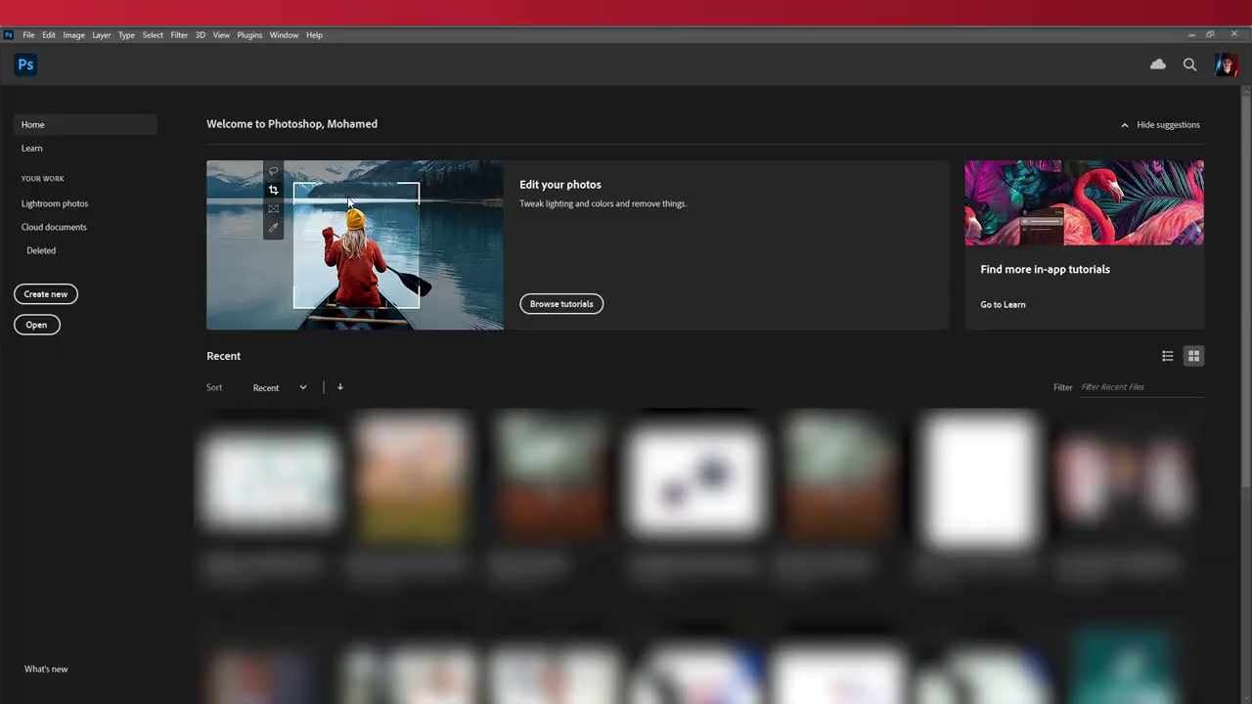
Create a new 2000 x 2500 px document at 72 pixels/inch named Dreamer_chap2.
click(29, 34)
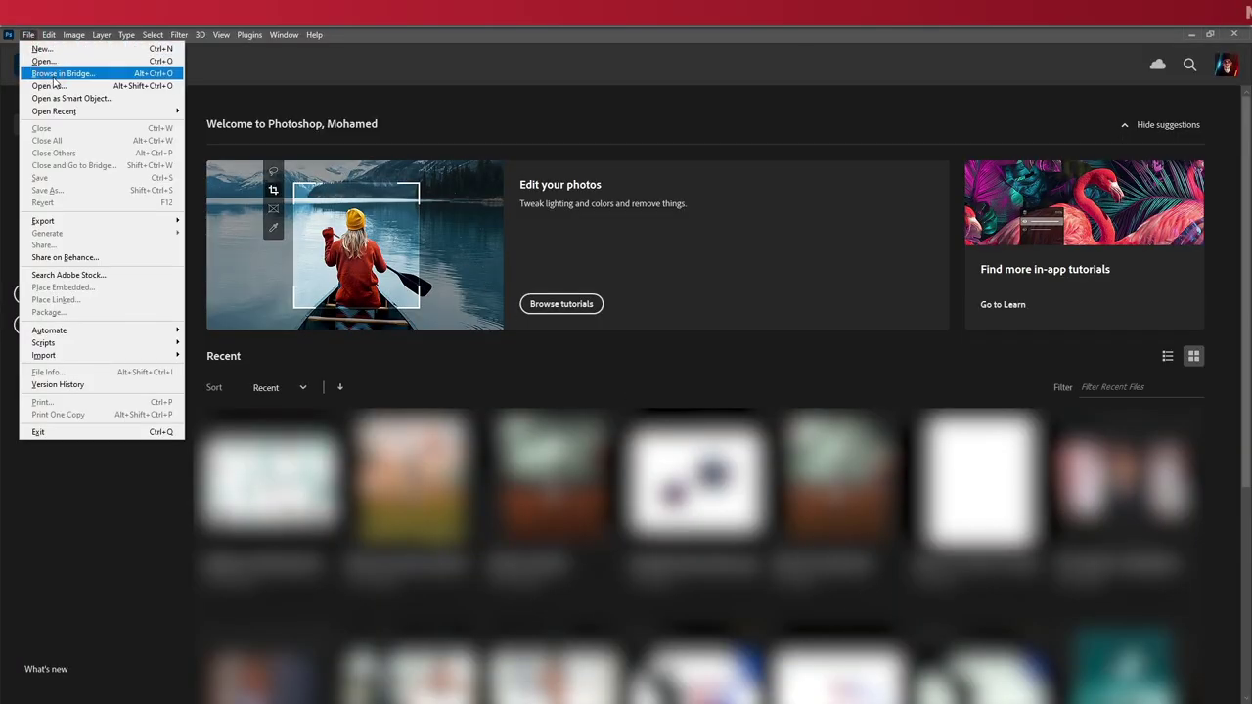
click(59, 49)
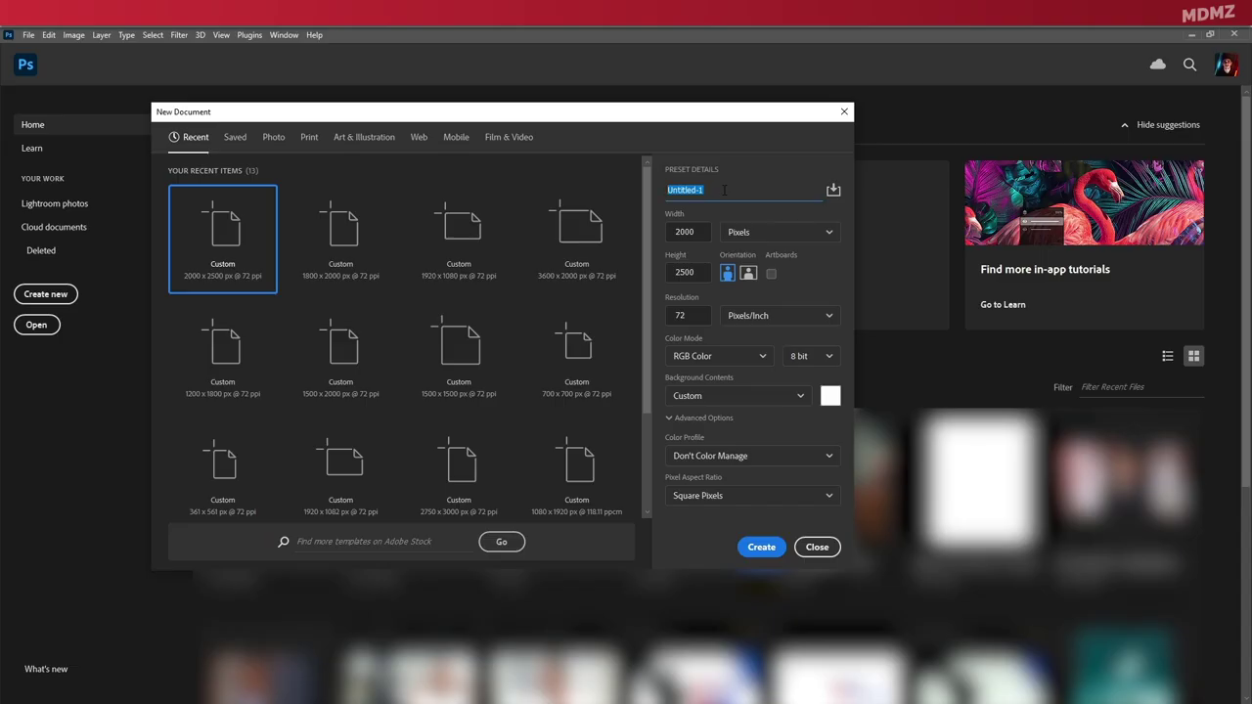
text(Dreamer_chap2)
key(Return)
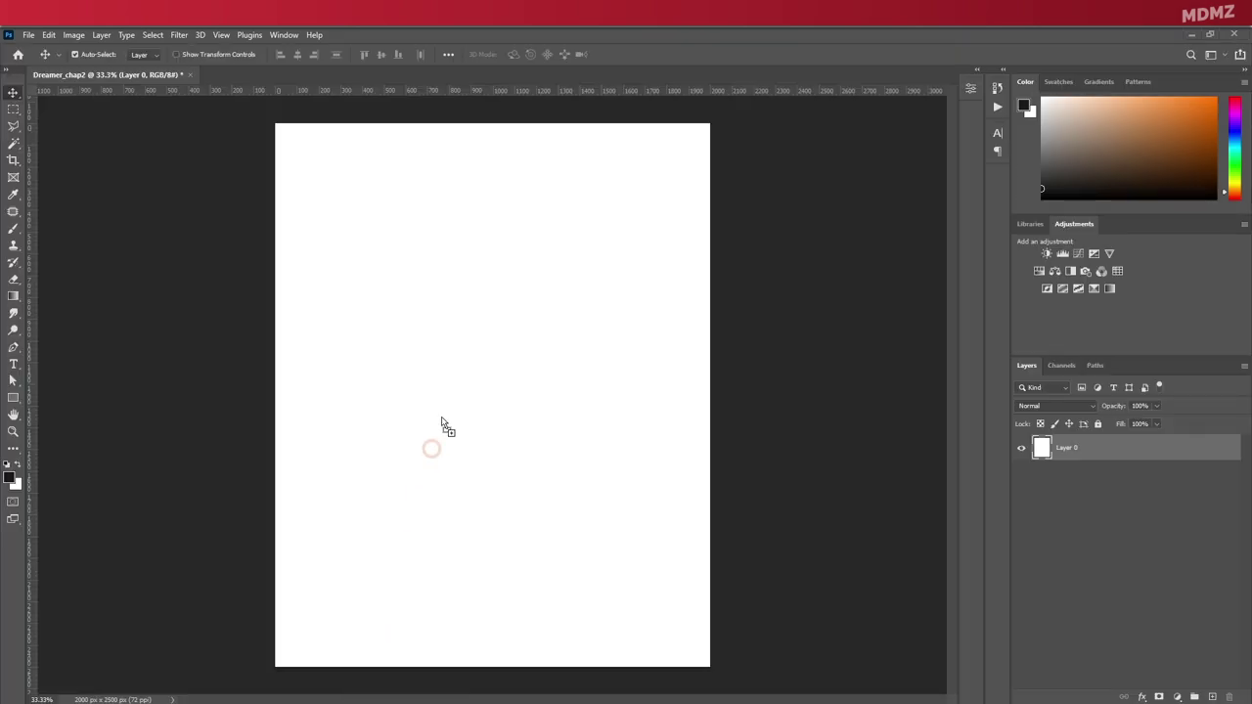
Place the sunset mountain meadow photo in the document and enlarge it to about 66% so it covers the whole canvas.
drag(447, 414, 449, 406)
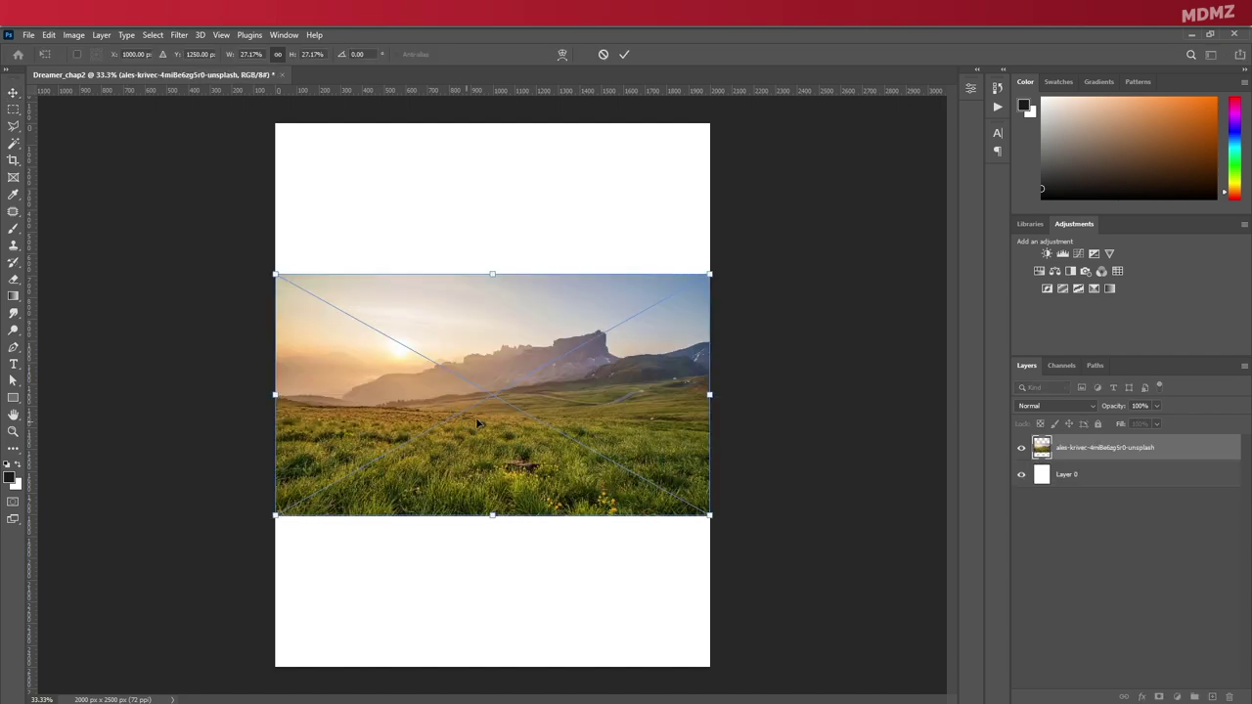
drag(714, 283, 1038, 103)
drag(285, 520, 5, 684)
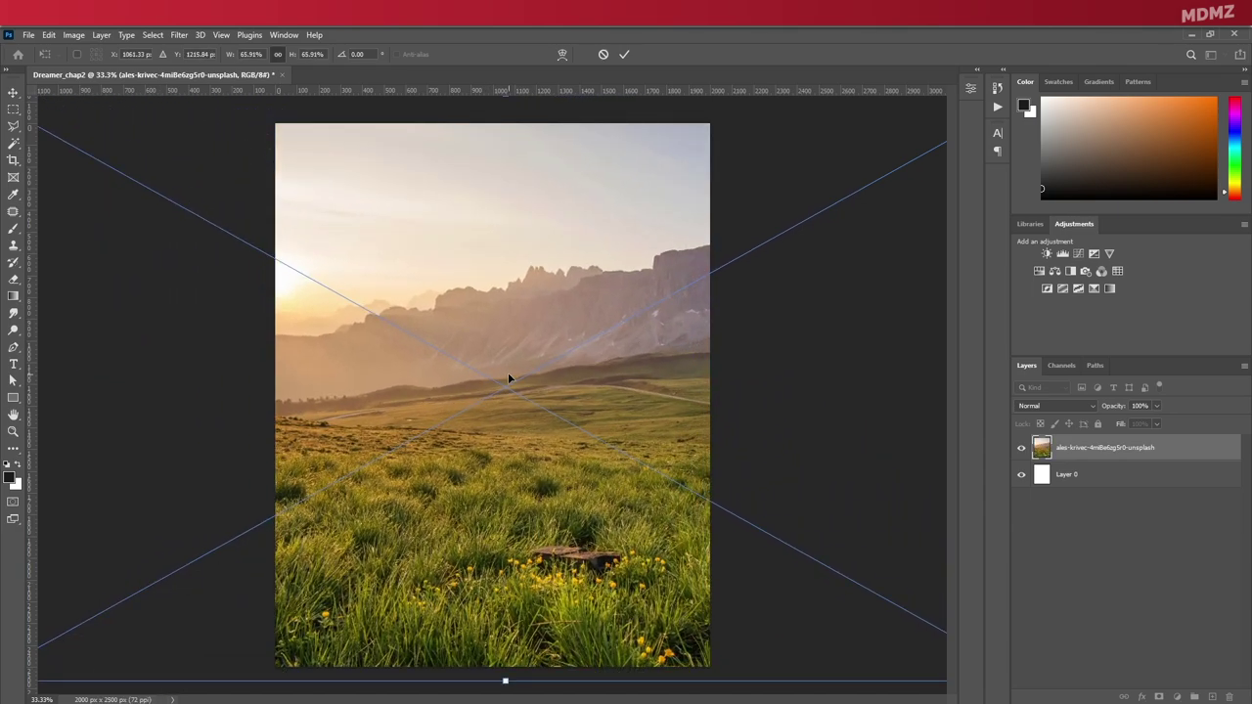
Shift the meadow photo so the sun sits above the hills, scale it to about 73% and apply the transform.
drag(507, 378, 684, 371)
drag(159, 673, 125, 678)
mouse_move(483, 501)
mouse_down()
mouse_move(465, 508)
mouse_move(506, 502)
mouse_up()
alt+scroll(506, 501, down, 4)
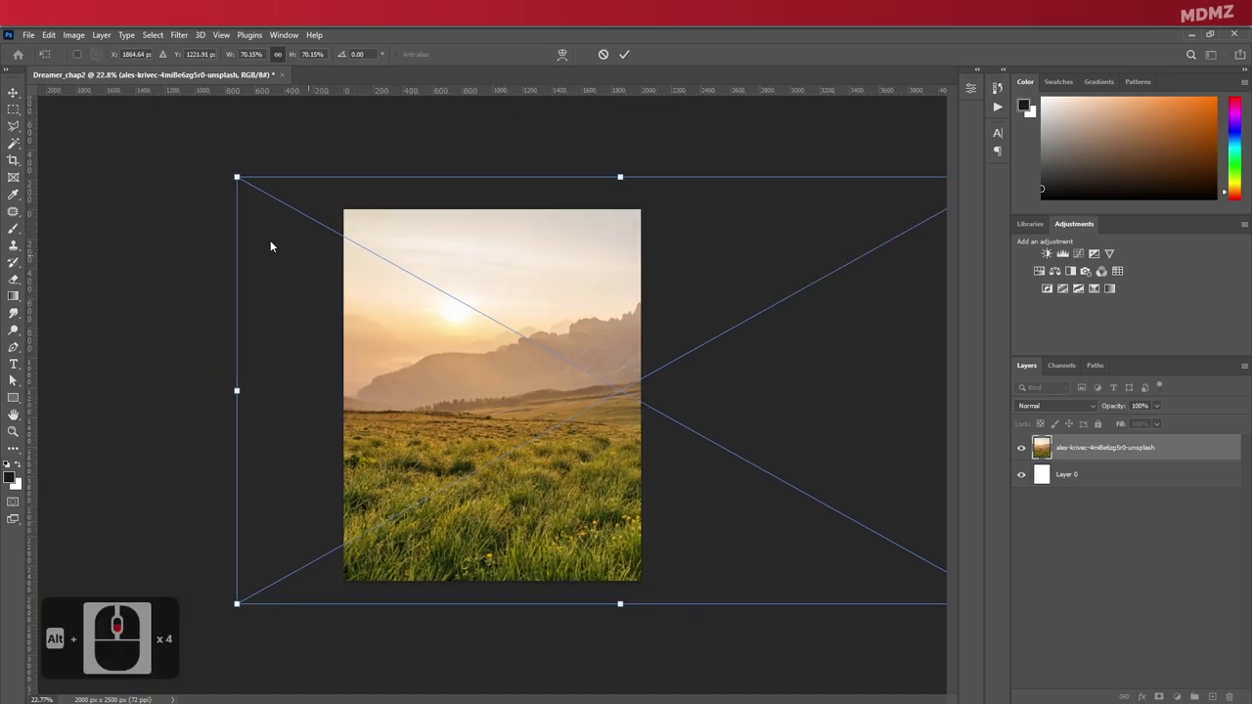
drag(238, 177, 209, 152)
drag(456, 293, 469, 301)
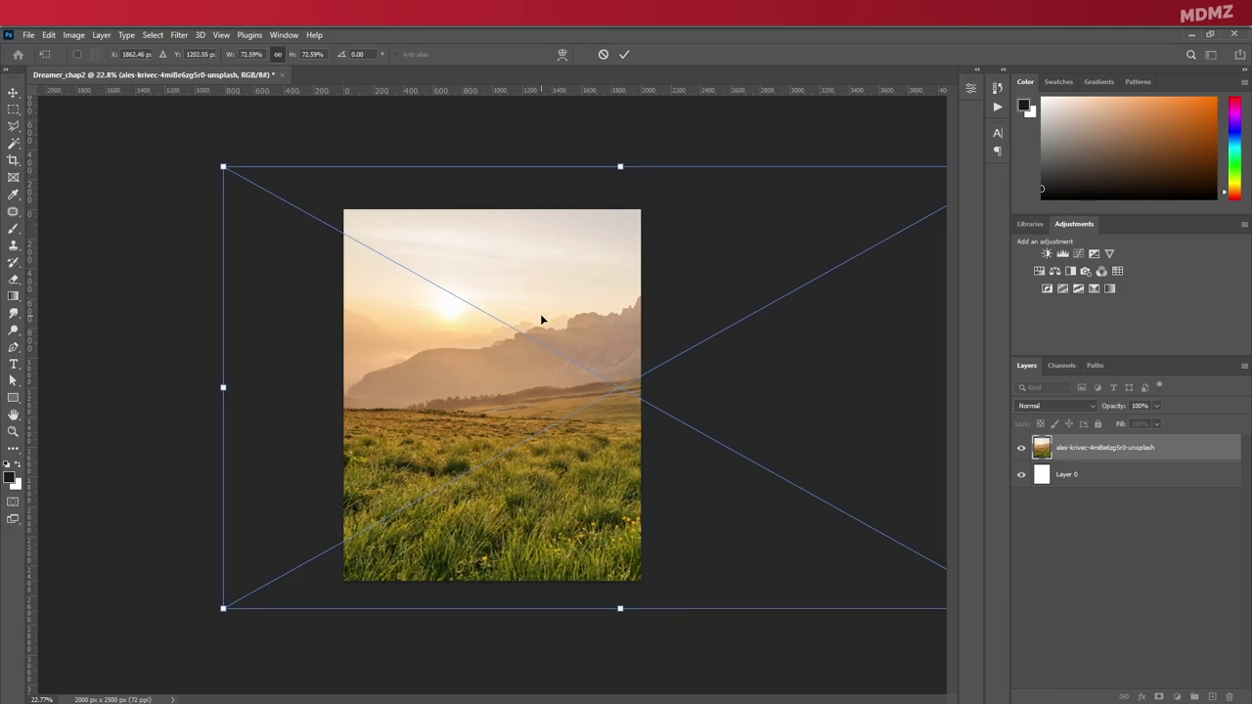
click(623, 53)
Rename the meadow photo's layer as Field.
scroll(536, 397, up, 1)
scroll(536, 397, up, 1)
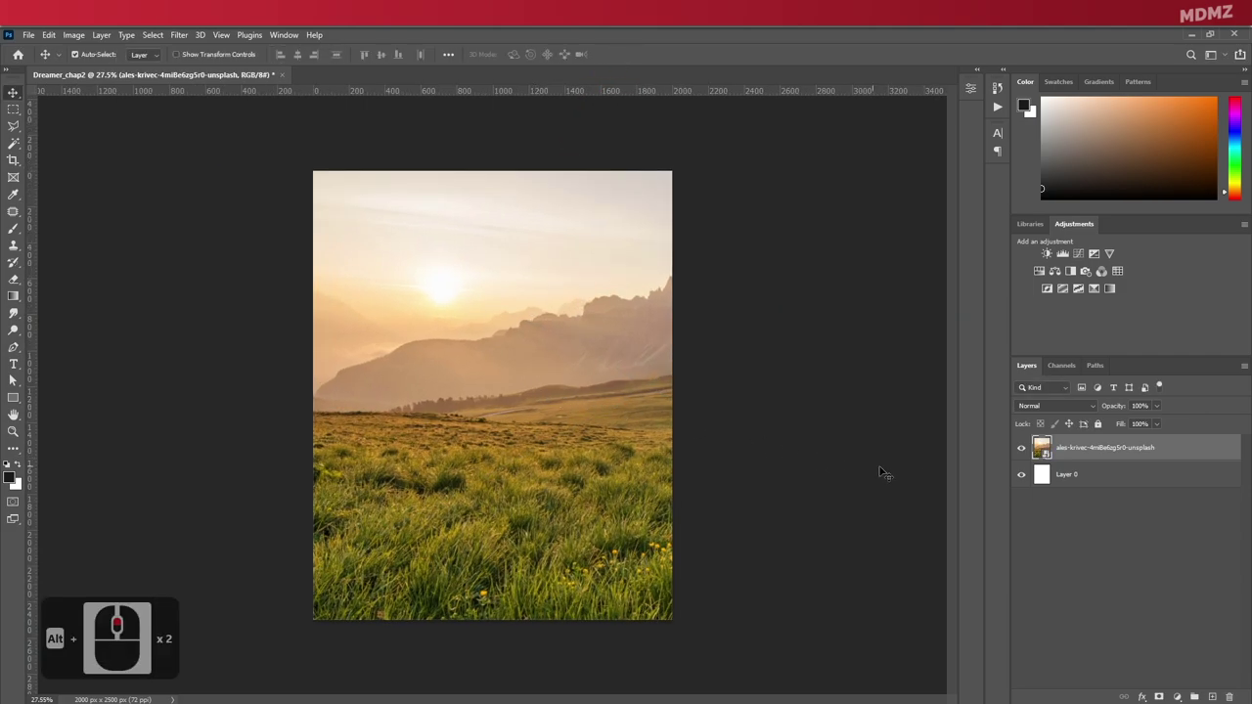
double_click(1088, 447)
text(Field)
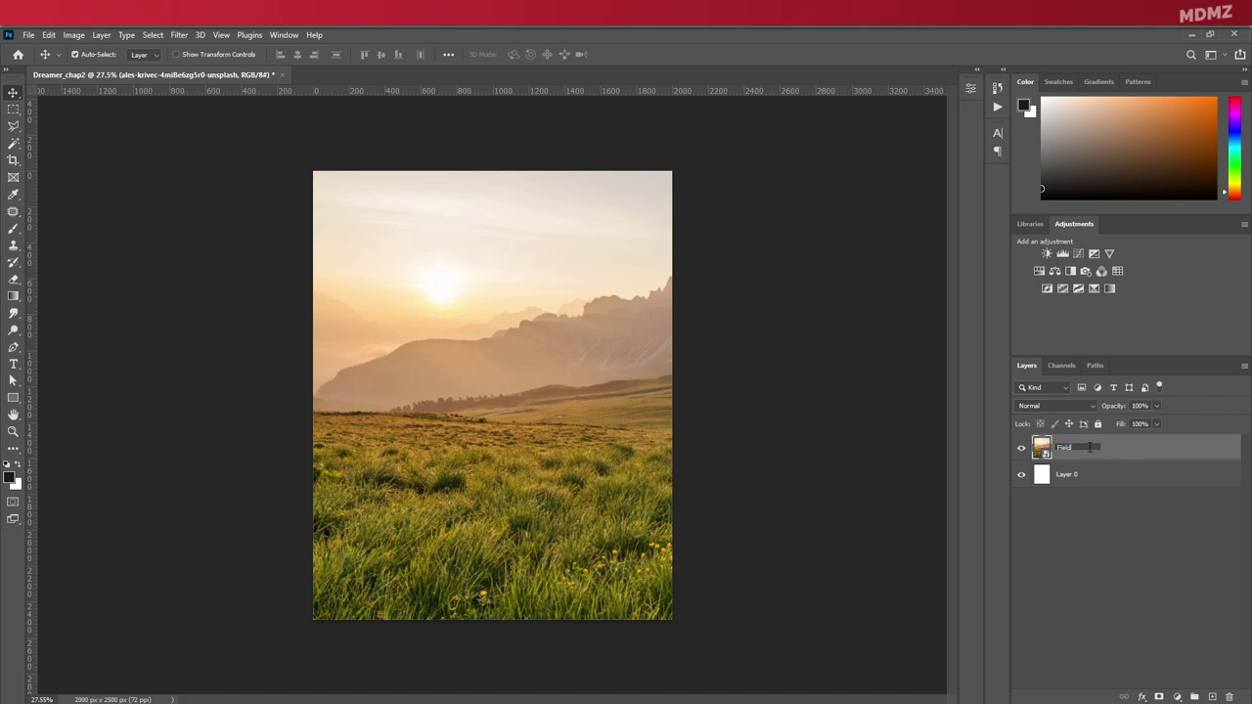
key(Return)
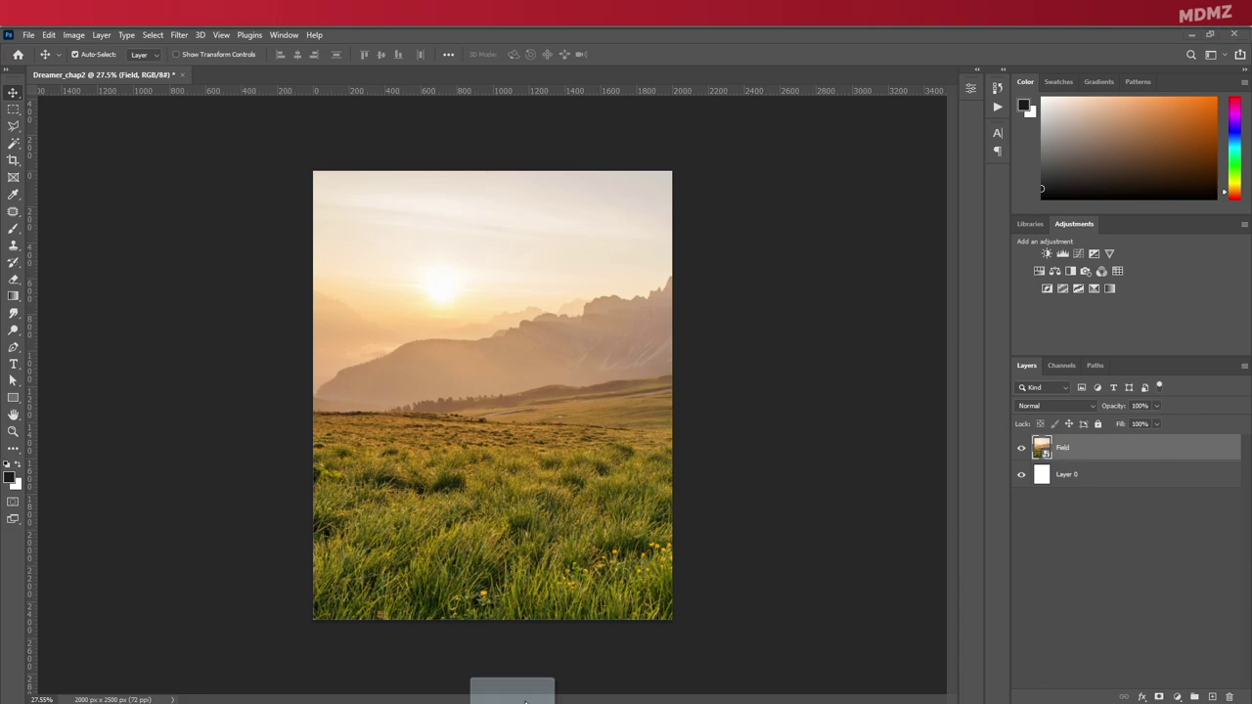
Place the cloudy sky photo above the Field layer, scale it to about 119% and align its lower edge near the horizon.
drag(533, 416, 514, 378)
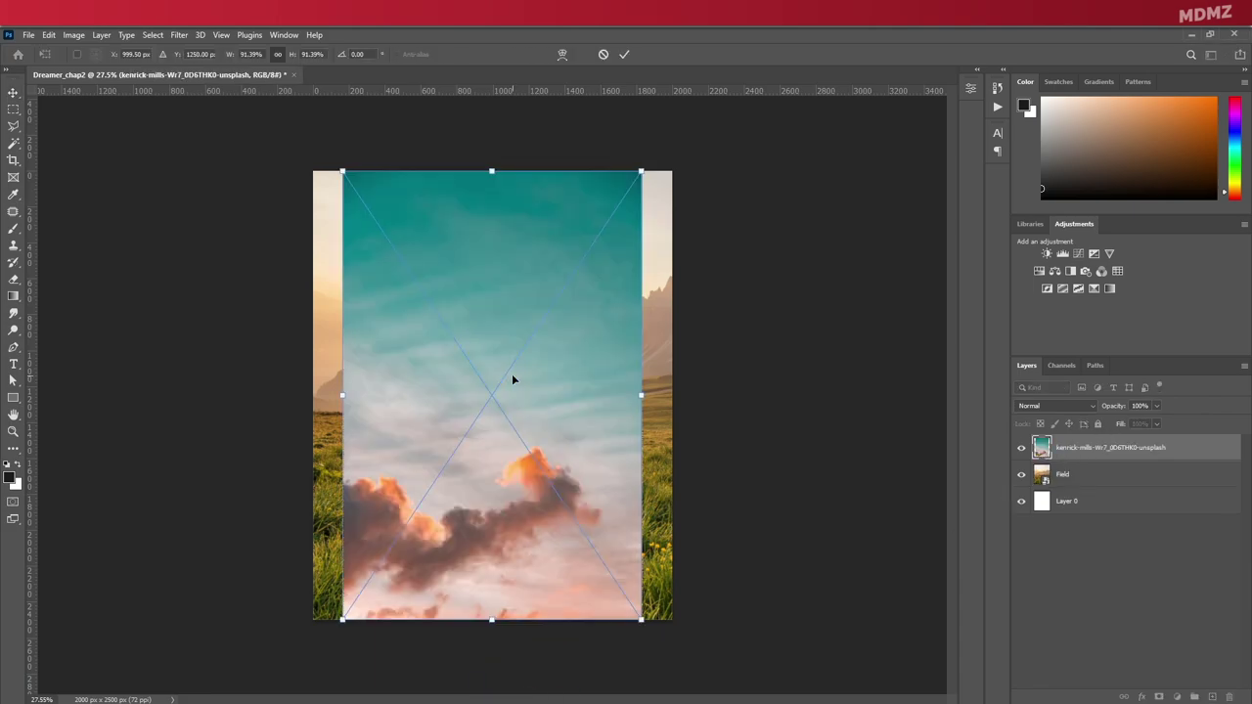
drag(522, 427, 502, 197)
drag(622, 386, 617, 270)
drag(681, 395, 619, 355)
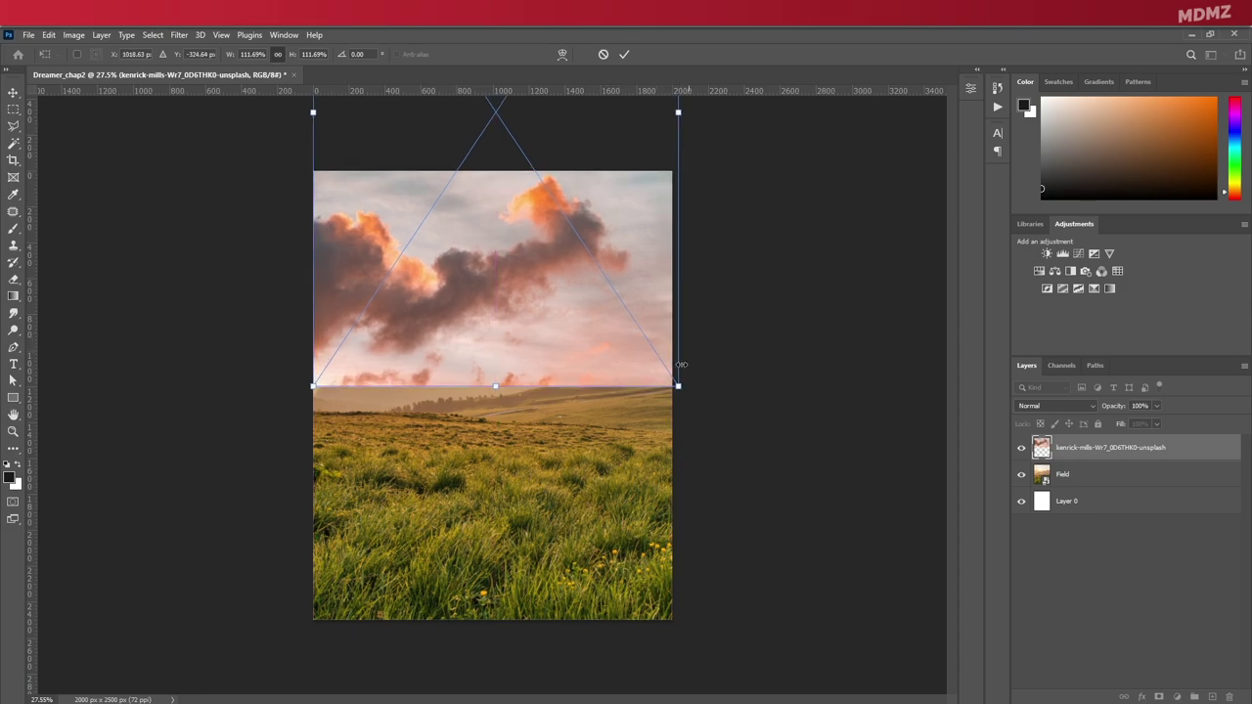
drag(677, 384, 702, 394)
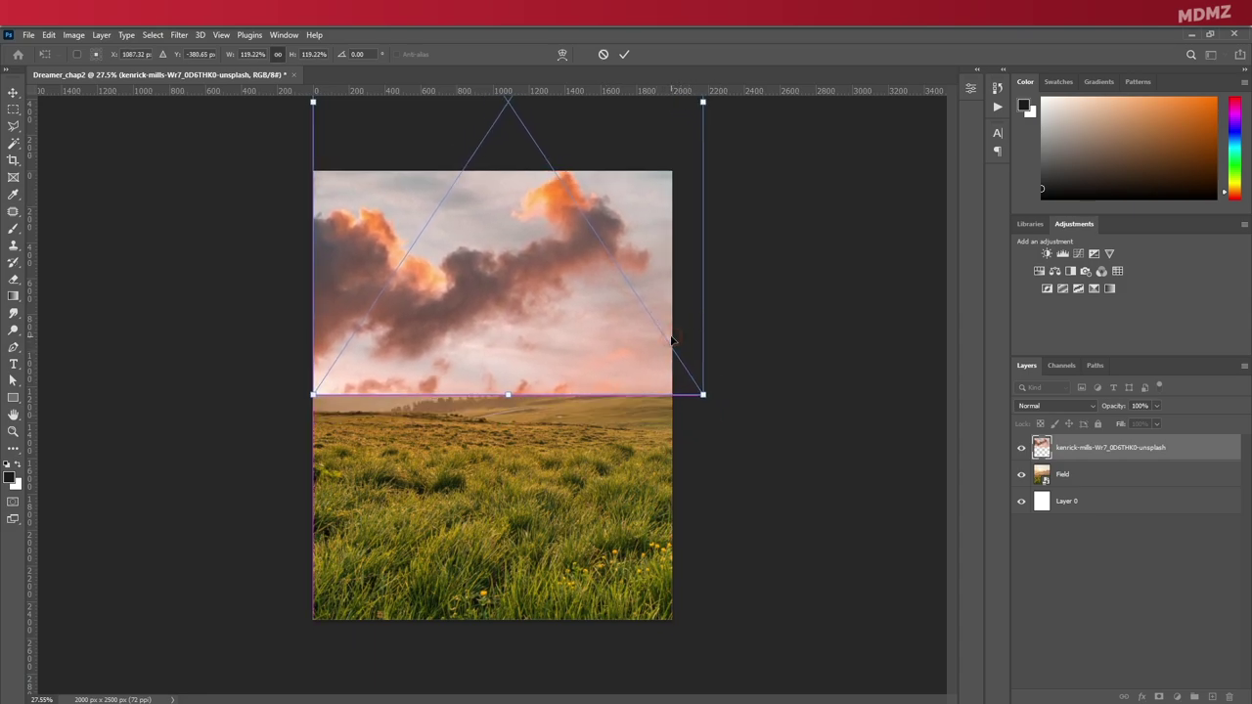
click(624, 56)
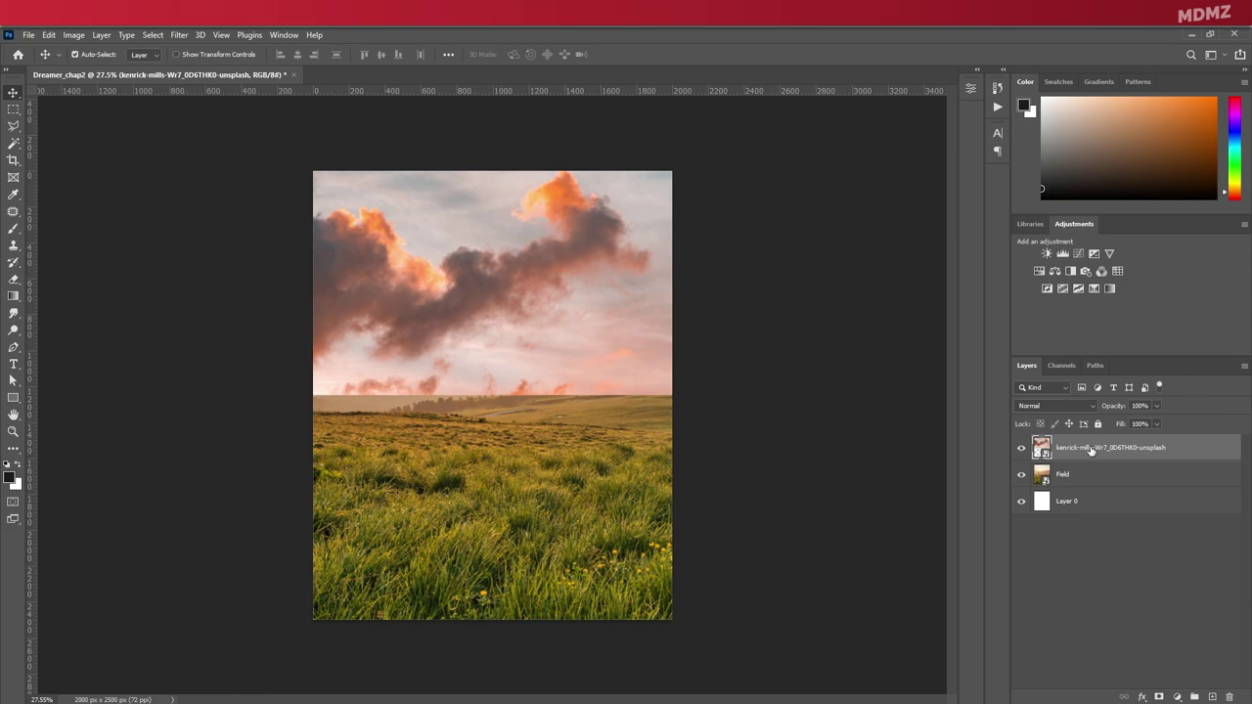
Rename the sky photo's layer as clouds.
double_click(1090, 450)
text(clouds)
key(Return)
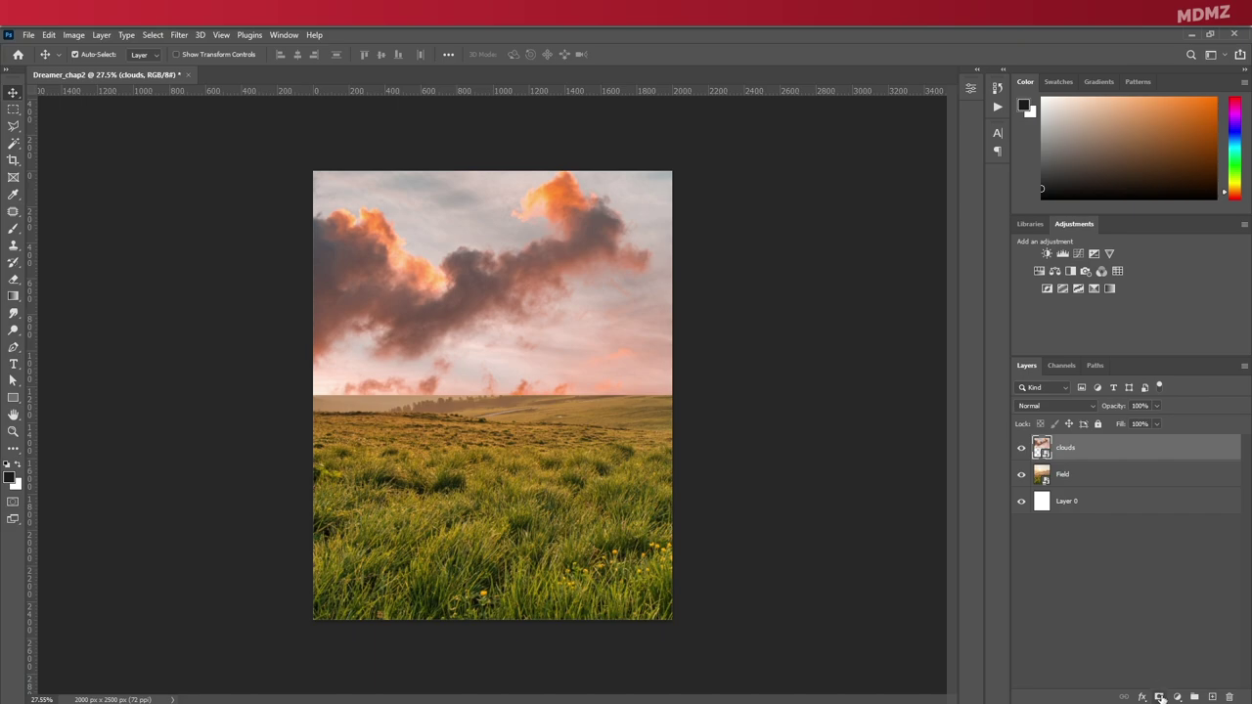
Add a layer mask to the clouds layer and erase the sky's hard lower edge with a large soft Eraser to blend it with the hills.
click(1160, 697)
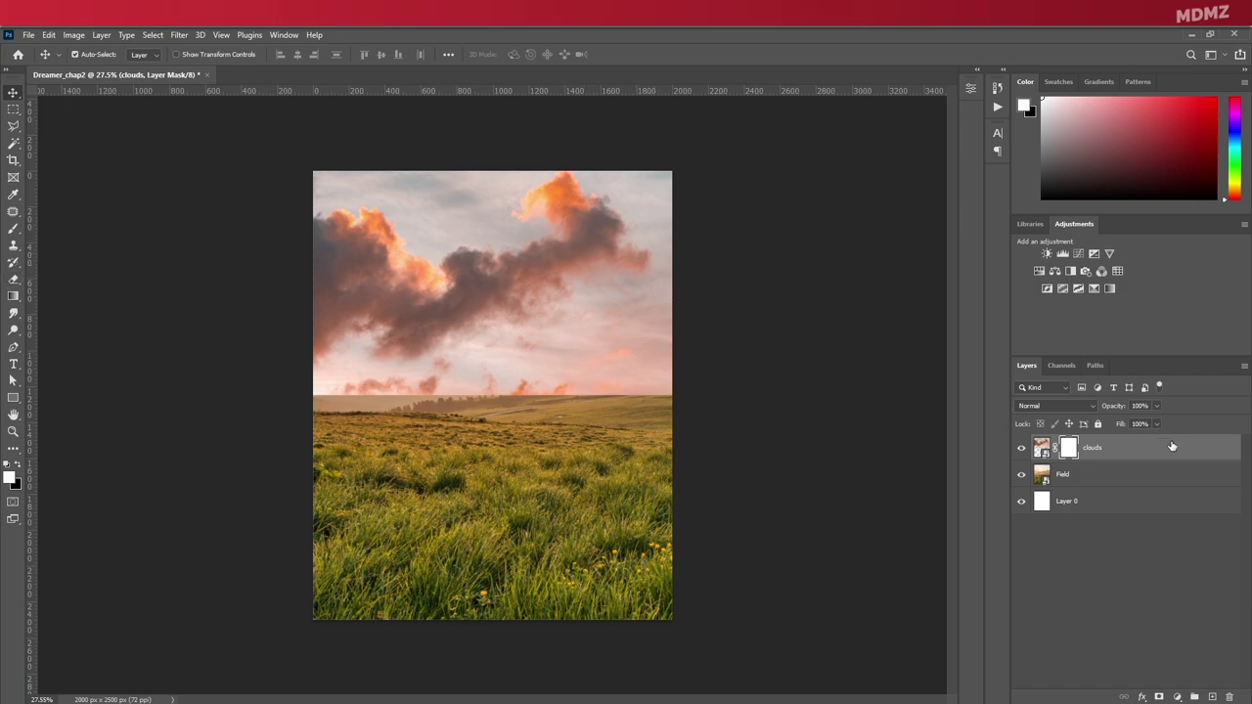
click(14, 280)
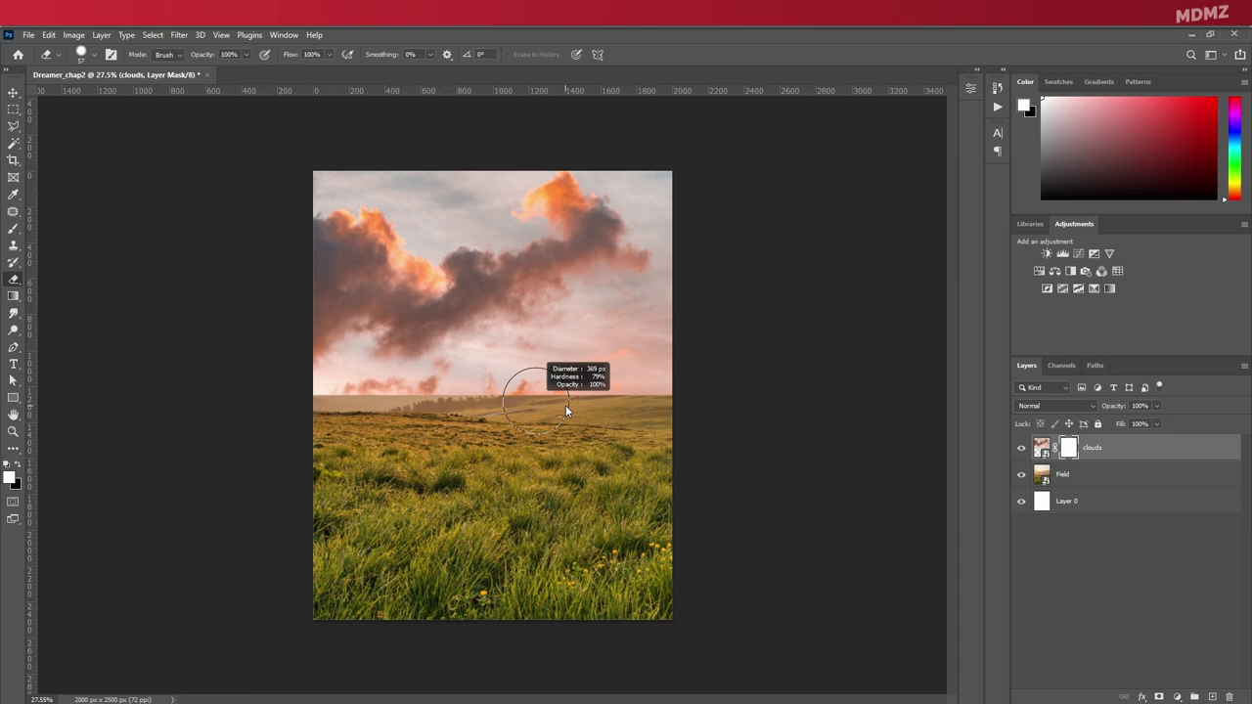
mouse_move(566, 405)
mouse_down()
mouse_move(614, 404)
mouse_move(508, 406)
mouse_move(571, 404)
mouse_move(546, 401)
mouse_move(563, 405)
mouse_move(552, 352)
mouse_move(553, 433)
mouse_up()
drag(542, 353, 553, 348)
mouse_move(635, 426)
mouse_down()
mouse_move(433, 445)
mouse_move(280, 434)
mouse_move(439, 440)
mouse_move(421, 405)
mouse_move(417, 426)
mouse_move(431, 383)
mouse_up()
mouse_move(527, 420)
mouse_down()
mouse_move(685, 414)
mouse_move(651, 387)
mouse_move(469, 430)
mouse_up()
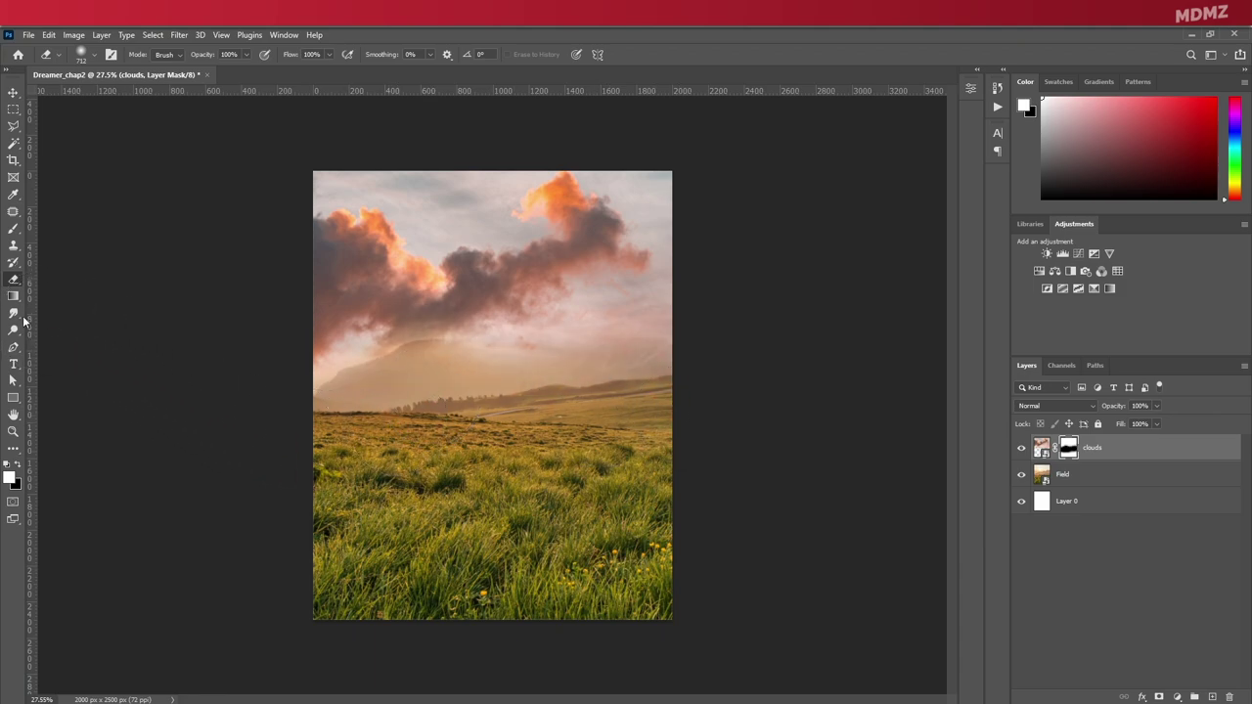
Try painting the erased lower sky back on the clouds mask with a white Brush at 42% opacity, and undo it.
click(16, 232)
mouse_move(622, 336)
mouse_down()
mouse_move(657, 334)
mouse_move(537, 362)
mouse_move(326, 377)
mouse_up()
mouse_move(701, 333)
mouse_down()
mouse_move(570, 389)
mouse_move(384, 401)
mouse_up()
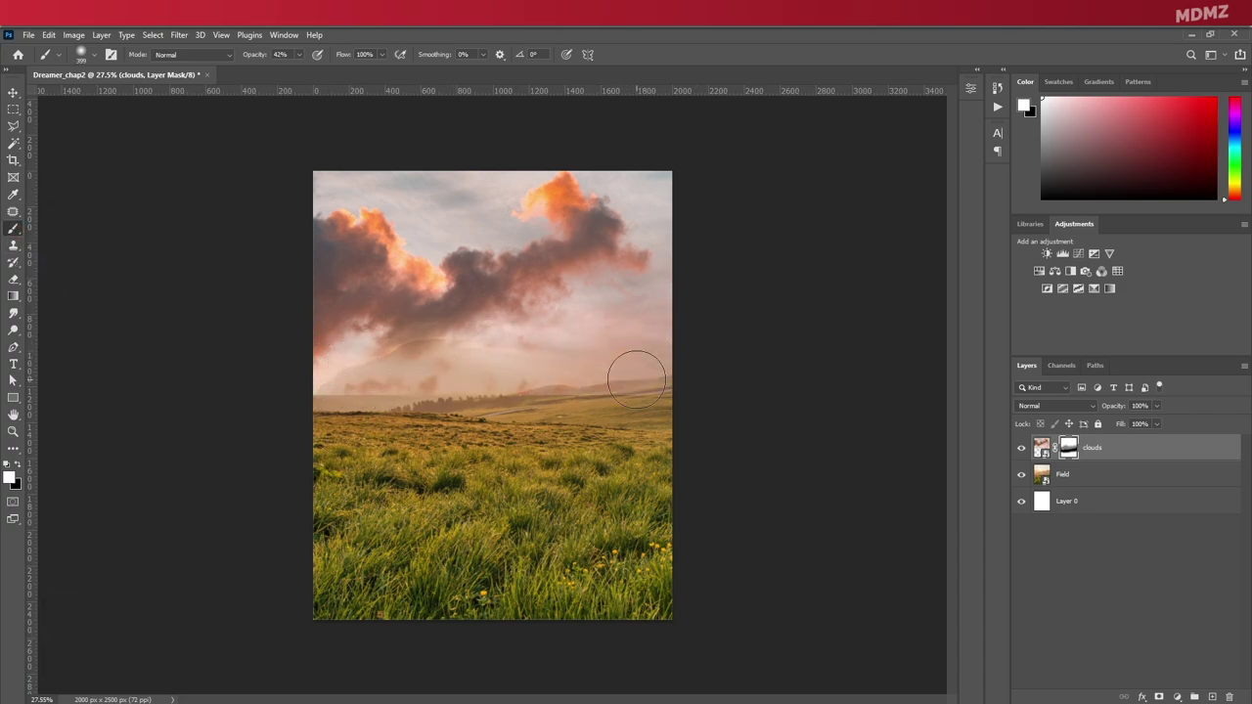
key(ctrl+z)
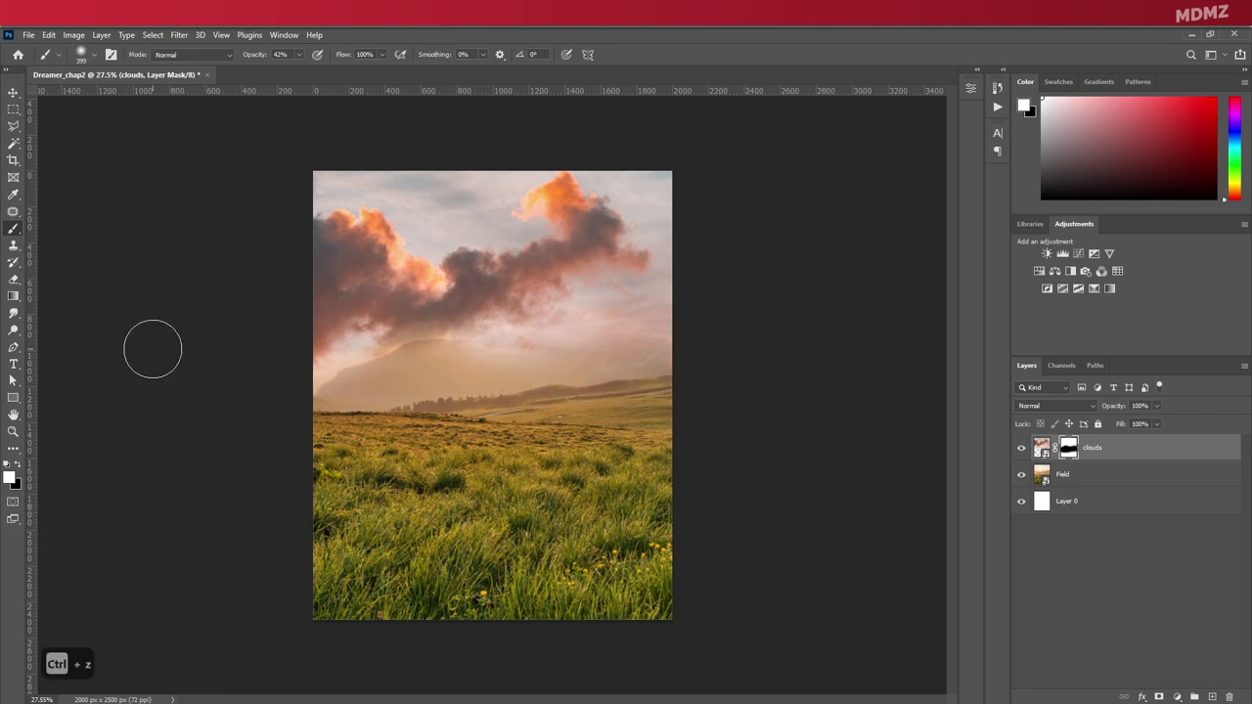
Erase the clouds mask over the mountains and the sky's upper edge at 48% Eraser opacity, and set the layer's opacity to 91%.
click(14, 282)
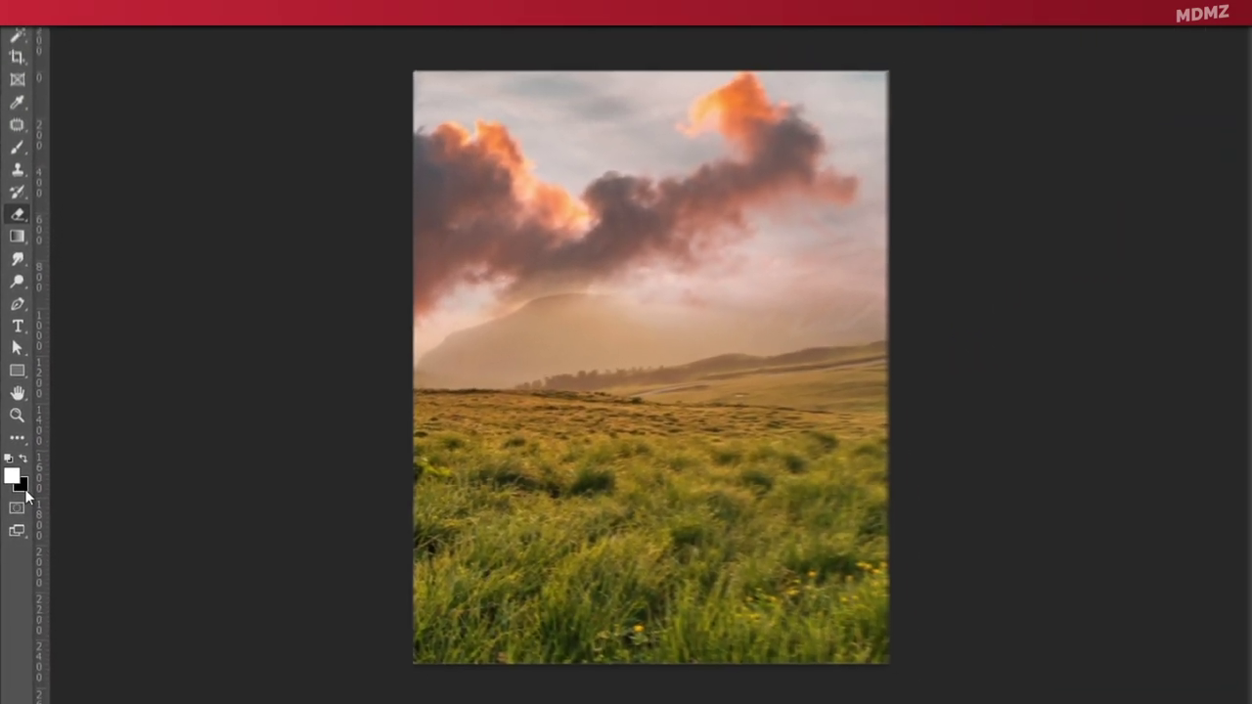
drag(572, 240, 571, 232)
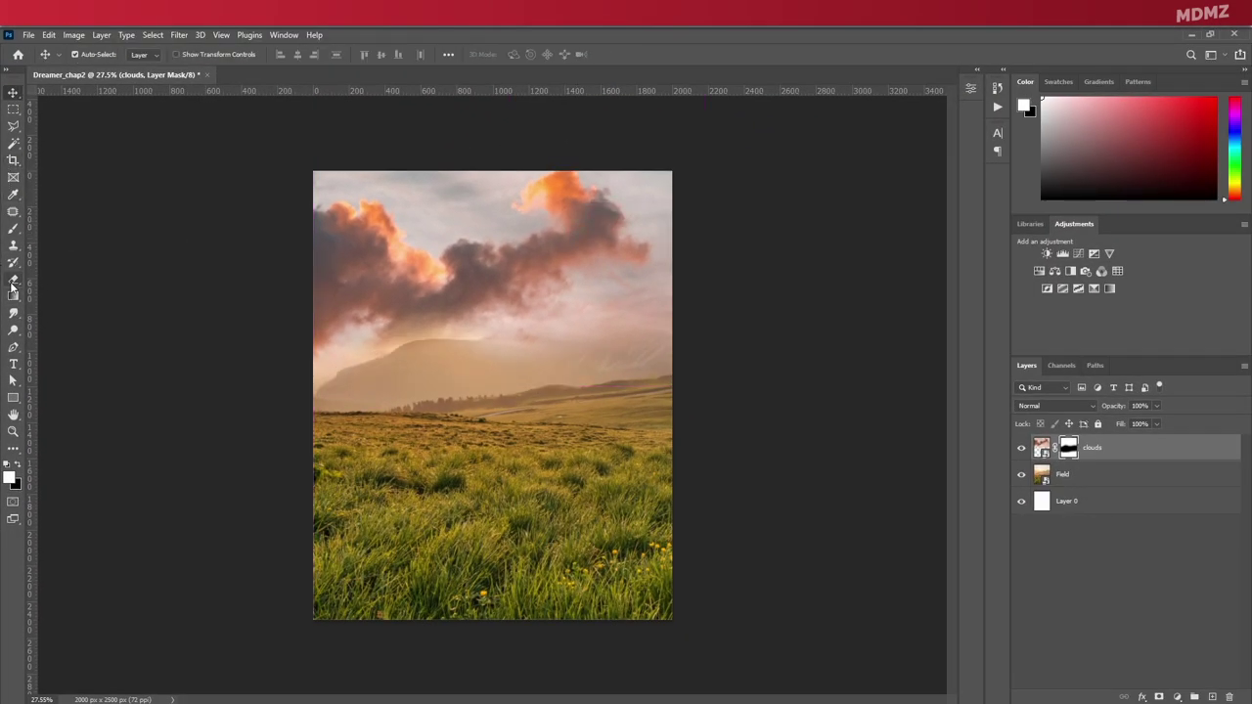
click(13, 282)
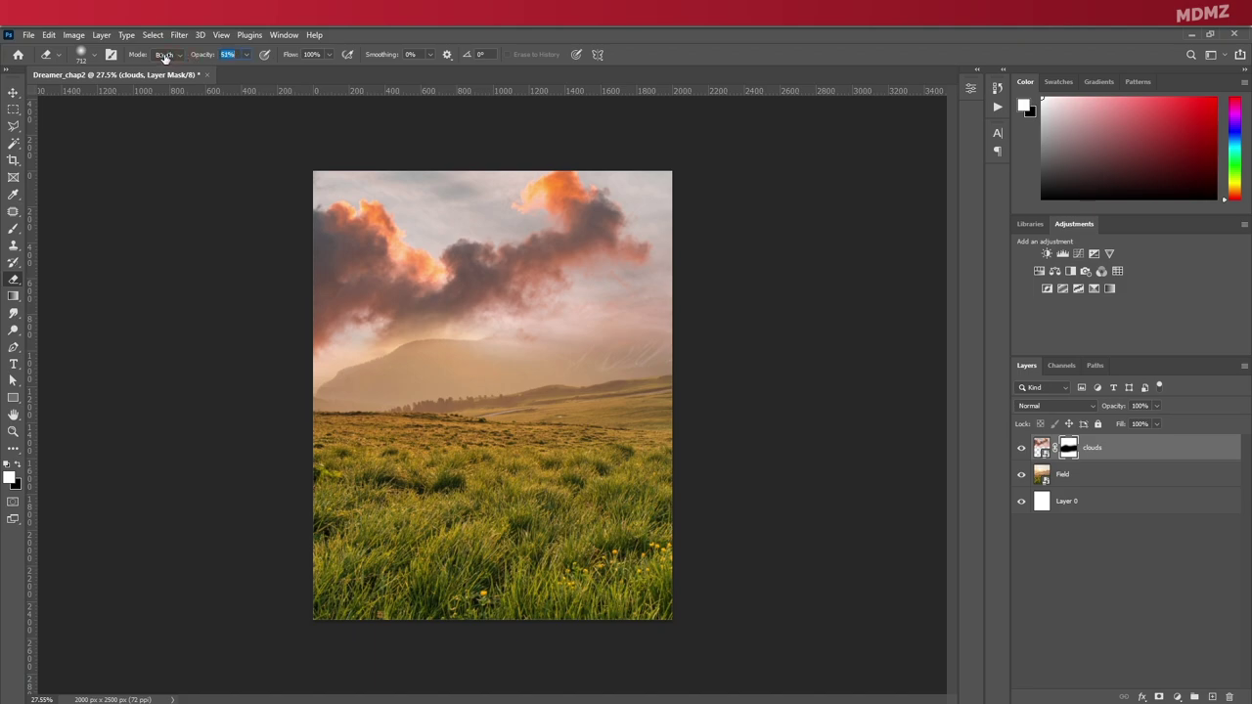
alt+right_click(535, 392)
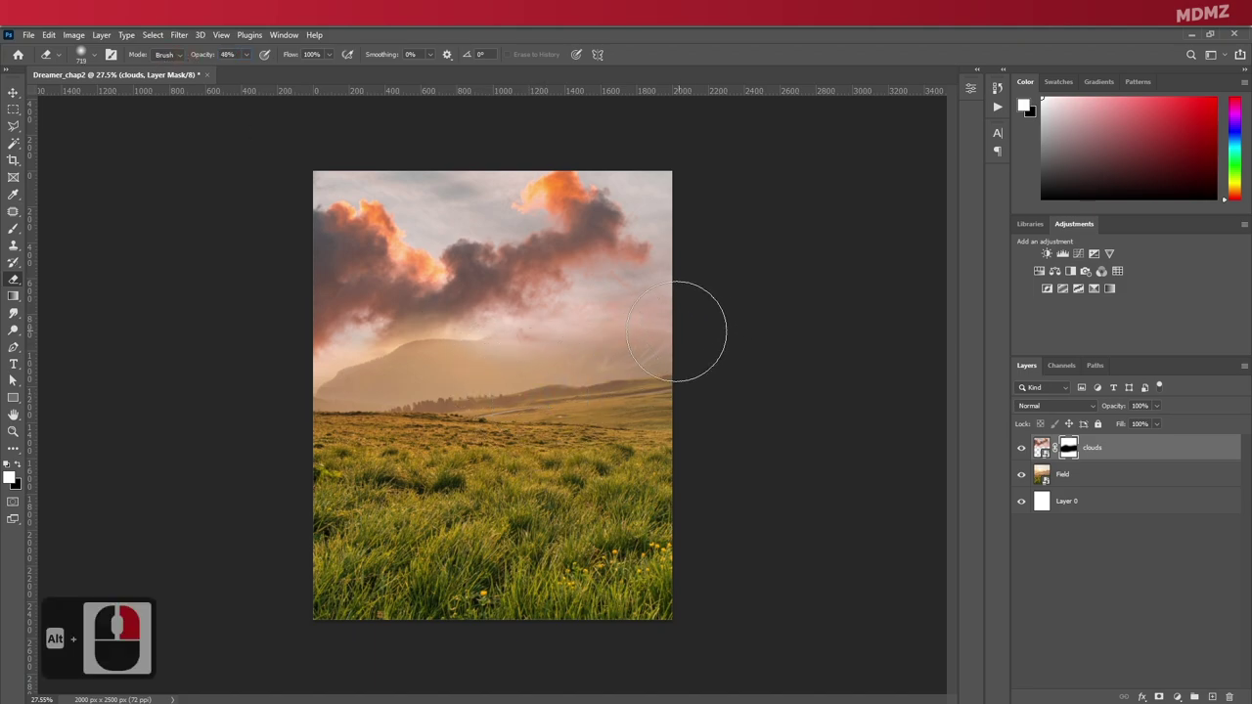
mouse_move(674, 331)
mouse_down()
mouse_move(438, 428)
mouse_move(579, 388)
mouse_move(557, 371)
mouse_move(690, 318)
mouse_move(575, 351)
mouse_move(706, 329)
mouse_move(268, 442)
mouse_move(573, 400)
mouse_move(665, 377)
mouse_move(778, 304)
mouse_move(688, 325)
mouse_move(806, 298)
mouse_move(639, 340)
mouse_move(788, 317)
mouse_up()
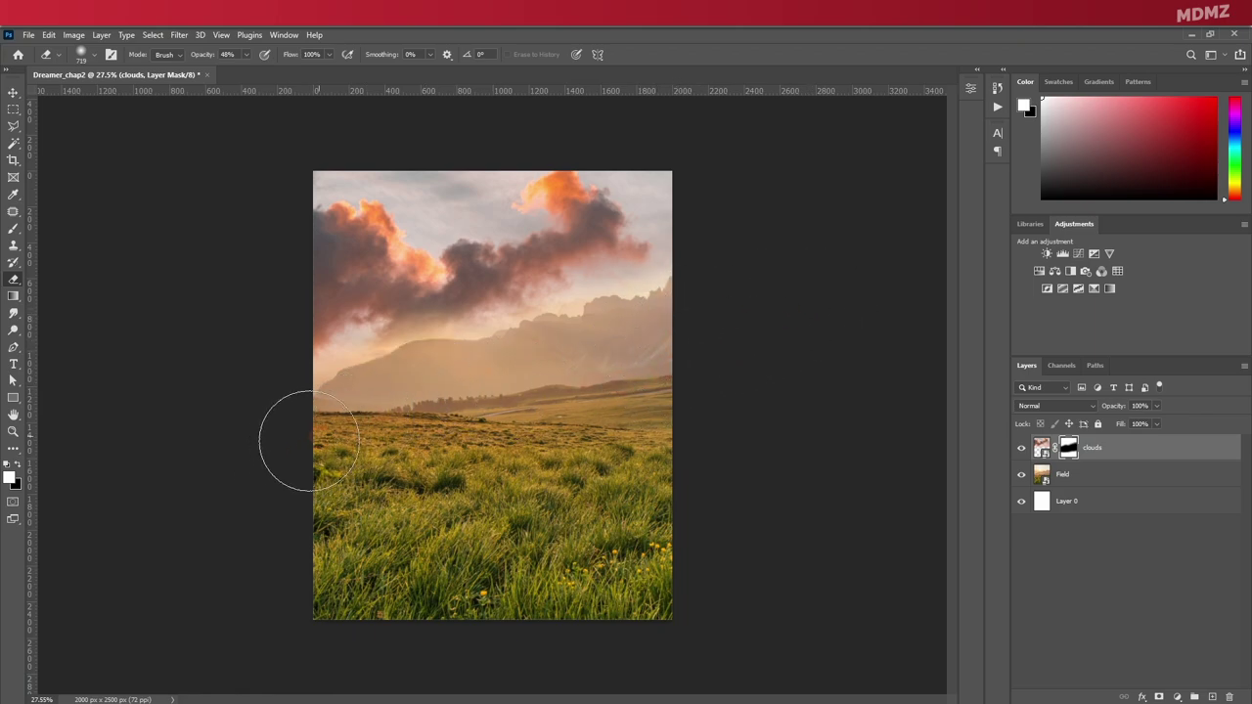
mouse_move(328, 153)
mouse_down()
mouse_move(490, 129)
mouse_move(450, 142)
mouse_move(470, 143)
mouse_move(573, 118)
mouse_up()
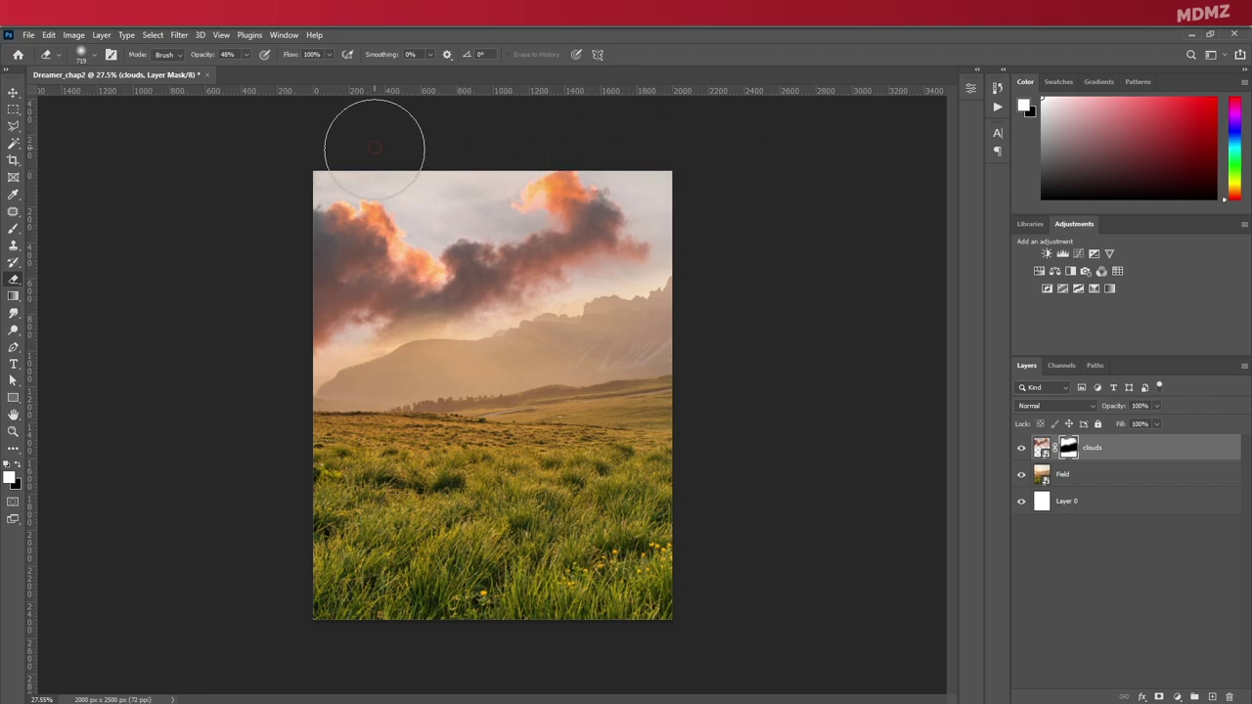
click(13, 93)
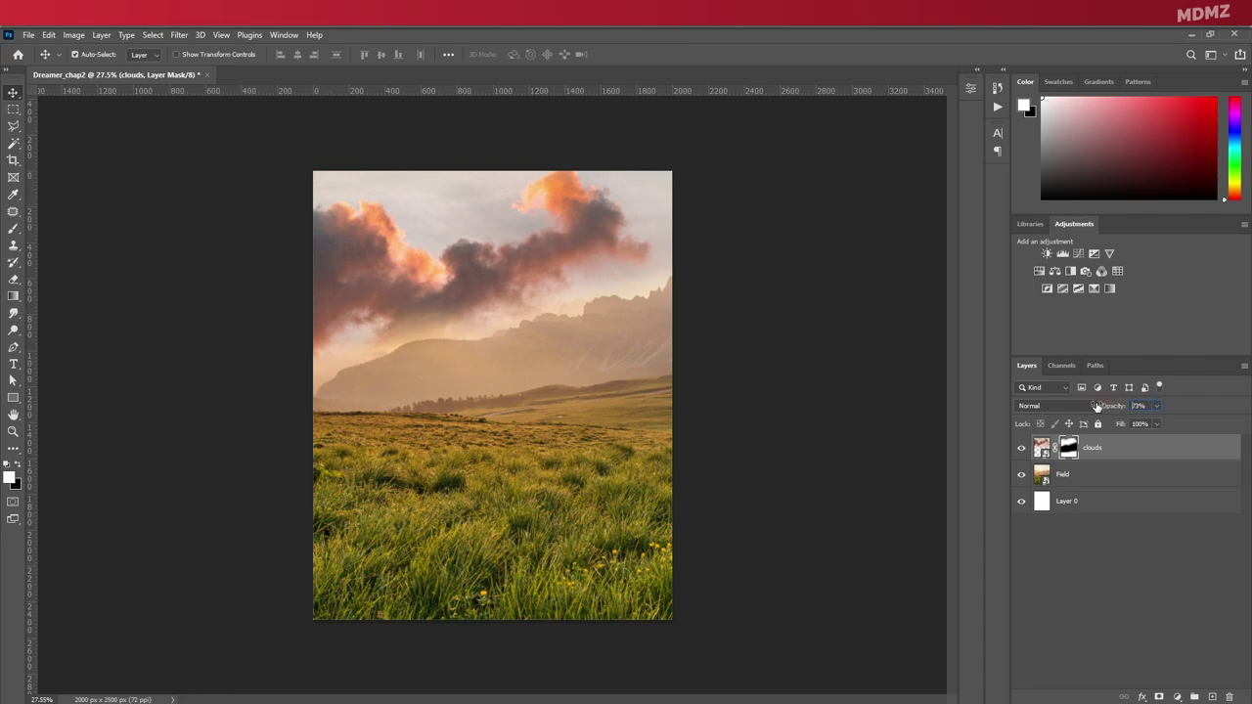
drag(1096, 406, 1104, 406)
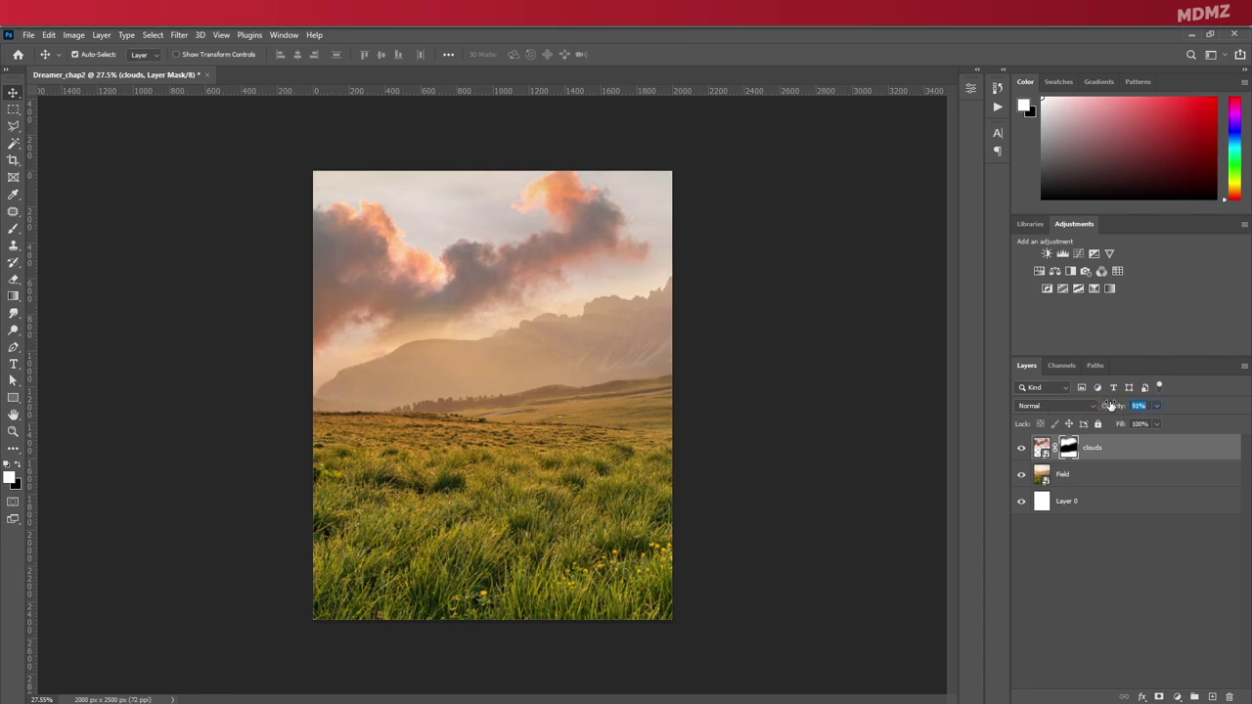
Place the astronaut photo above the clouds layer, shrink it and position it over the horizon in the middle of the canvas.
drag(599, 628, 589, 571)
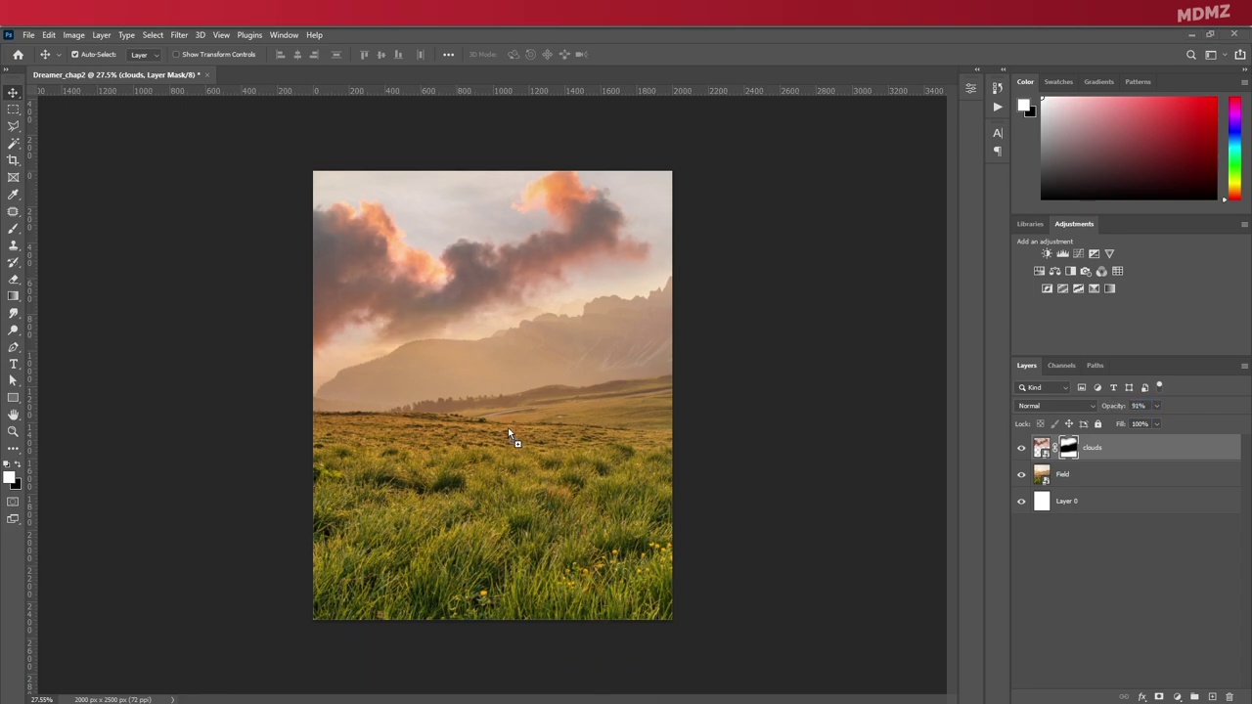
drag(508, 428, 507, 427)
drag(654, 175, 471, 422)
drag(399, 482, 502, 348)
drag(575, 288, 556, 312)
drag(518, 351, 518, 348)
click(622, 55)
Rename the newly placed photo's layer as Astronaut.
double_click(1081, 446)
text(Astronaut)
key(Return)
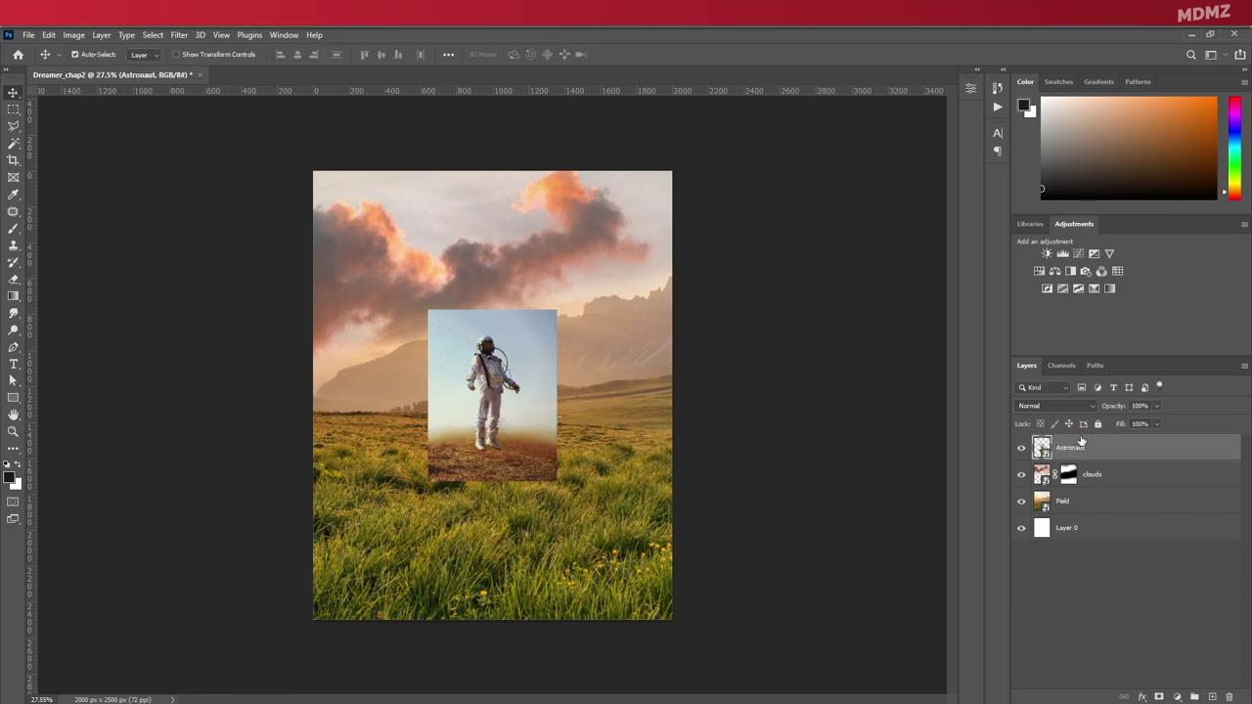
Select the astronaut automatically with Select Subject and mask out the photo's background using that selection.
click(161, 37)
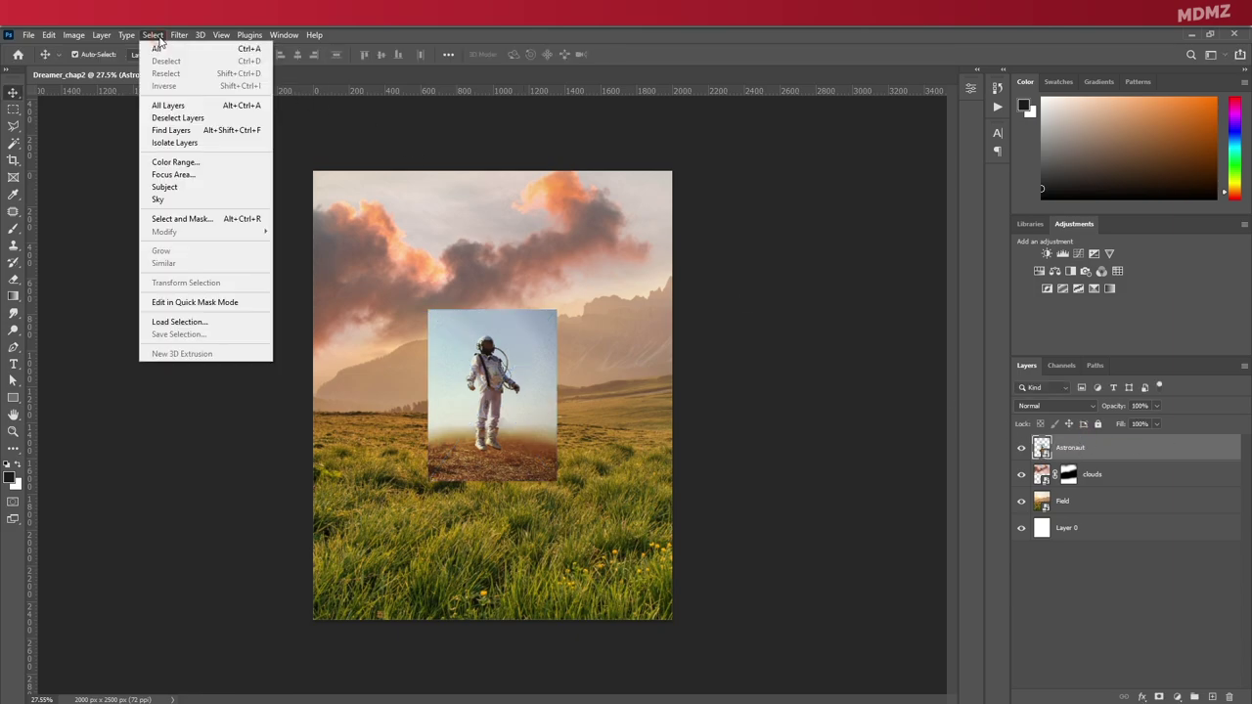
click(181, 188)
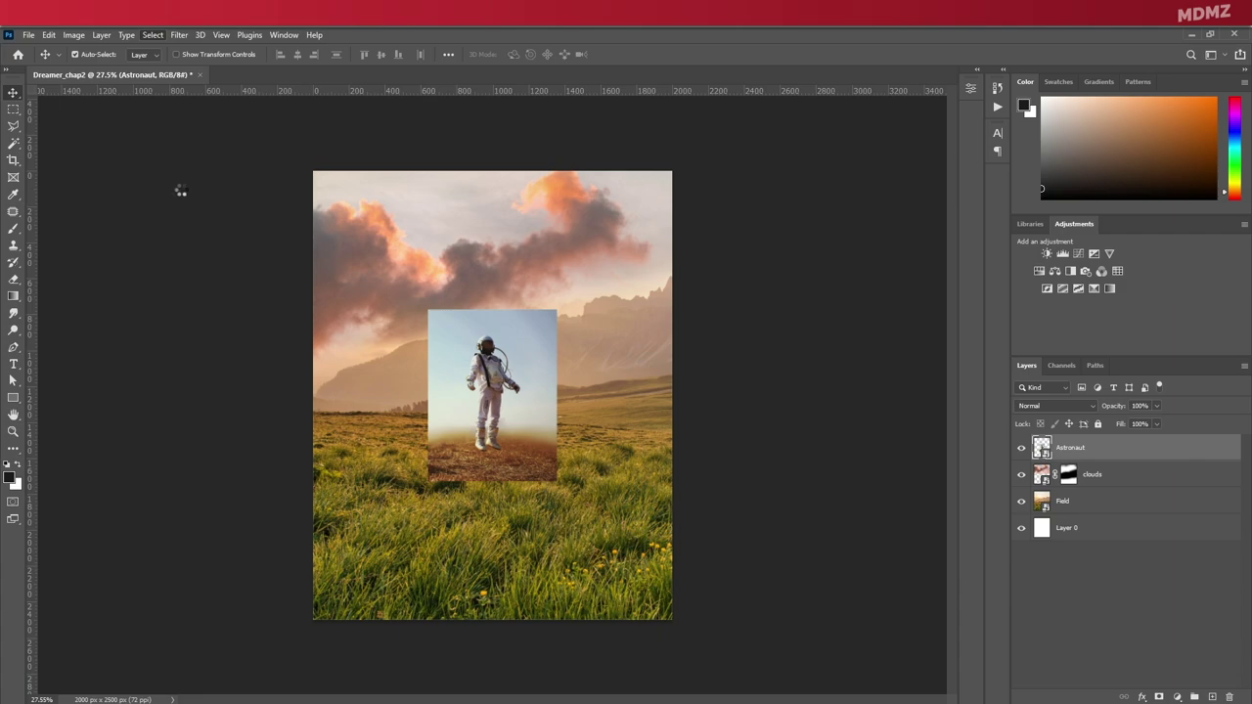
alt+scroll(494, 372, up, 16)
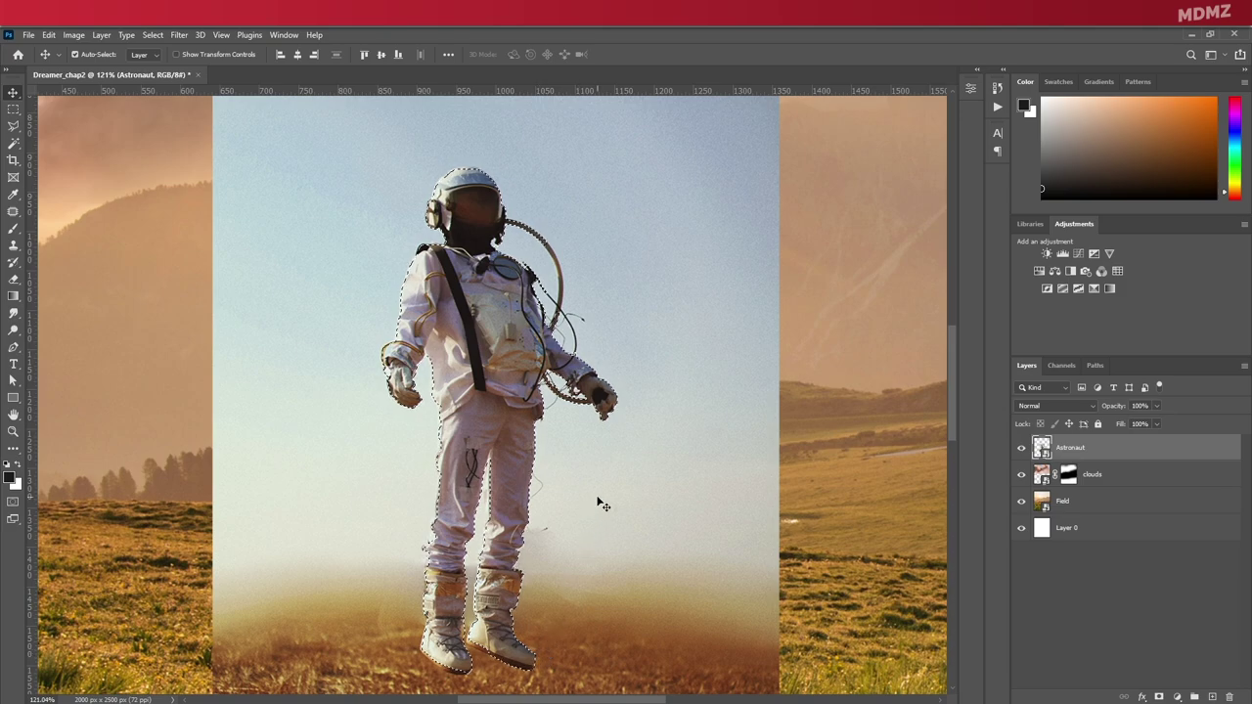
click(1159, 696)
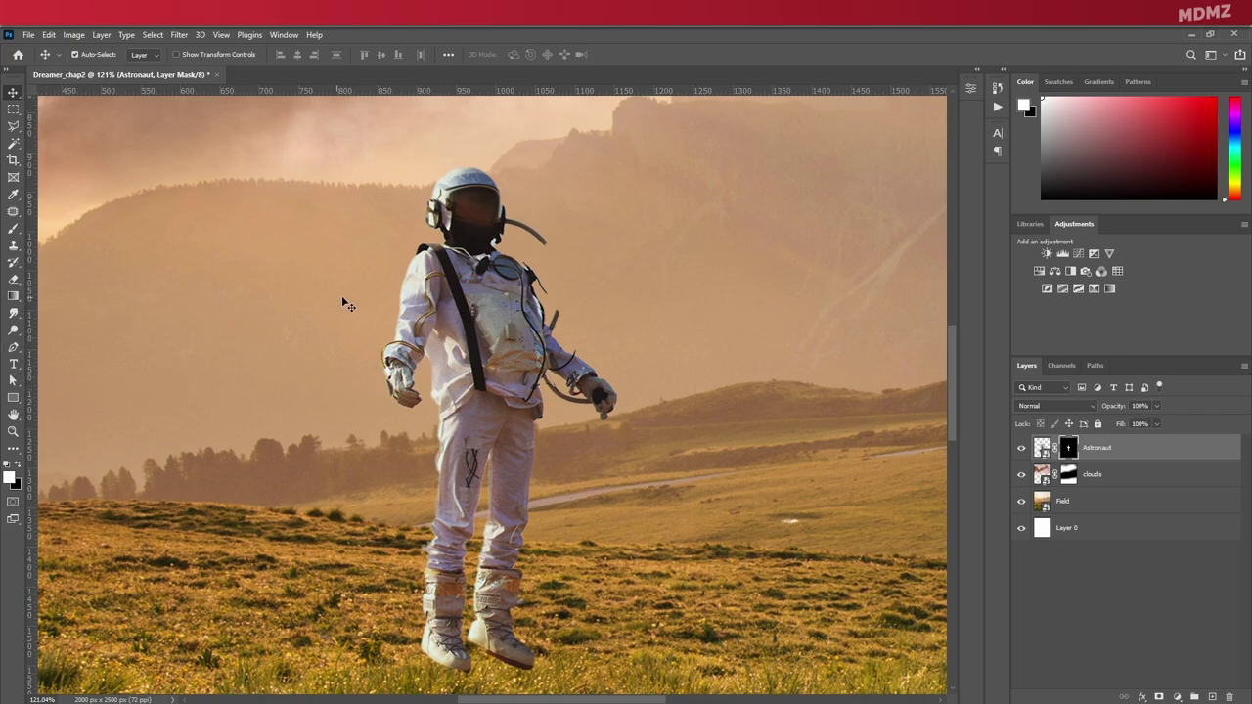
scroll(350, 306, up, 12)
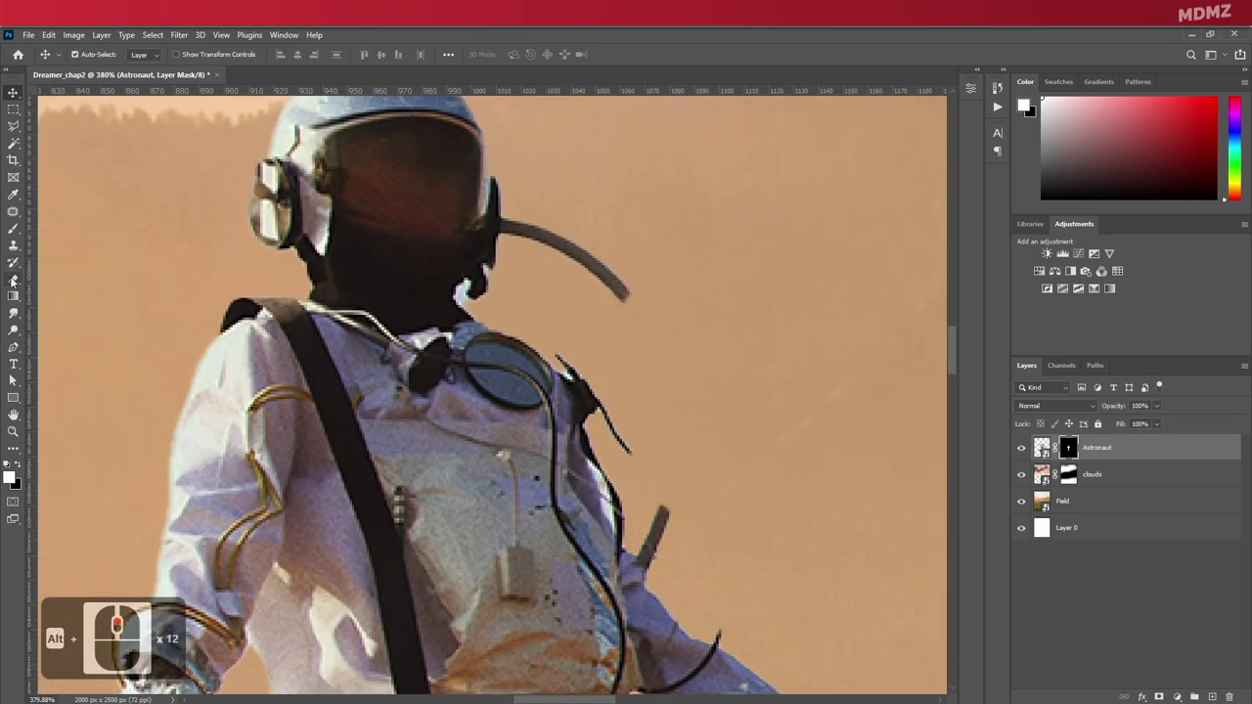
Erase leftover background around the astronaut's helmet and upper body on the layer mask at 48% Eraser opacity.
click(13, 282)
drag(528, 307, 49, 324)
drag(679, 320, 414, 313)
drag(547, 291, 545, 584)
scroll(466, 262, up, 2)
scroll(466, 263, down, 2)
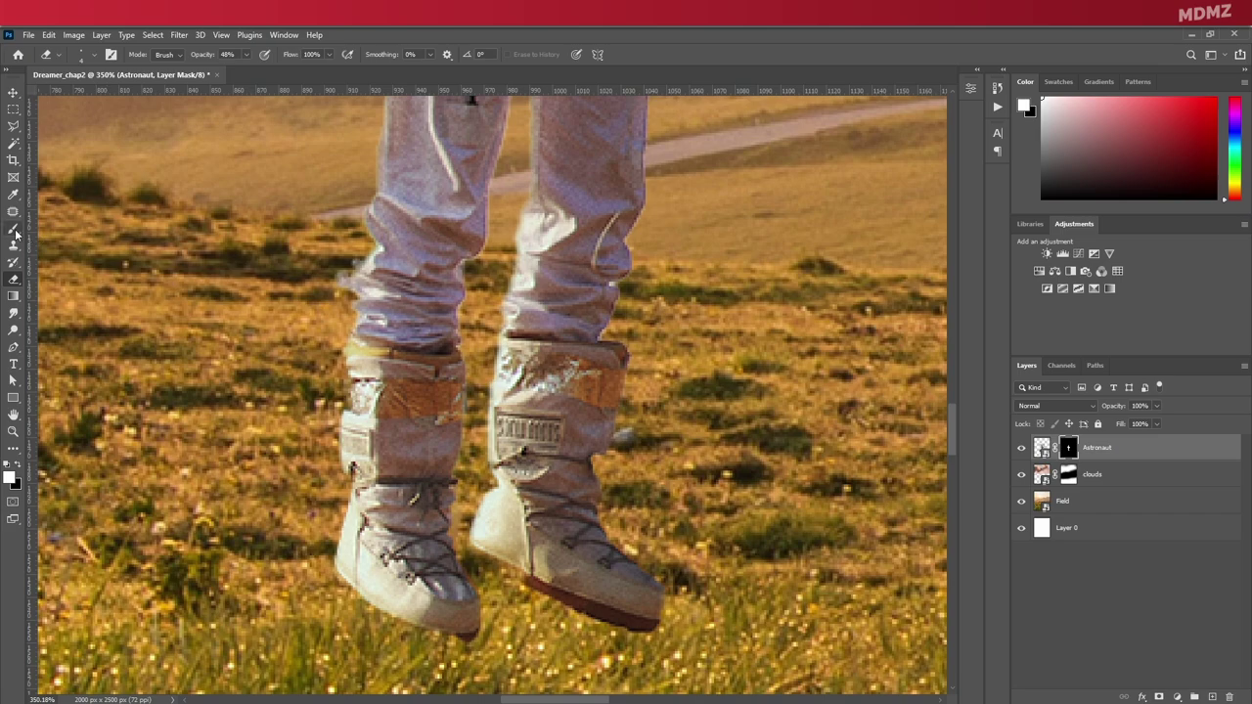
Paint the missing heel and sole of the astronaut's rear boot back into the mask with a smaller Brush at 42% opacity.
click(15, 231)
drag(693, 440, 567, 435)
drag(494, 460, 500, 480)
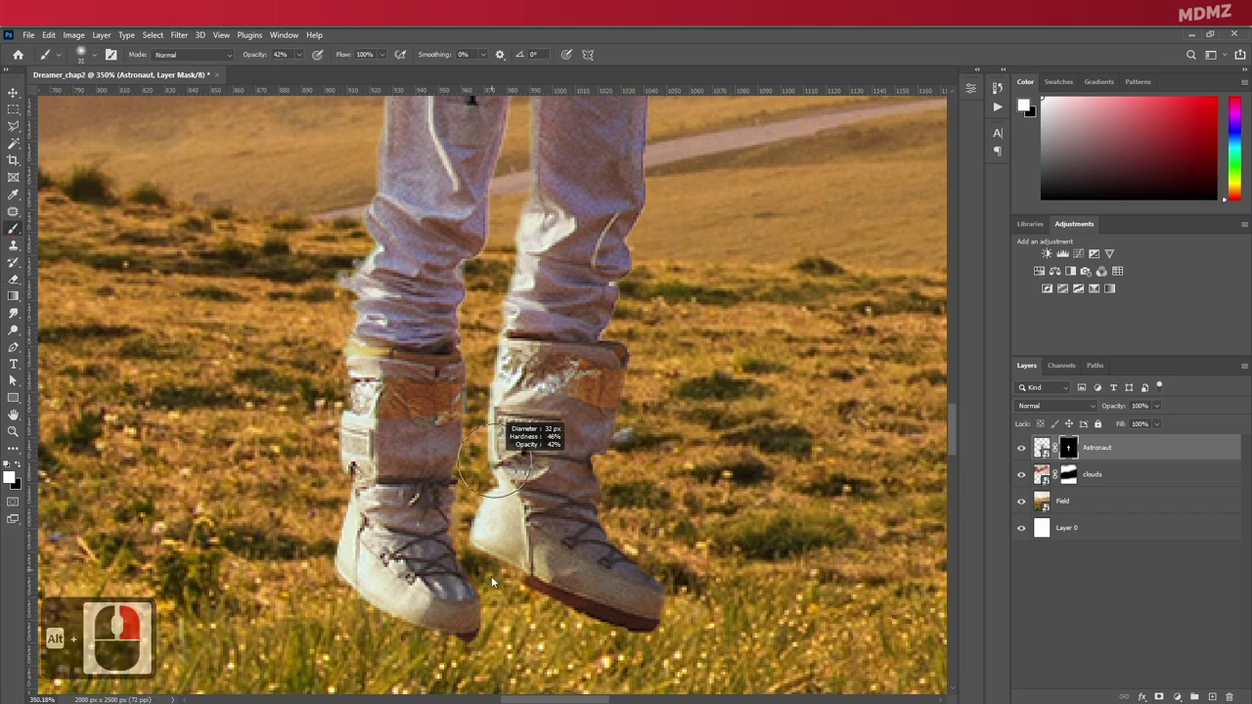
alt+right_click(497, 462)
drag(486, 702, 486, 703)
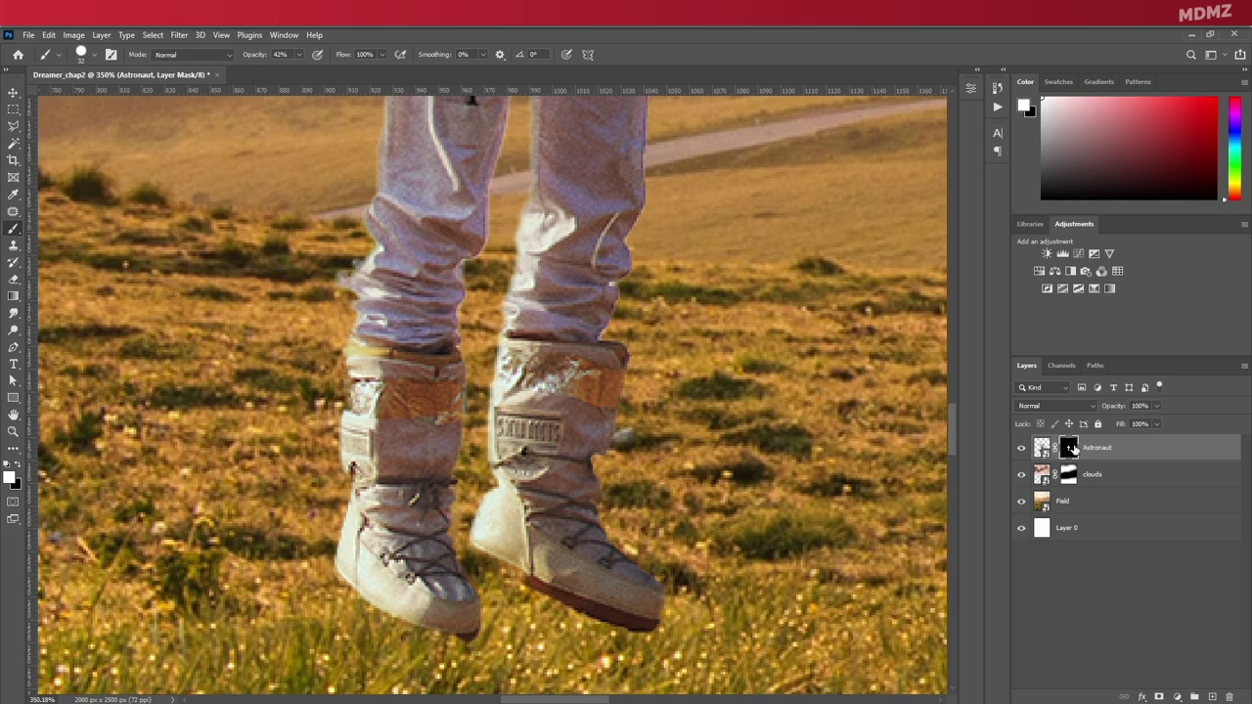
alt+right_click(523, 561)
alt+right_click(512, 556)
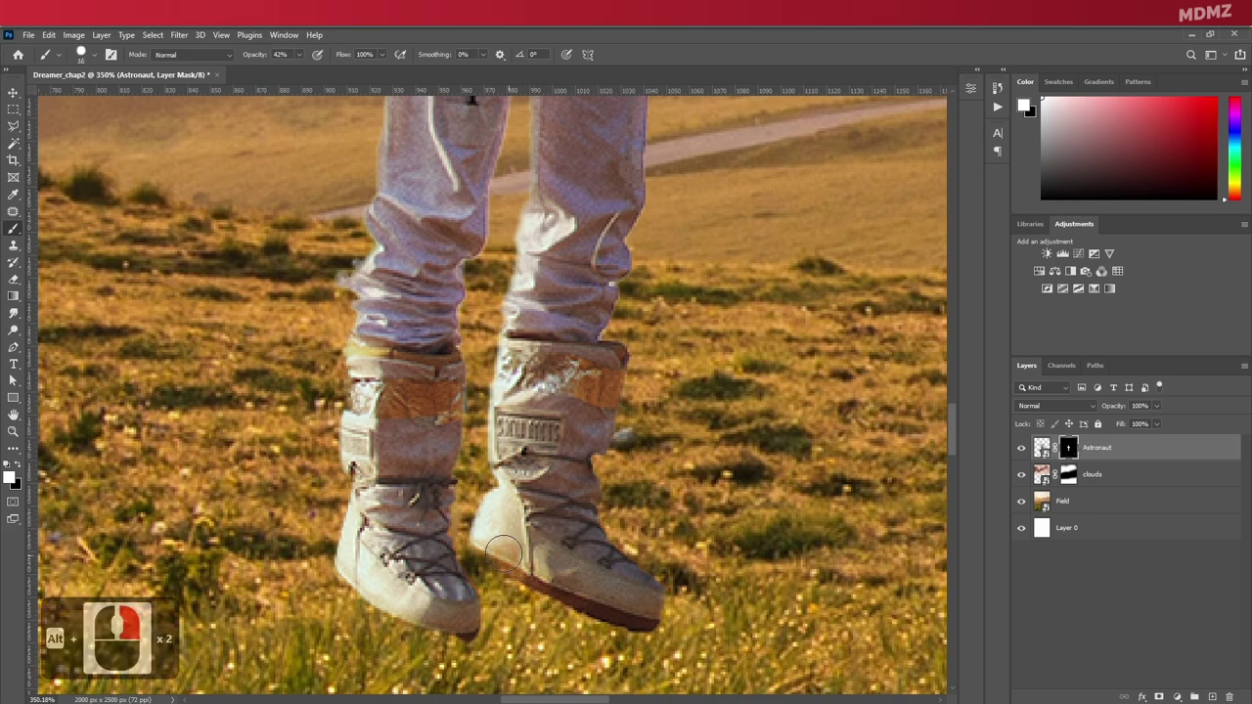
drag(504, 557, 516, 485)
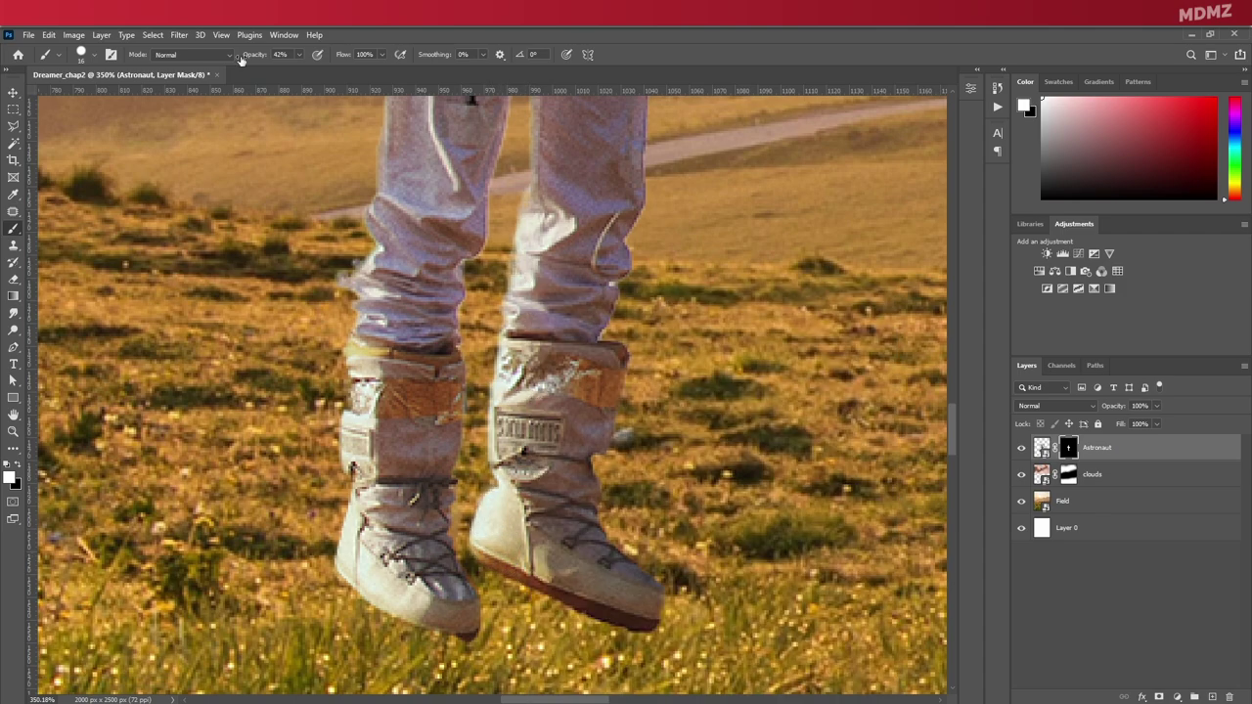
Restore the other boot's sole and the crumpled trouser edge above it on the mask with the Brush at 100% opacity.
drag(246, 55, 378, 60)
alt+right_click(526, 274)
scroll(533, 213, down, 2)
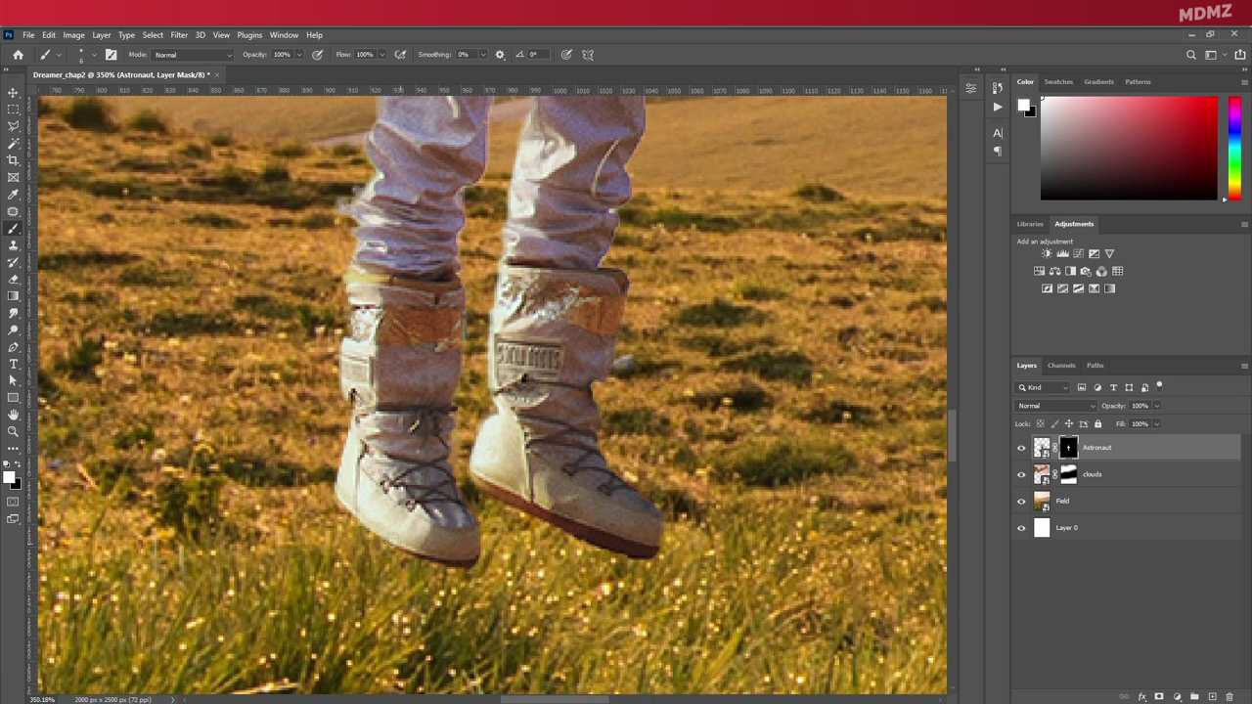
drag(417, 555, 358, 519)
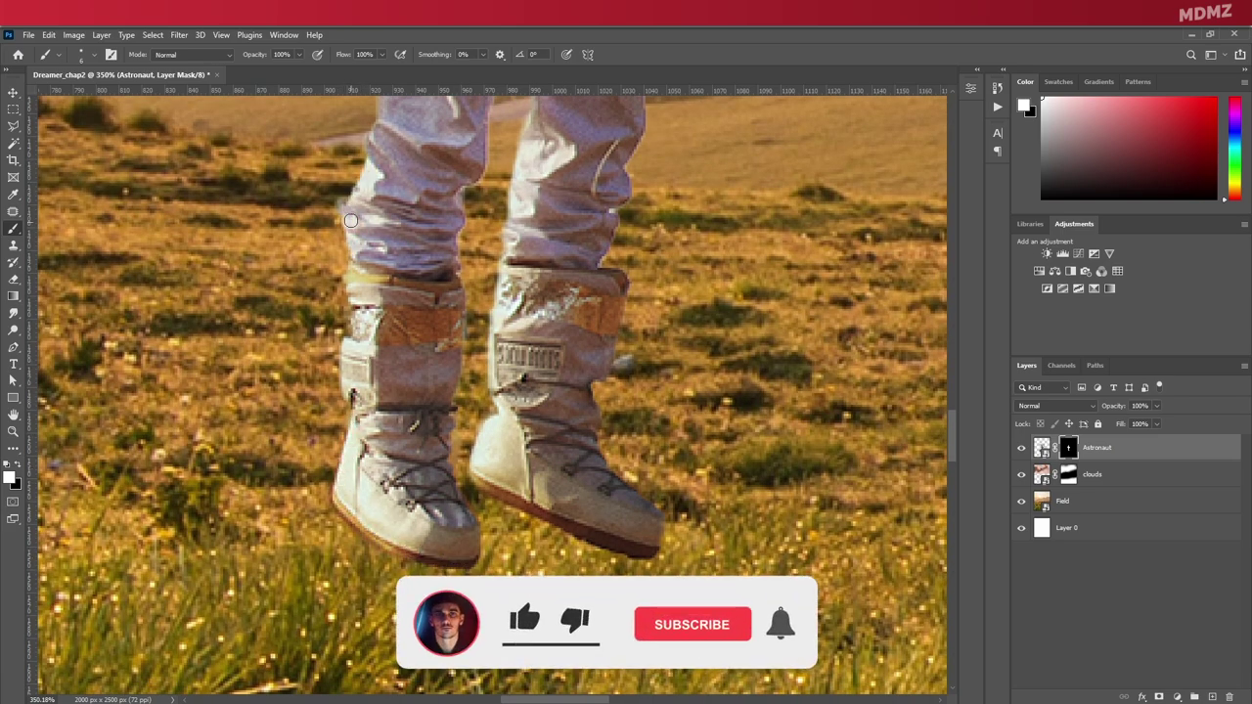
scroll(357, 225, up, 6)
drag(359, 363, 334, 456)
Clean up fringes along the astronaut's leg and arm at 100% Eraser opacity, and move the astronaut slightly higher over the meadow.
click(12, 280)
drag(204, 55, 269, 55)
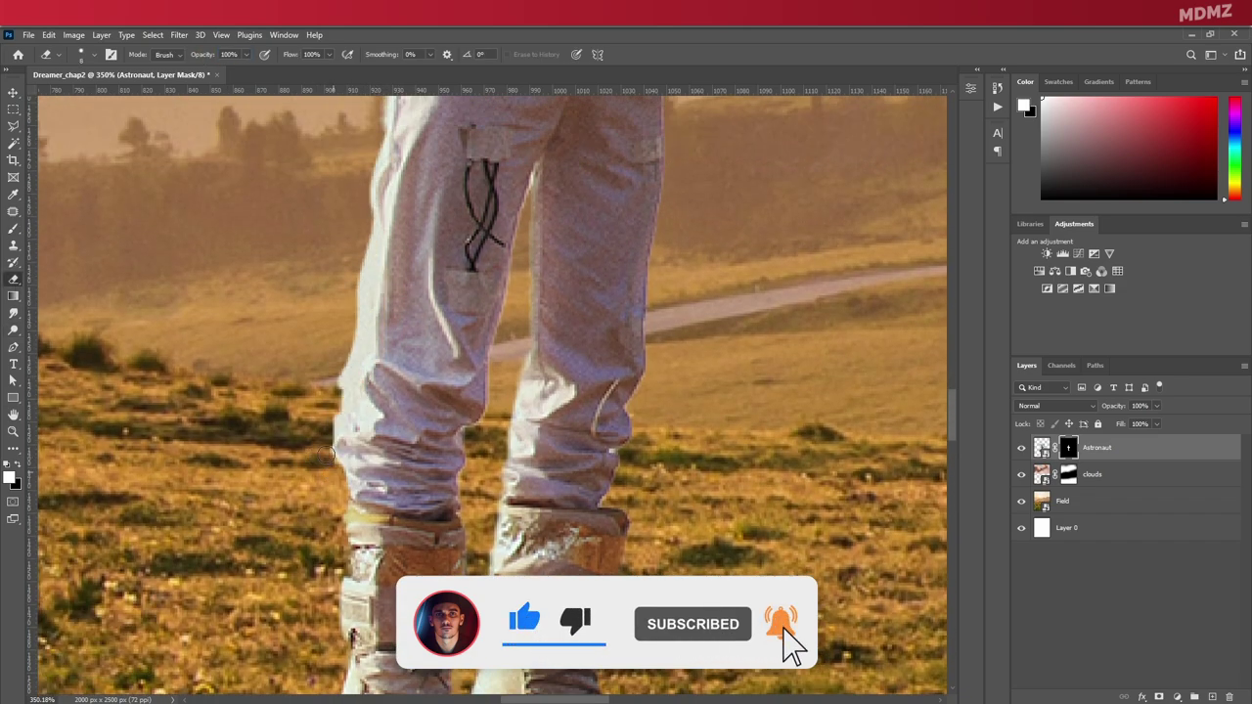
scroll(366, 235, up, 4)
scroll(373, 265, up, 4)
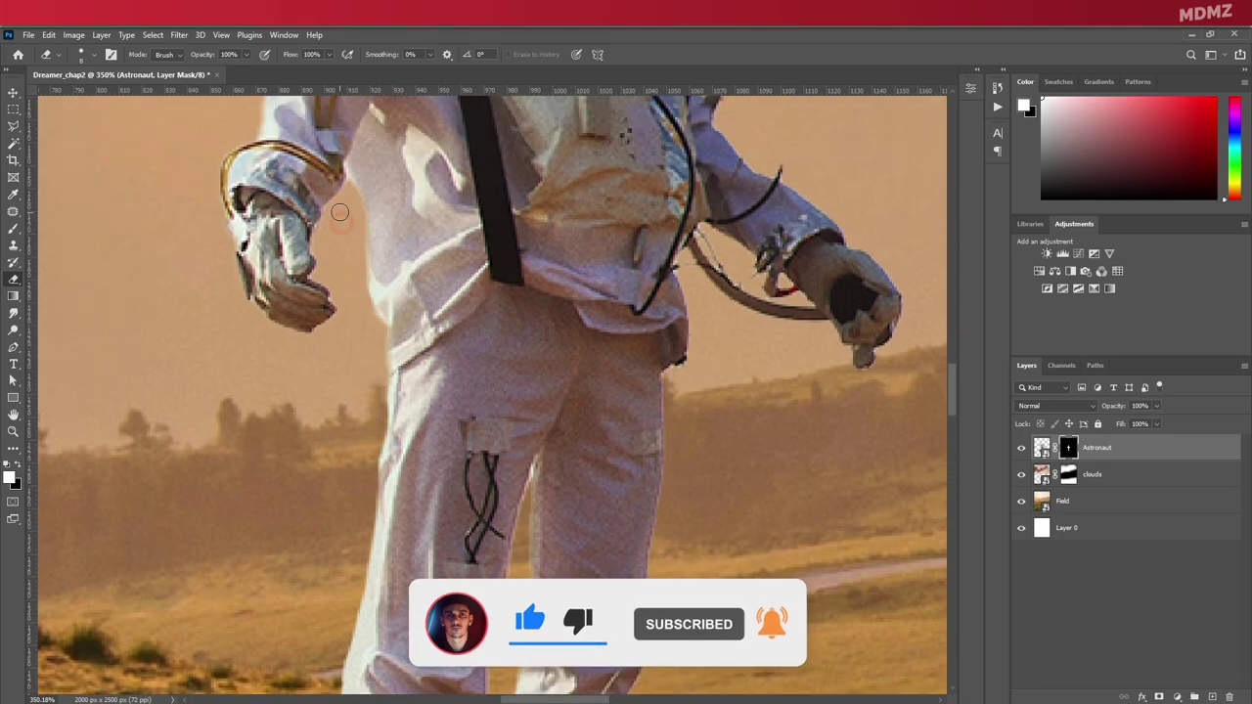
alt+right_click(330, 272)
scroll(329, 272, down, 8)
scroll(442, 584, up, 20)
scroll(442, 584, down, 19)
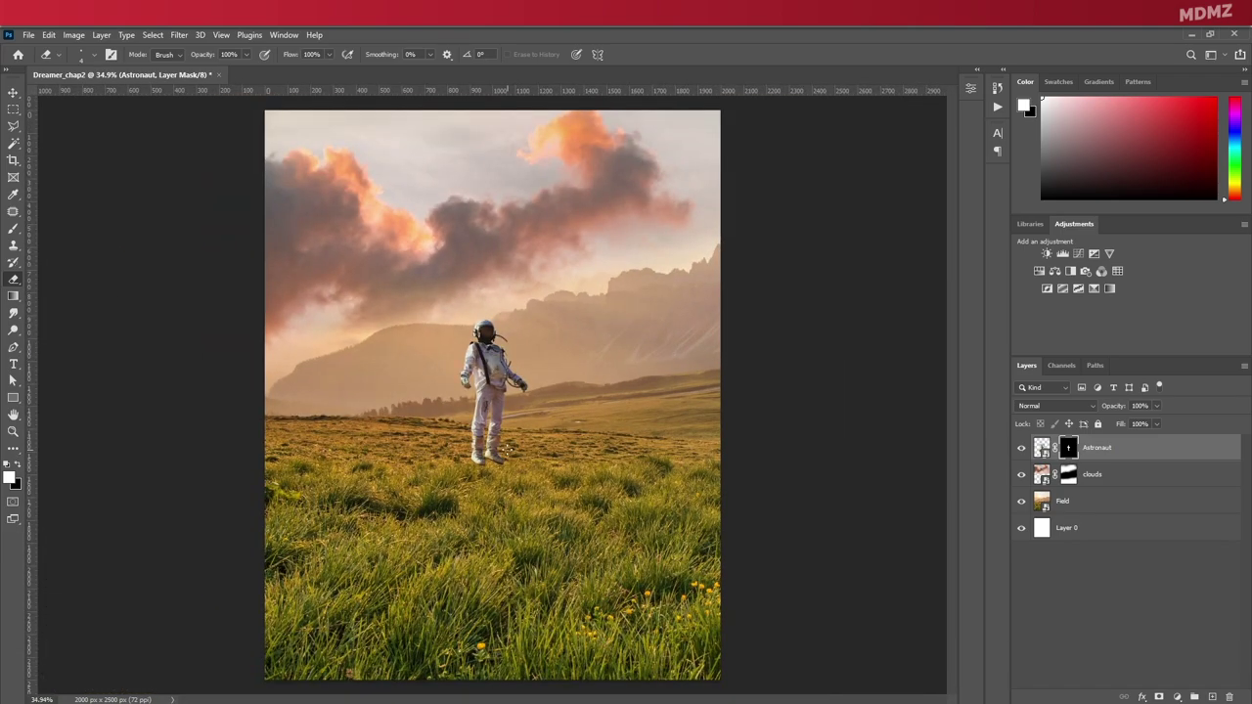
key(v)
drag(481, 371, 487, 354)
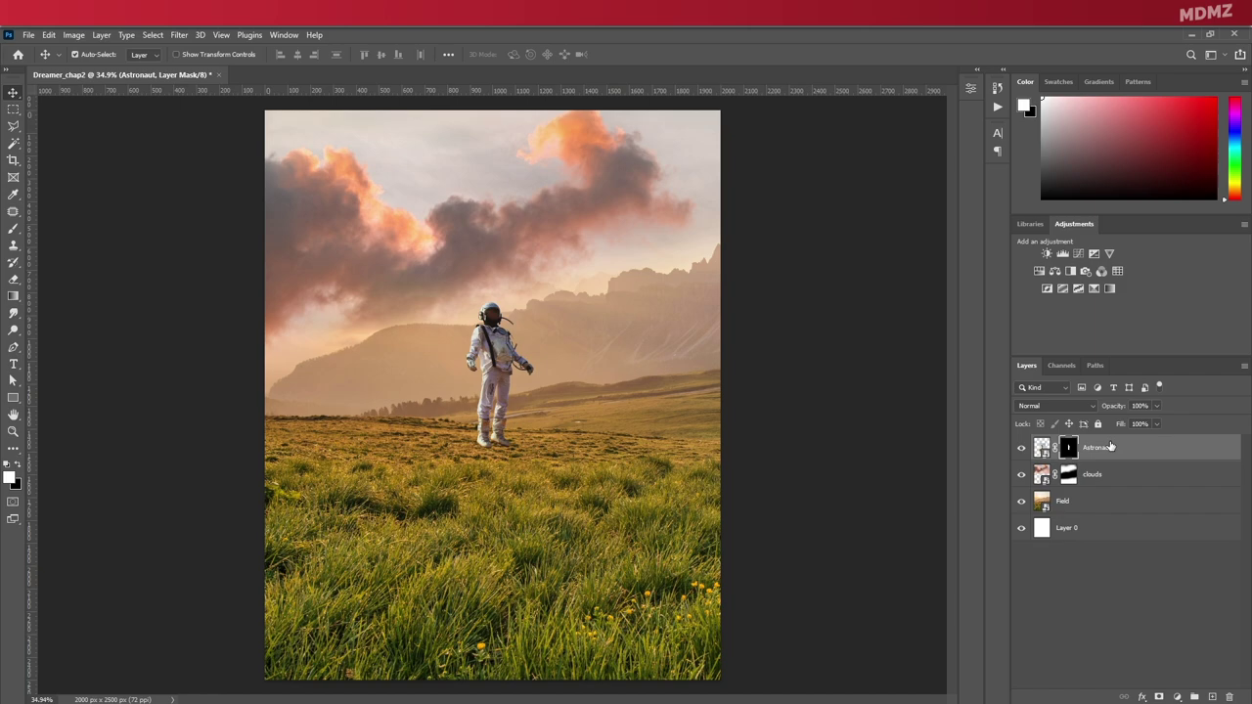
Add an Exposure adjustment clipped to the Astronaut layer, with Exposure +0.57 and Gamma Correction 0.87.
click(1092, 255)
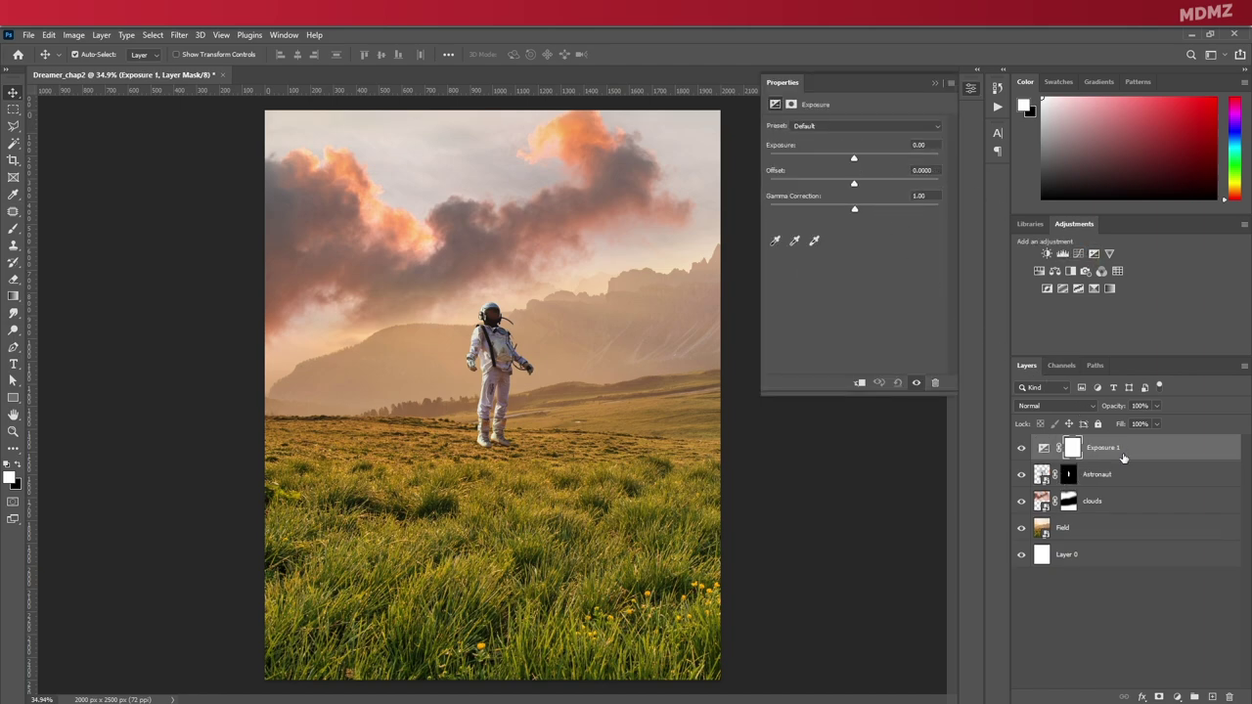
right_click(1123, 457)
click(1036, 407)
drag(856, 163, 860, 163)
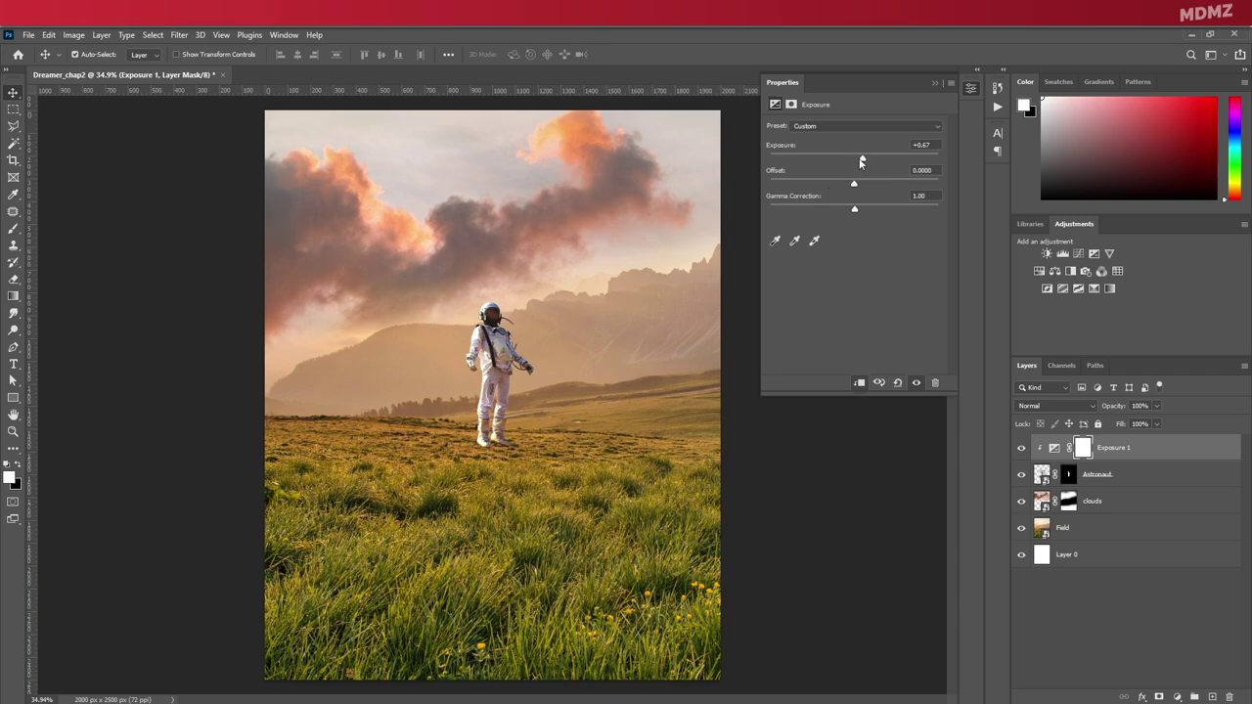
drag(861, 164, 861, 168)
drag(853, 212, 866, 212)
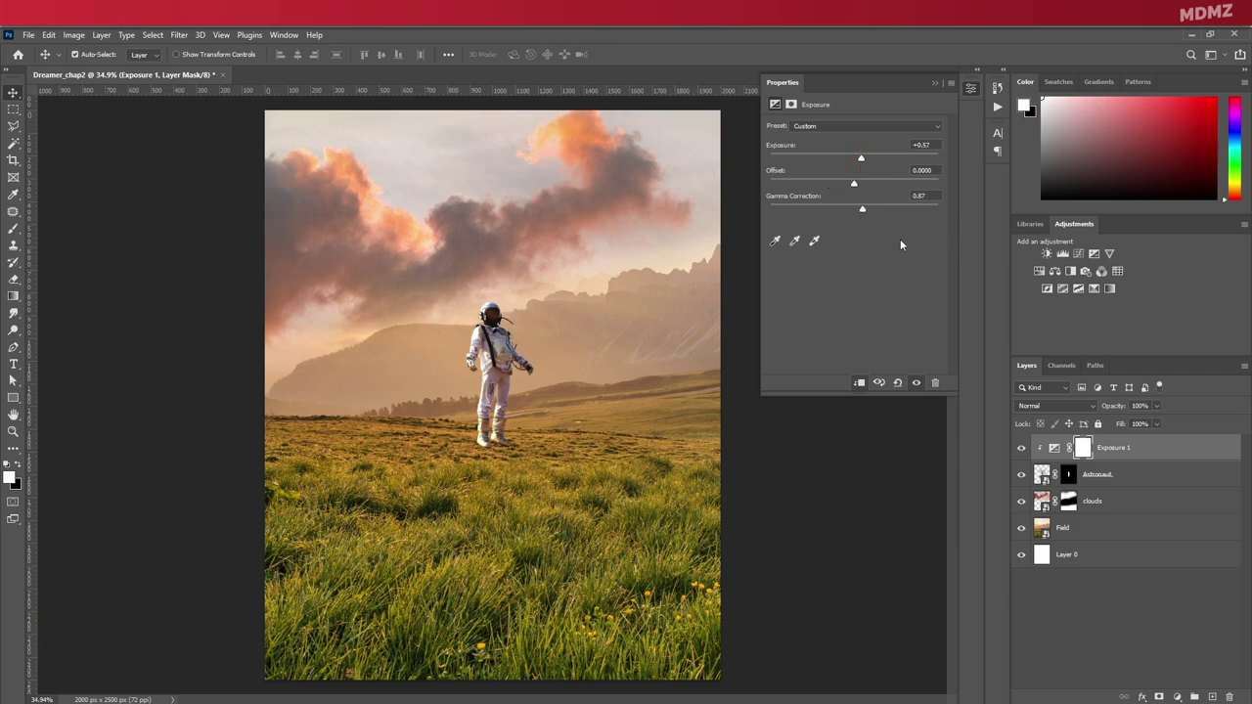
click(934, 83)
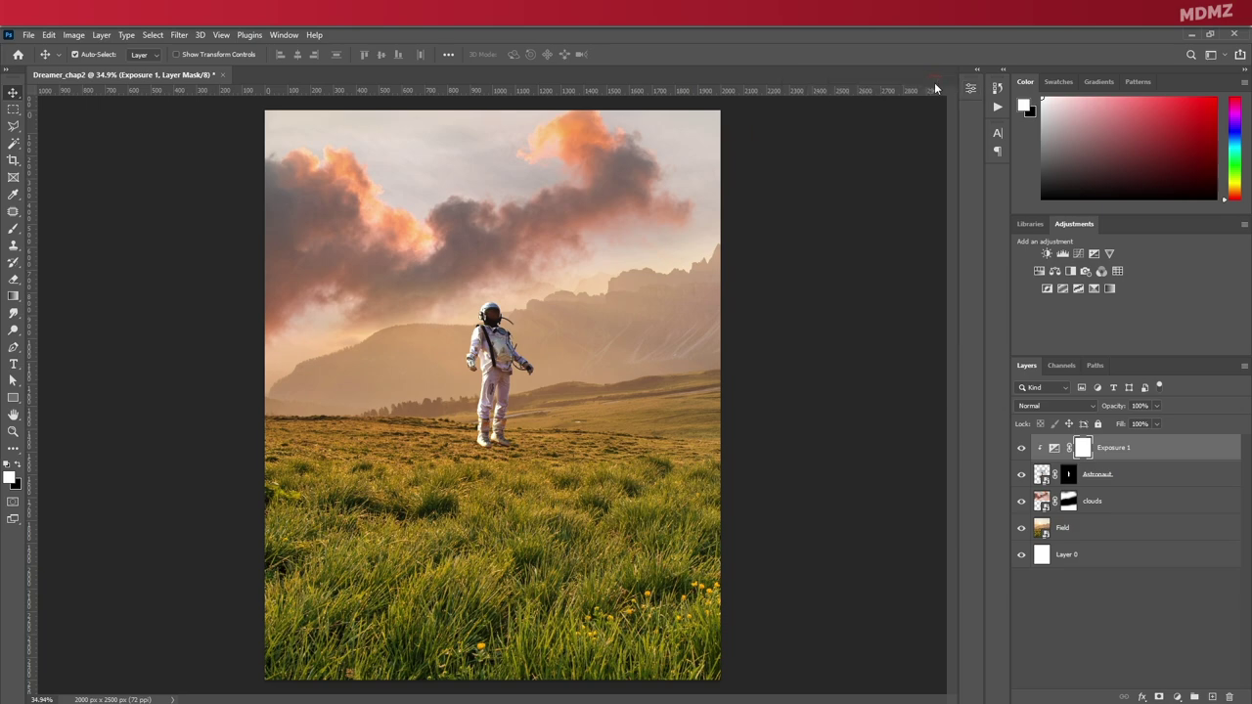
Place buttefly_1 partly off the canvas's left edge in front of the clouds, enlarged to about 213% and rotated about -20°.
key(ctrl+0)
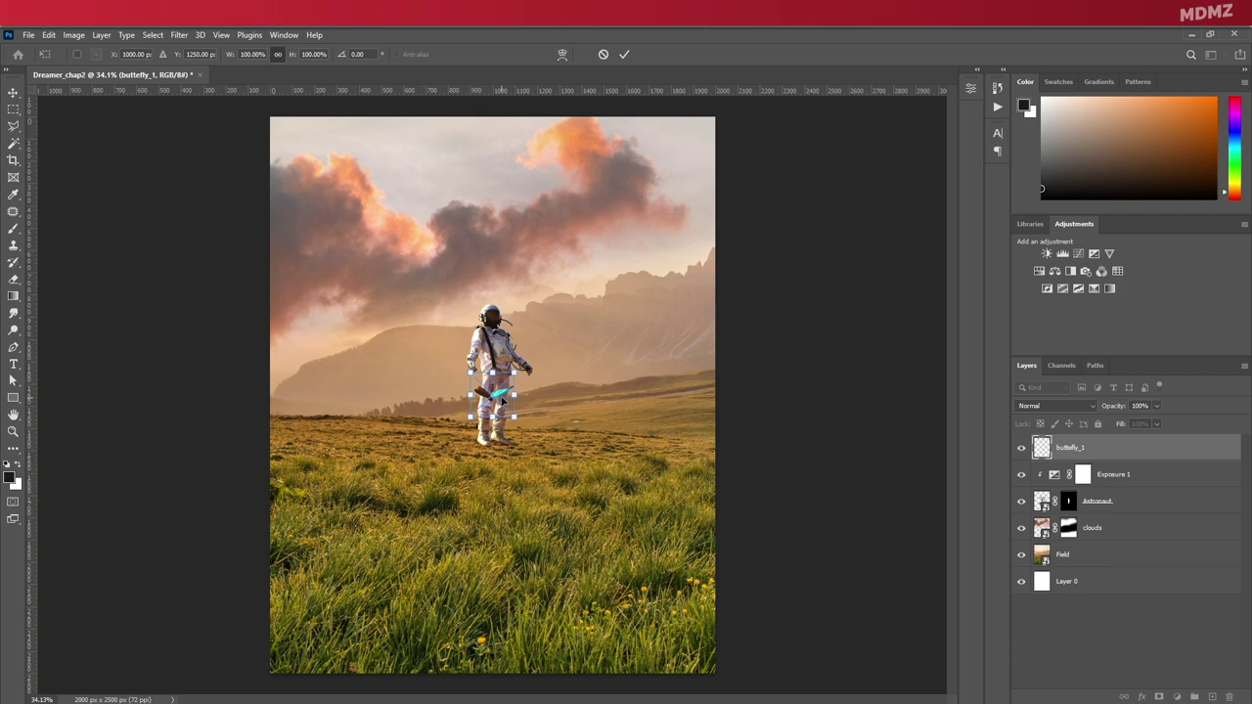
drag(501, 398, 327, 208)
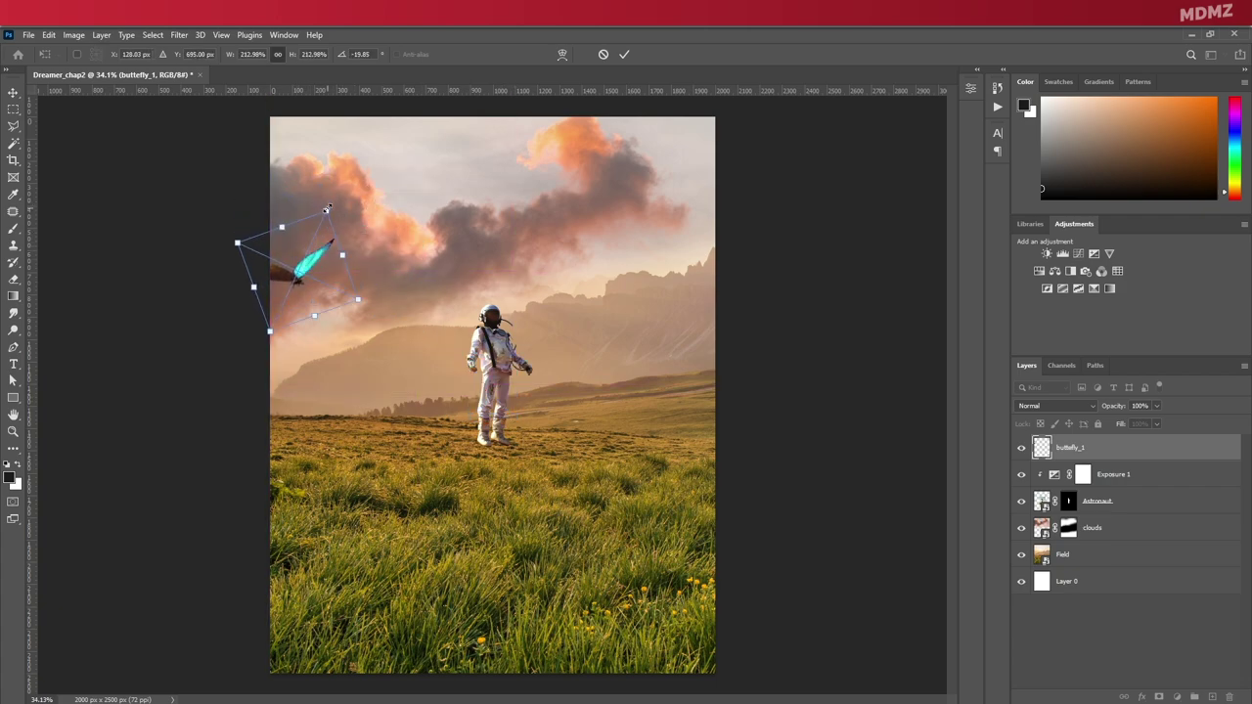
click(623, 55)
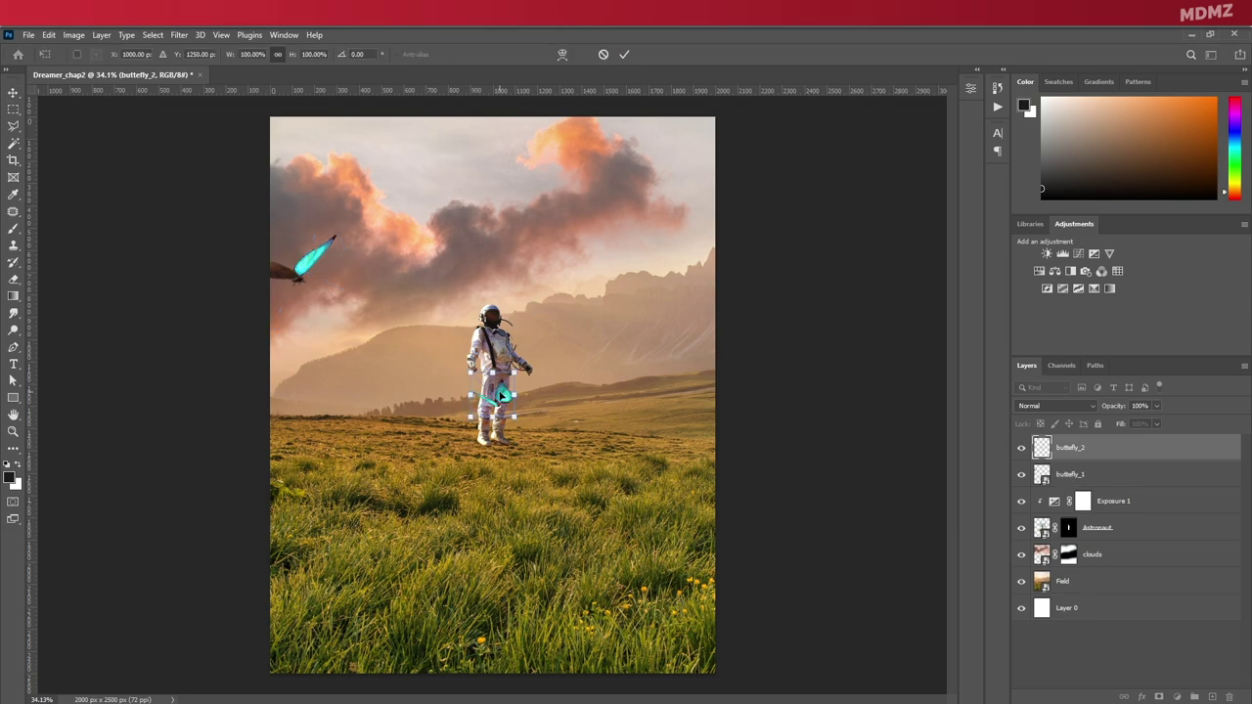
Place buttefly_2 in the sky just above the astronaut's helmet and reduce its size.
drag(501, 397, 529, 278)
drag(542, 254, 526, 287)
click(624, 55)
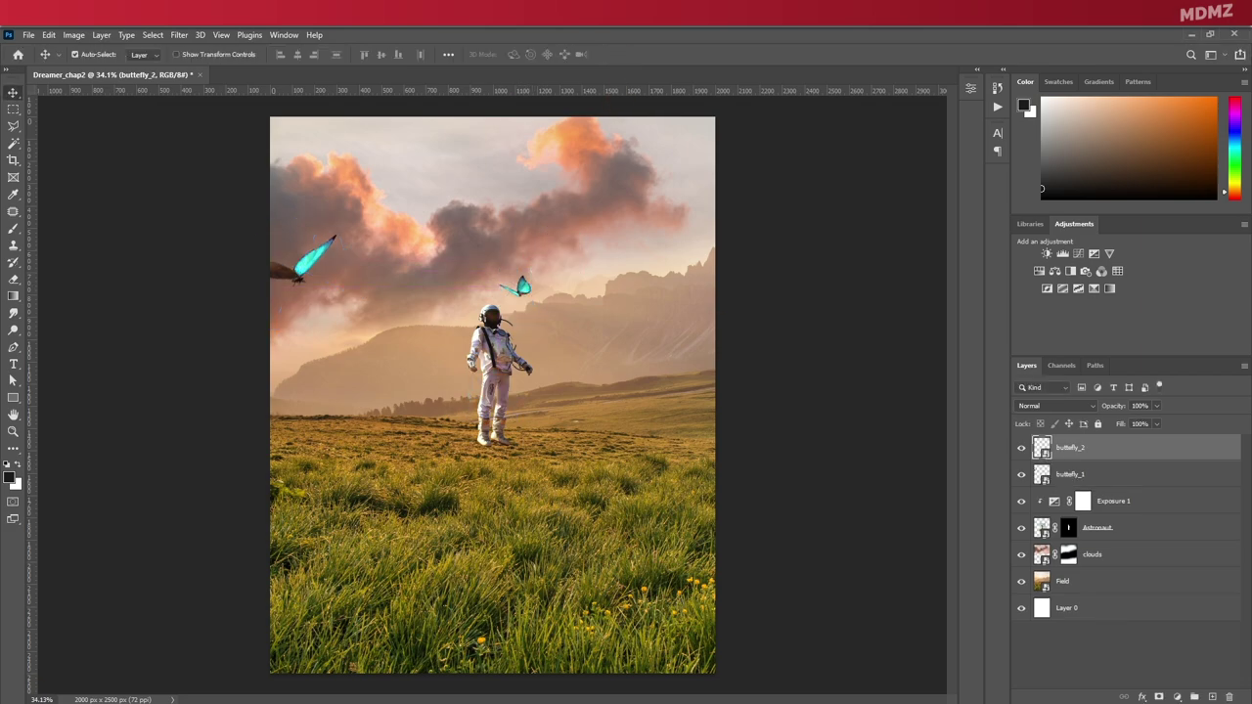
Place buttefly_3 enlarged over the canvas's right edge in front of the mountains, rotated about -14°.
drag(619, 157, 611, 171)
drag(493, 399, 708, 335)
drag(685, 307, 662, 283)
drag(697, 327, 705, 327)
drag(764, 291, 757, 270)
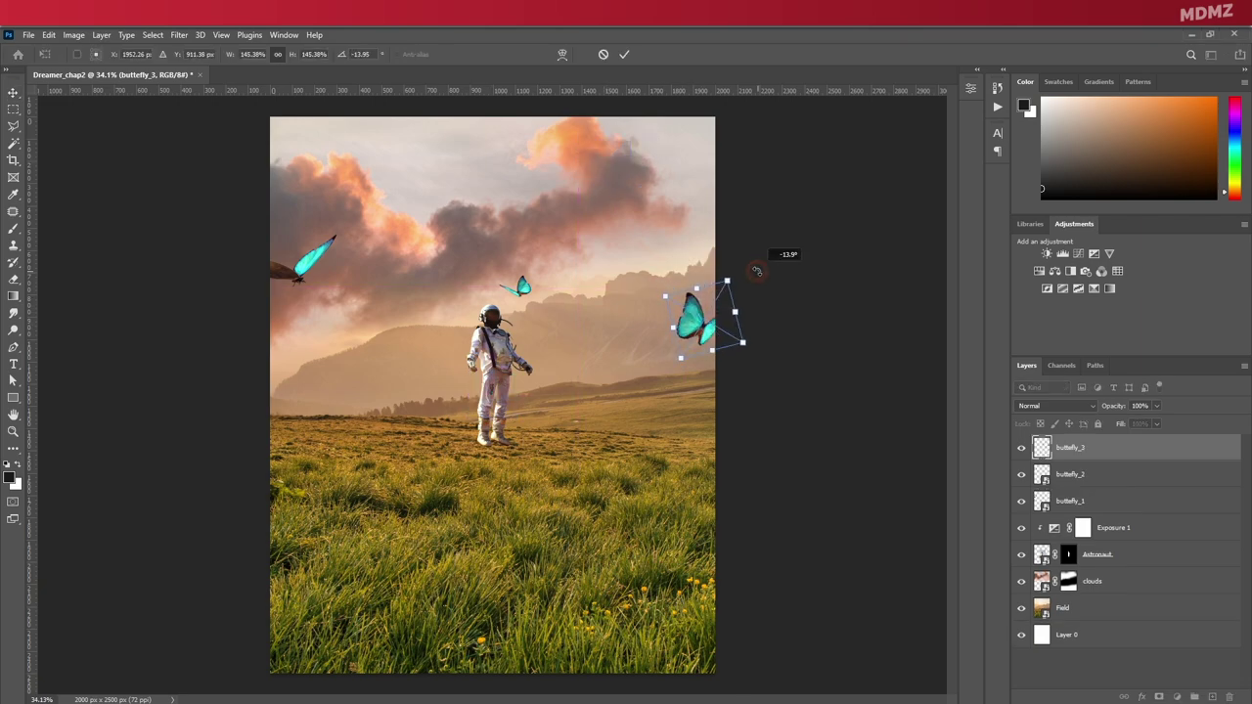
drag(667, 296, 631, 278)
drag(677, 330, 687, 338)
click(624, 55)
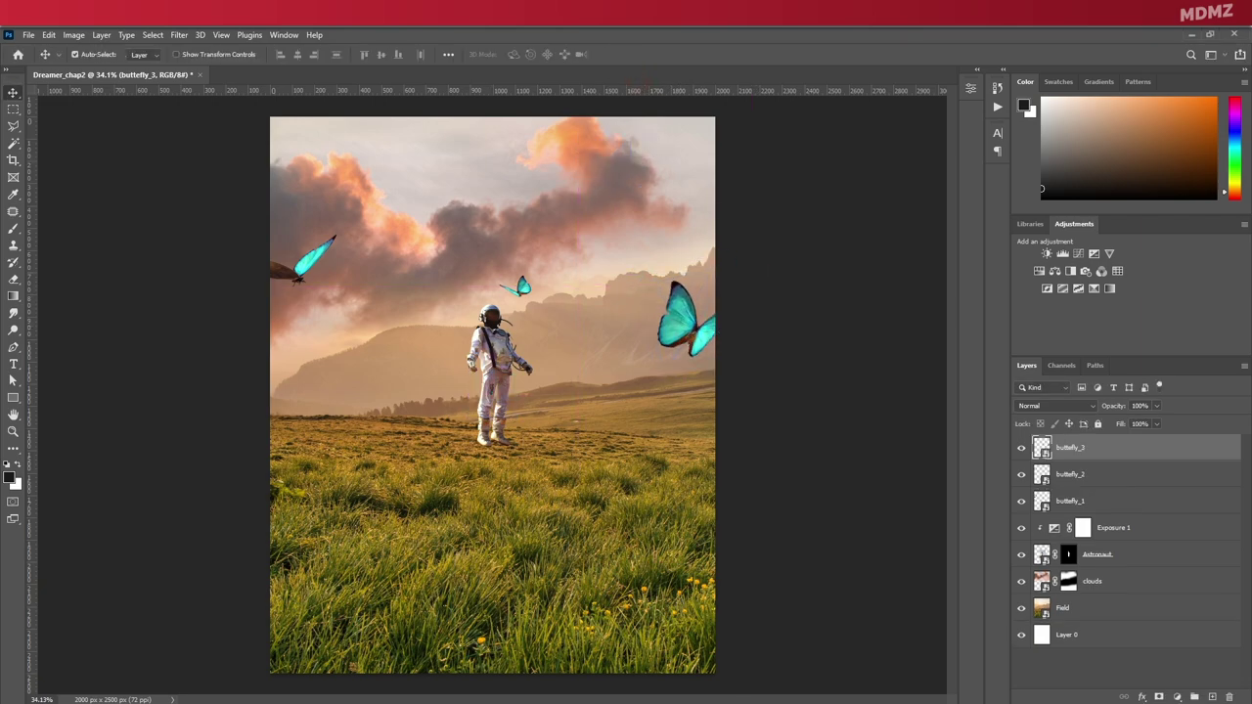
Place buttefly_4 as a tiny butterfly just above the horizon on the left side of the canvas.
drag(328, 439, 328, 439)
drag(493, 397, 318, 396)
click(624, 55)
Place buttefly_5 over the grass below and to the right of the astronaut.
drag(547, 504, 547, 504)
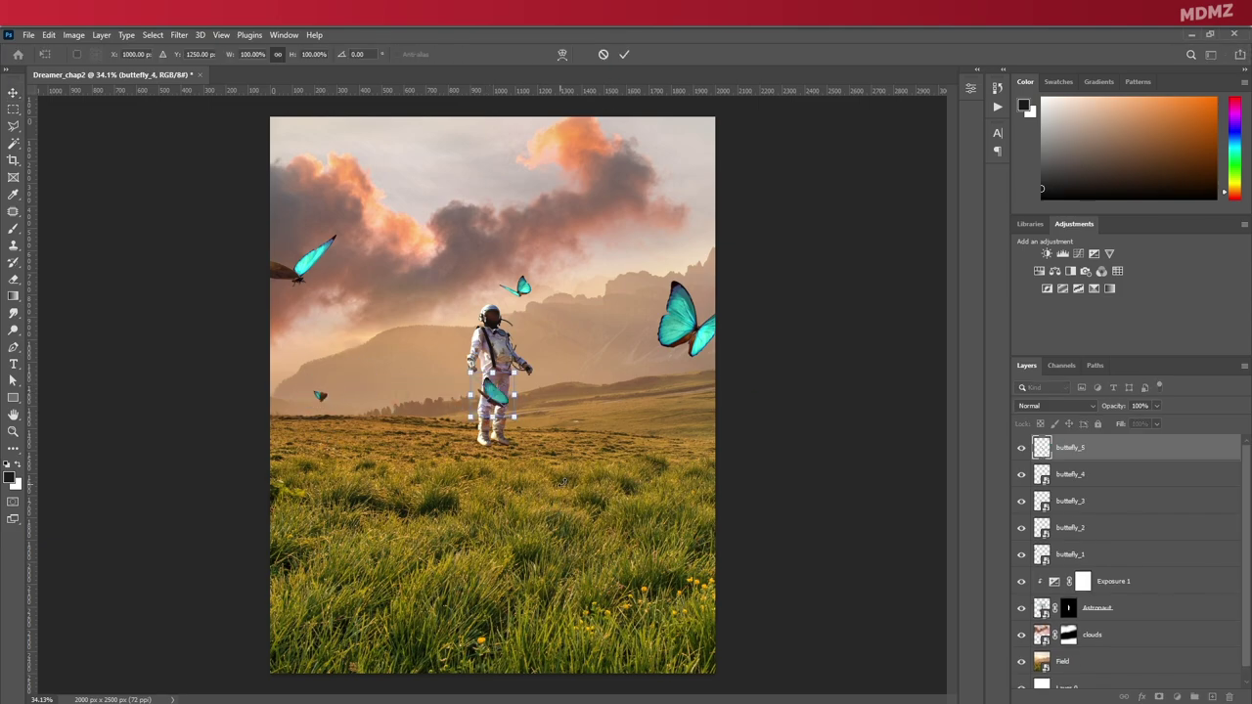
drag(493, 397, 571, 476)
click(624, 54)
Duplicate the buttefly_1 layer and name the copy buttefly_6.
click(304, 279)
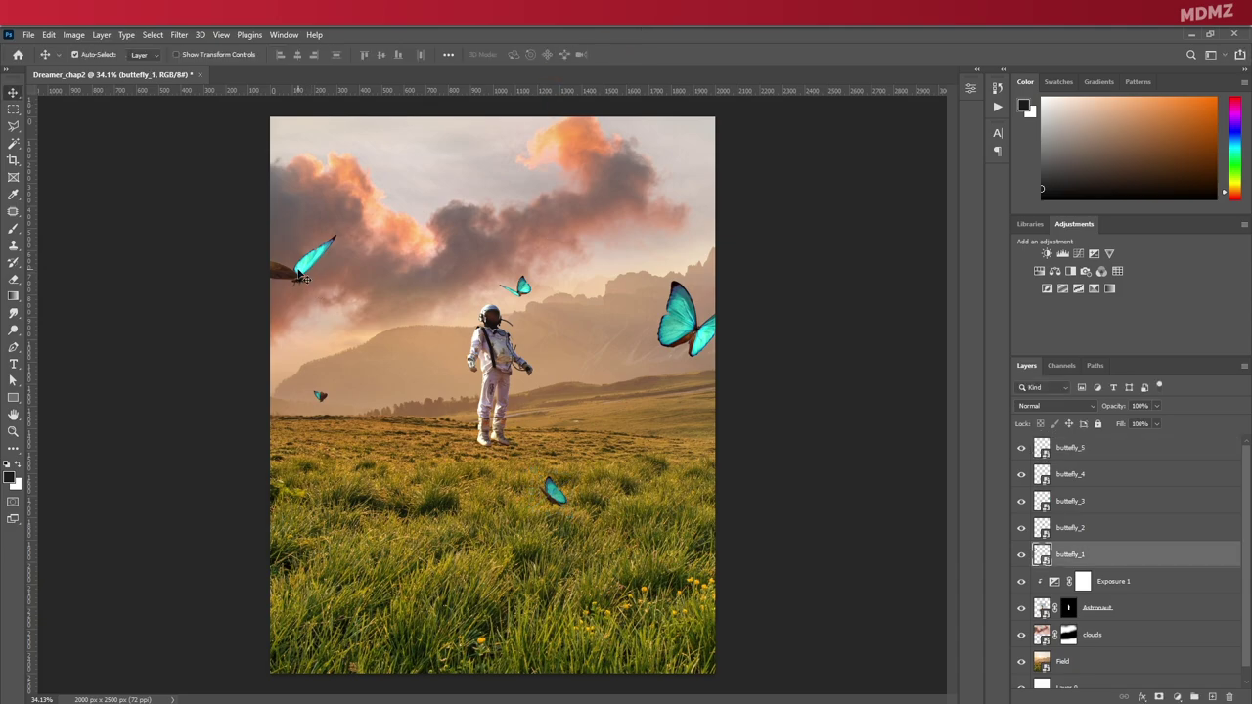
right_click(1118, 558)
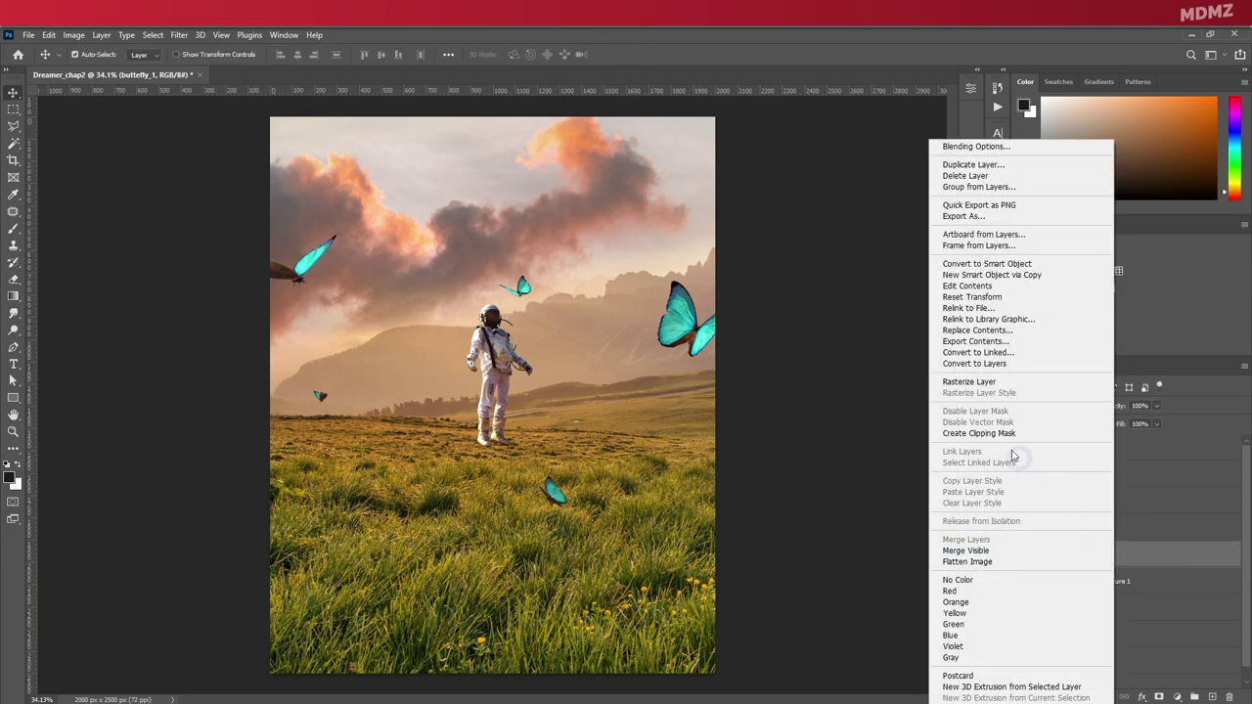
click(973, 164)
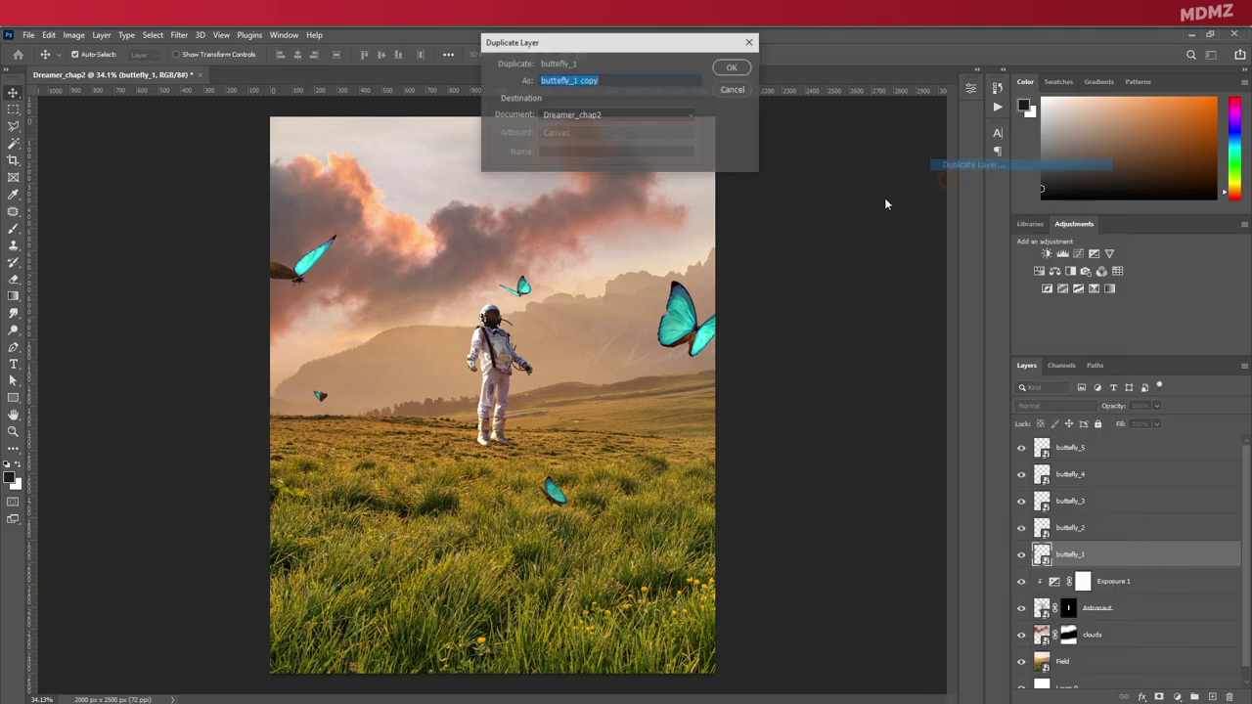
click(732, 68)
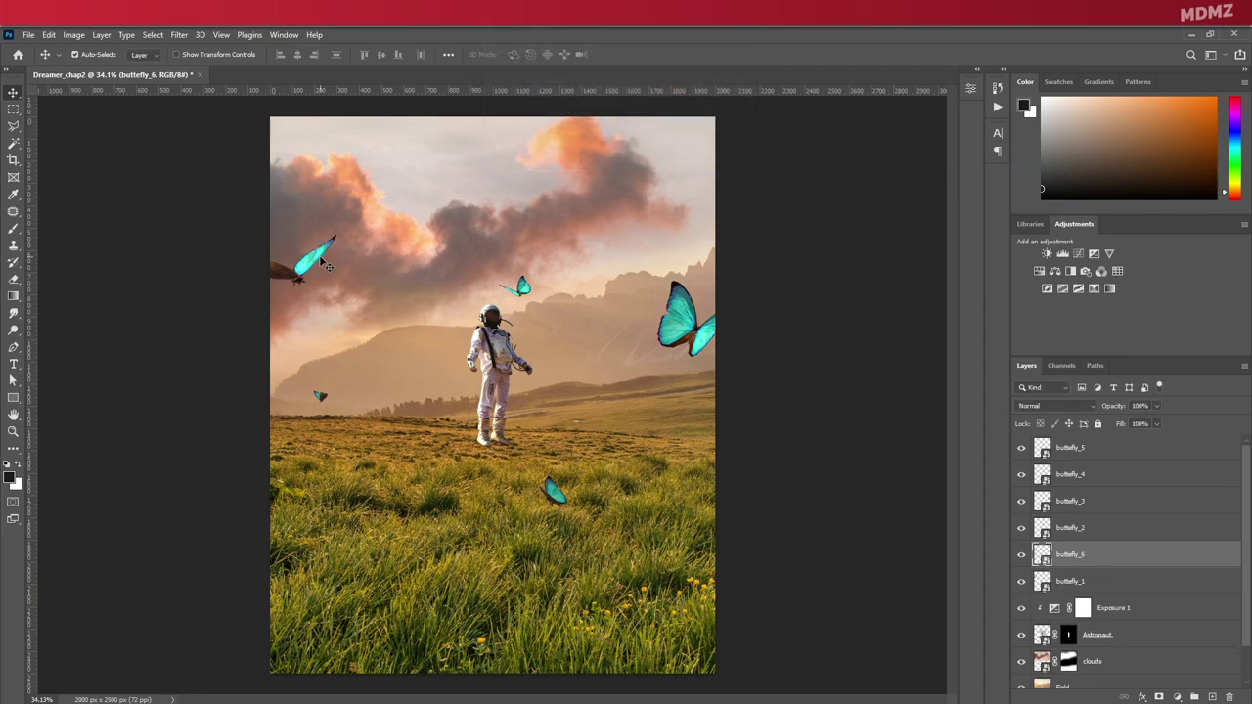
Move buttefly_6 to the orange cloud in the upper right of the canvas and rotate it to about 5°.
key(ctrl+t)
drag(322, 260, 600, 188)
drag(624, 128, 651, 121)
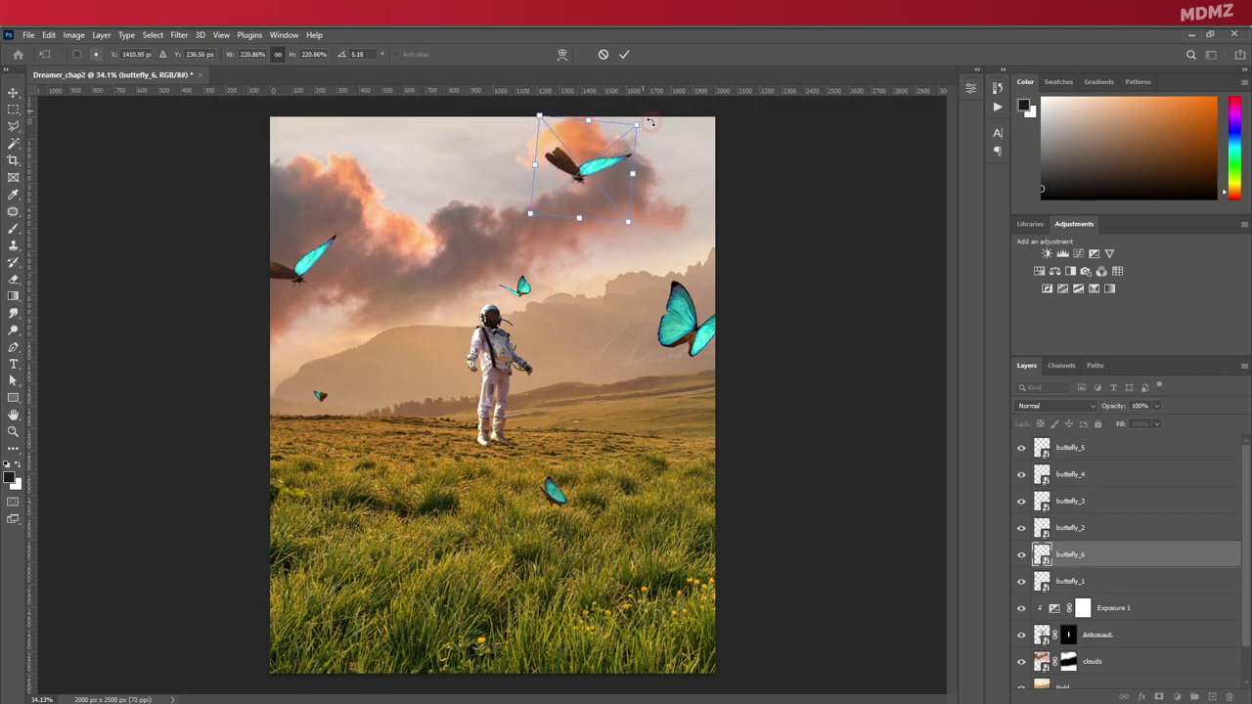
click(624, 54)
Flip buttefly_6 horizontally, and tilt it clockwise and make it smaller with Free Transform.
click(48, 35)
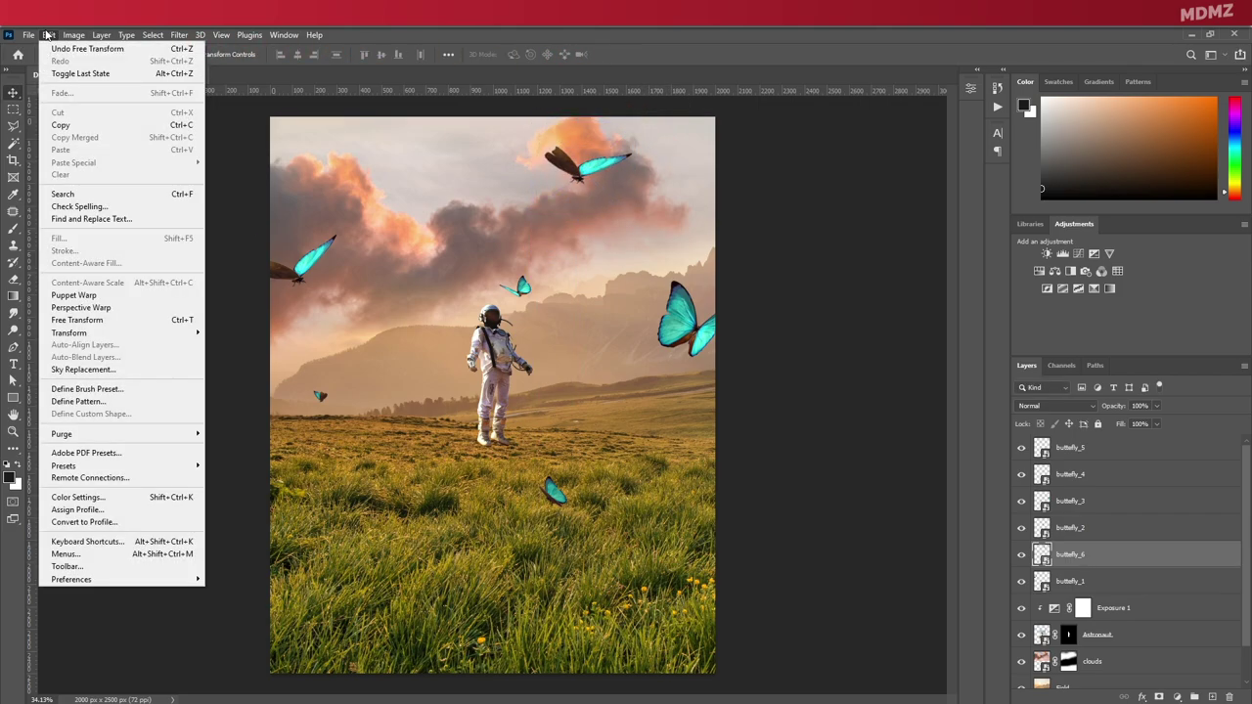
mouse_move(136, 334)
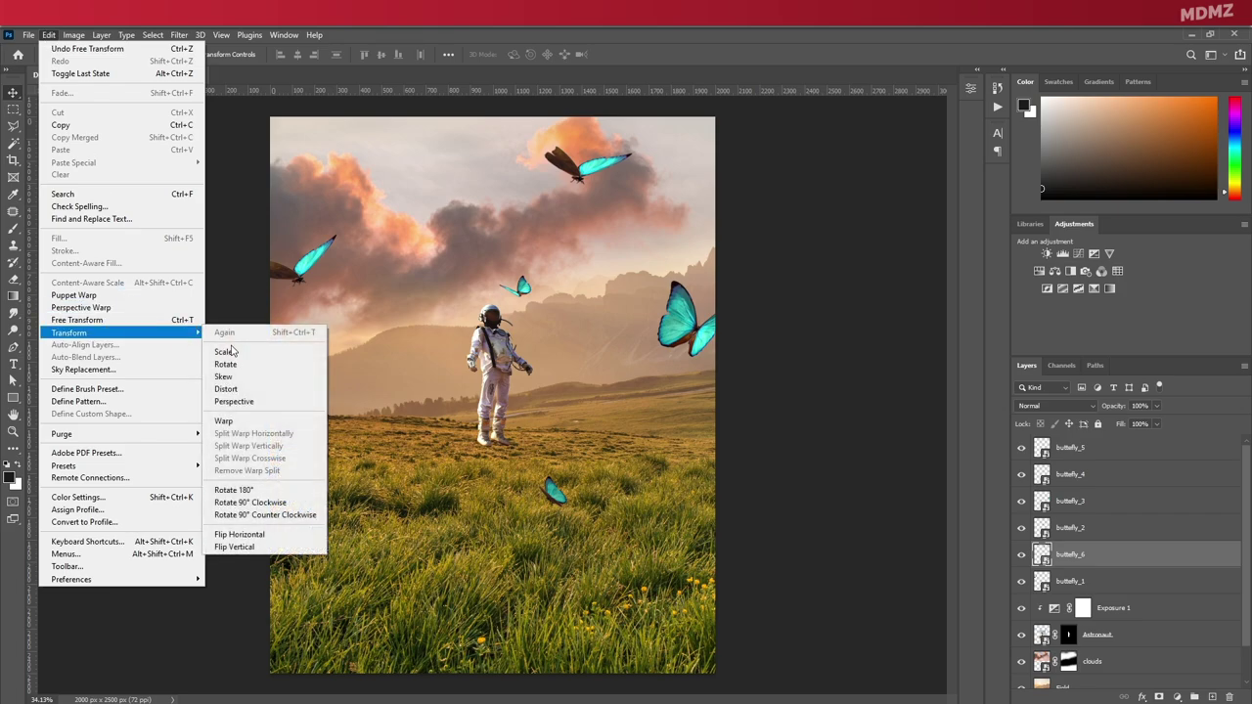
click(282, 535)
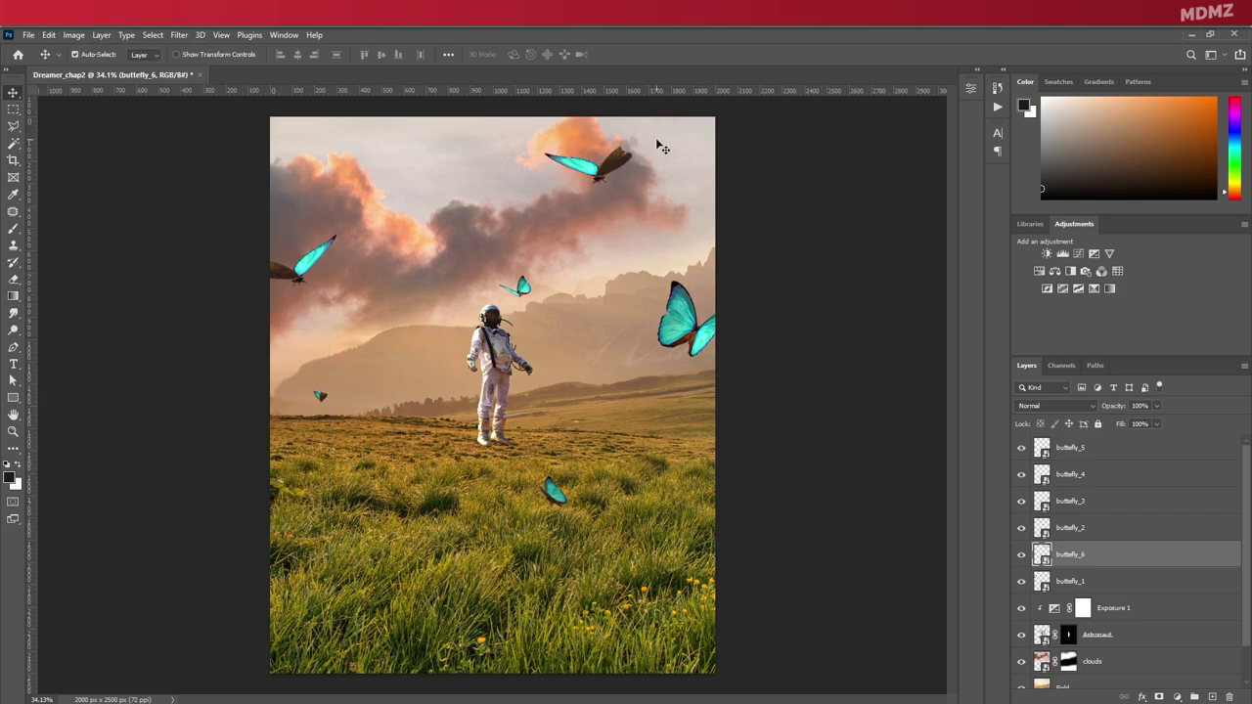
key(ctrl+t)
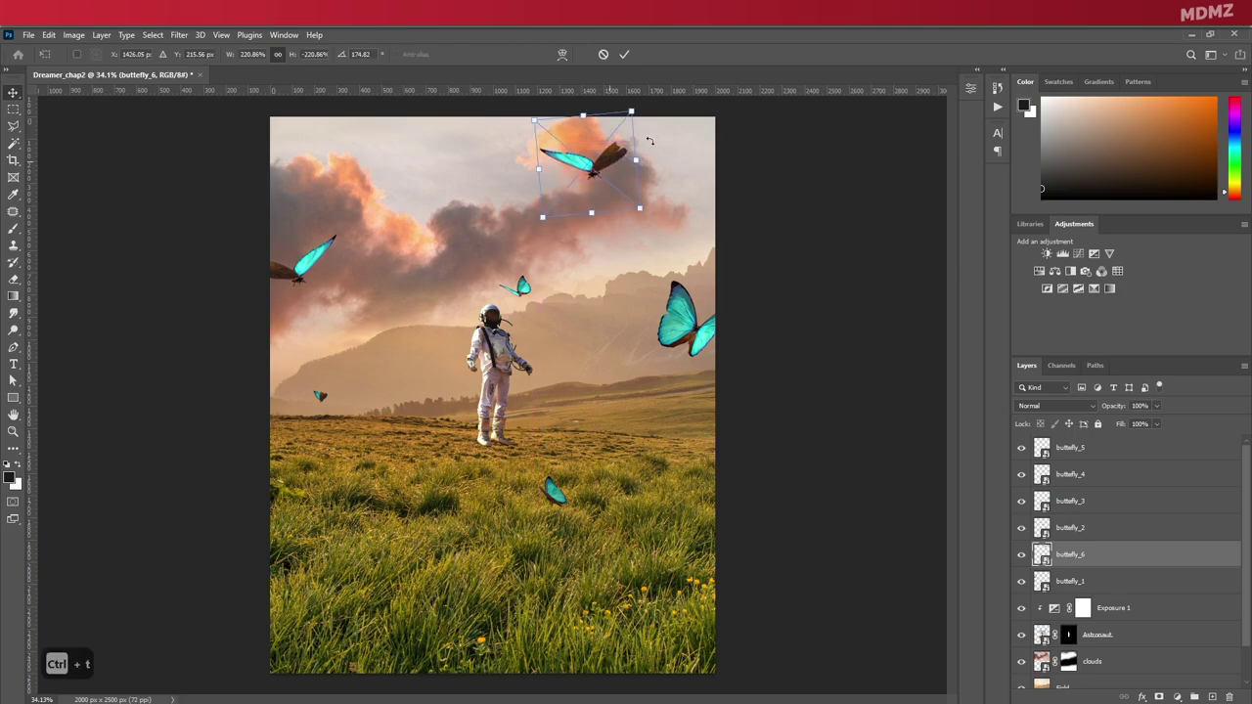
drag(640, 110, 649, 126)
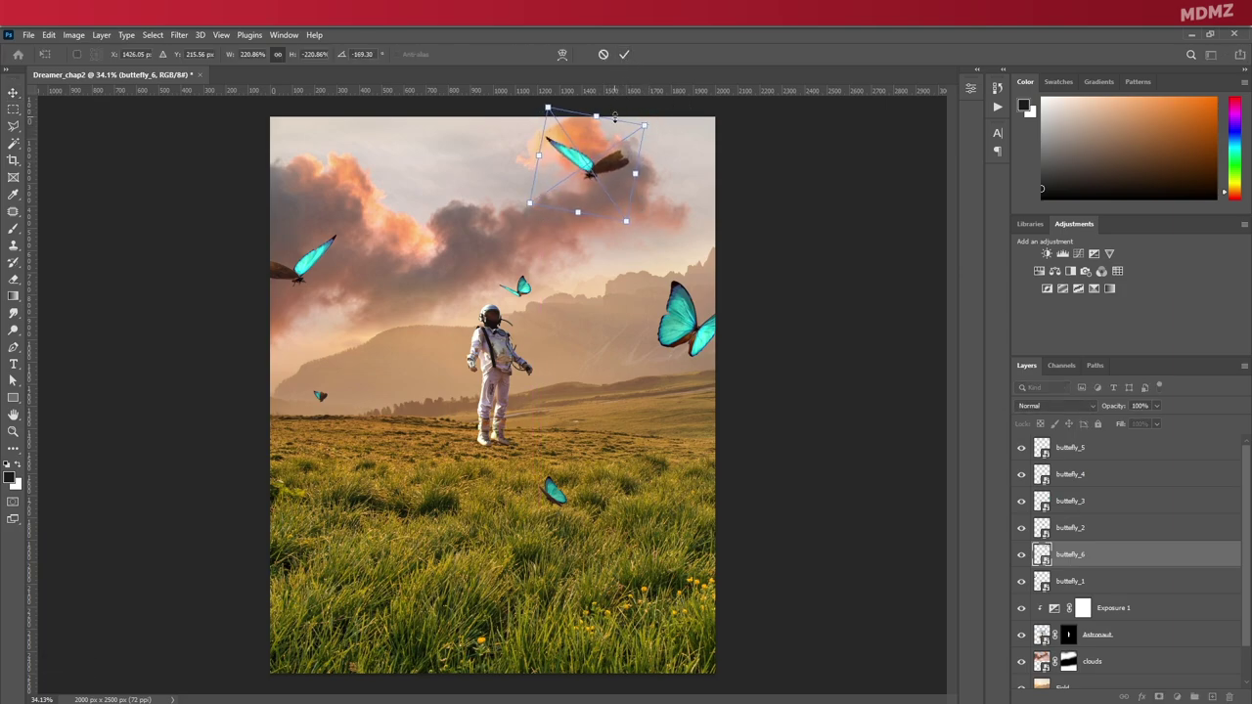
drag(647, 121, 621, 140)
click(624, 56)
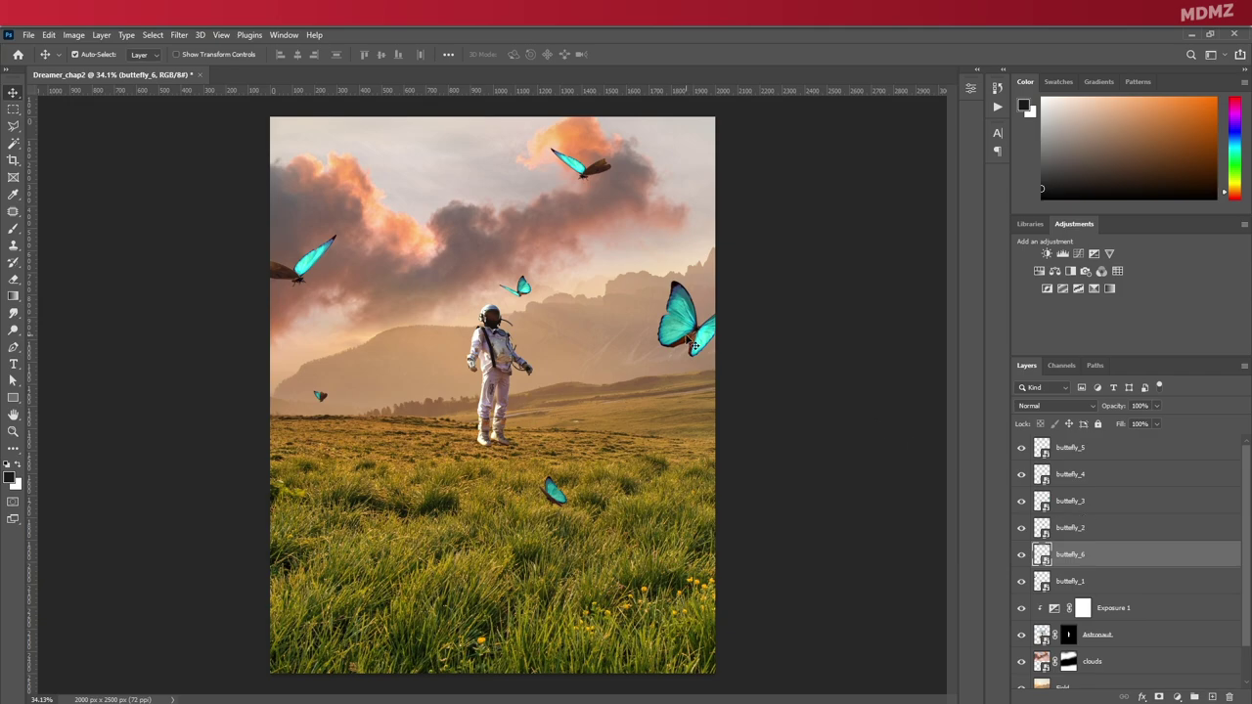
Apply a Motion Blur to the buttefly_1 layer with a 34° angle and a 25-pixel distance.
click(306, 268)
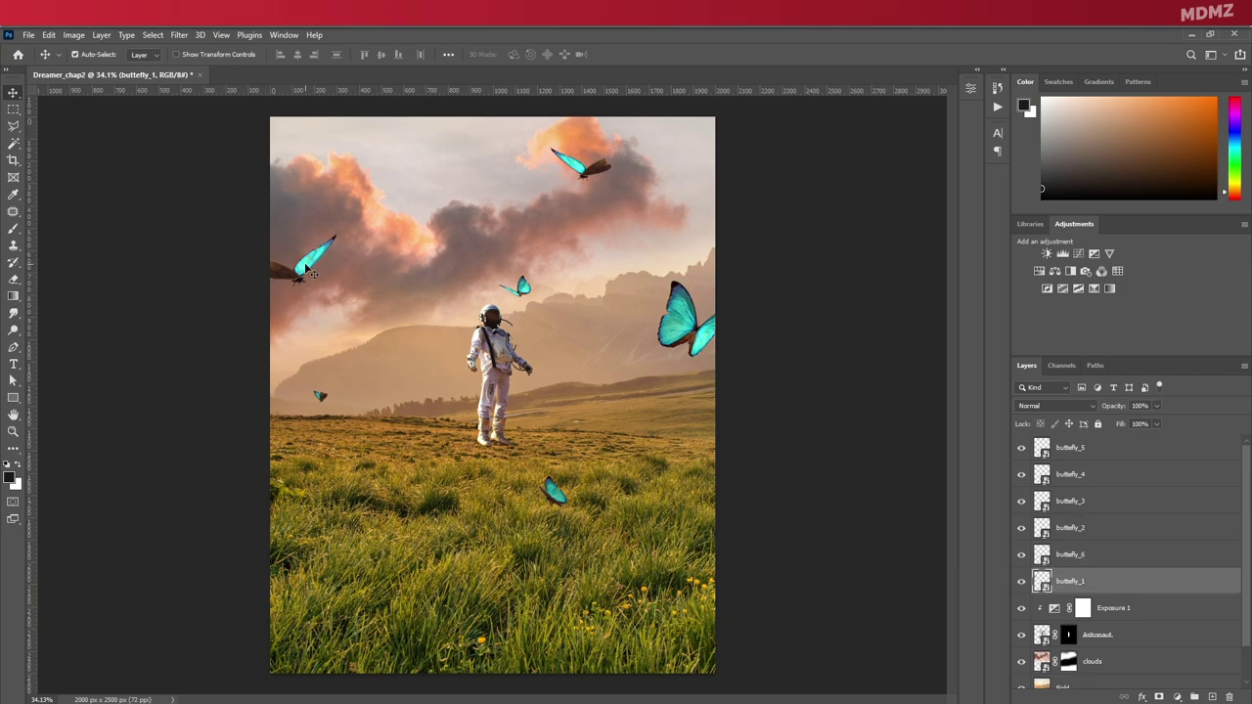
click(179, 35)
mouse_move(294, 201)
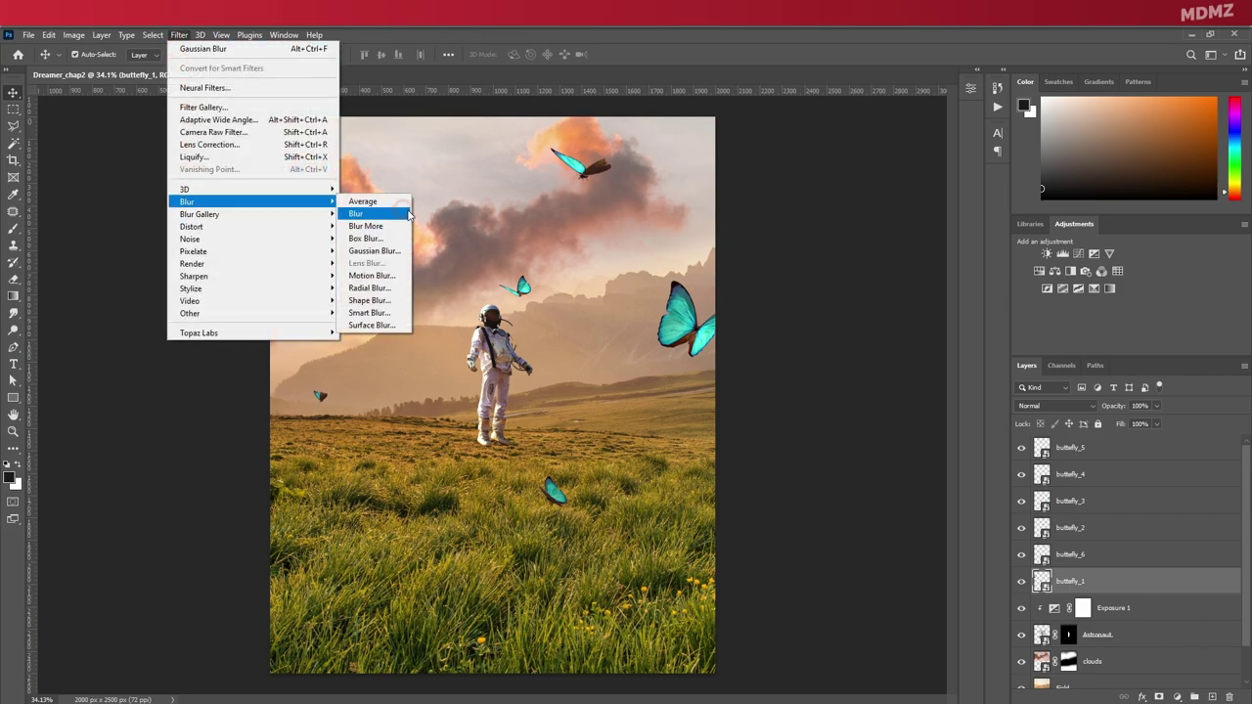
click(371, 275)
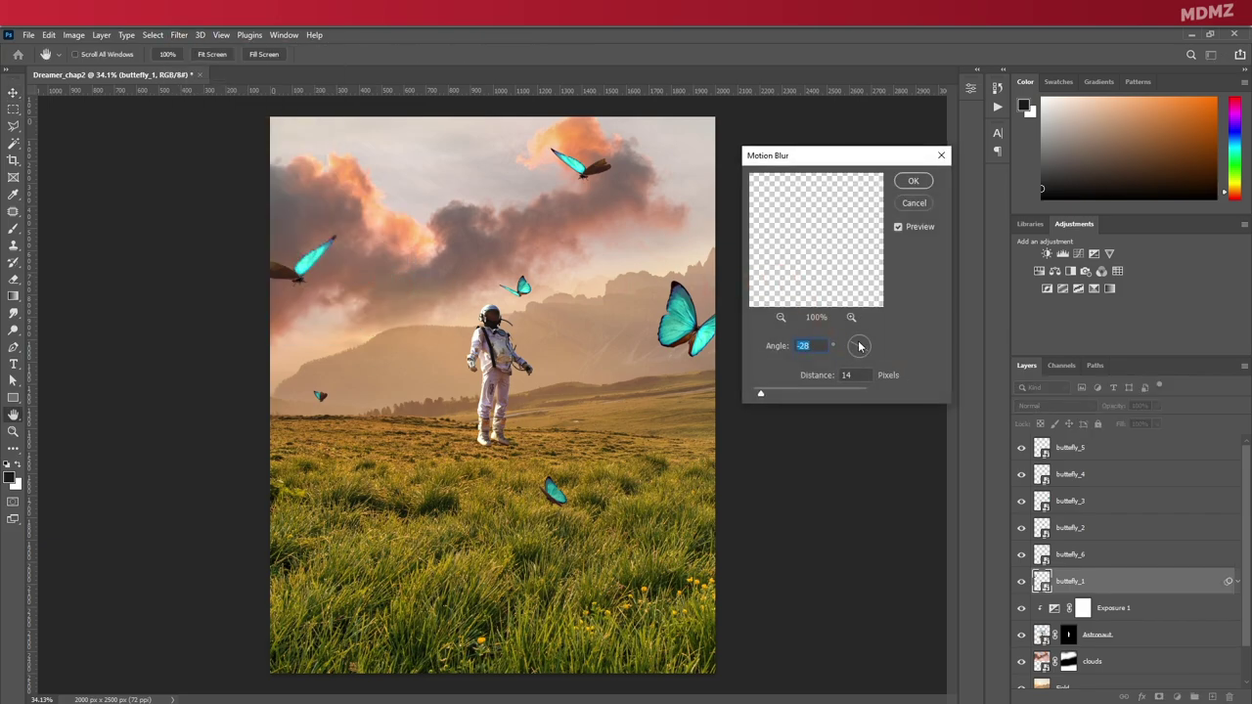
drag(868, 347, 866, 340)
drag(760, 392, 767, 392)
click(911, 182)
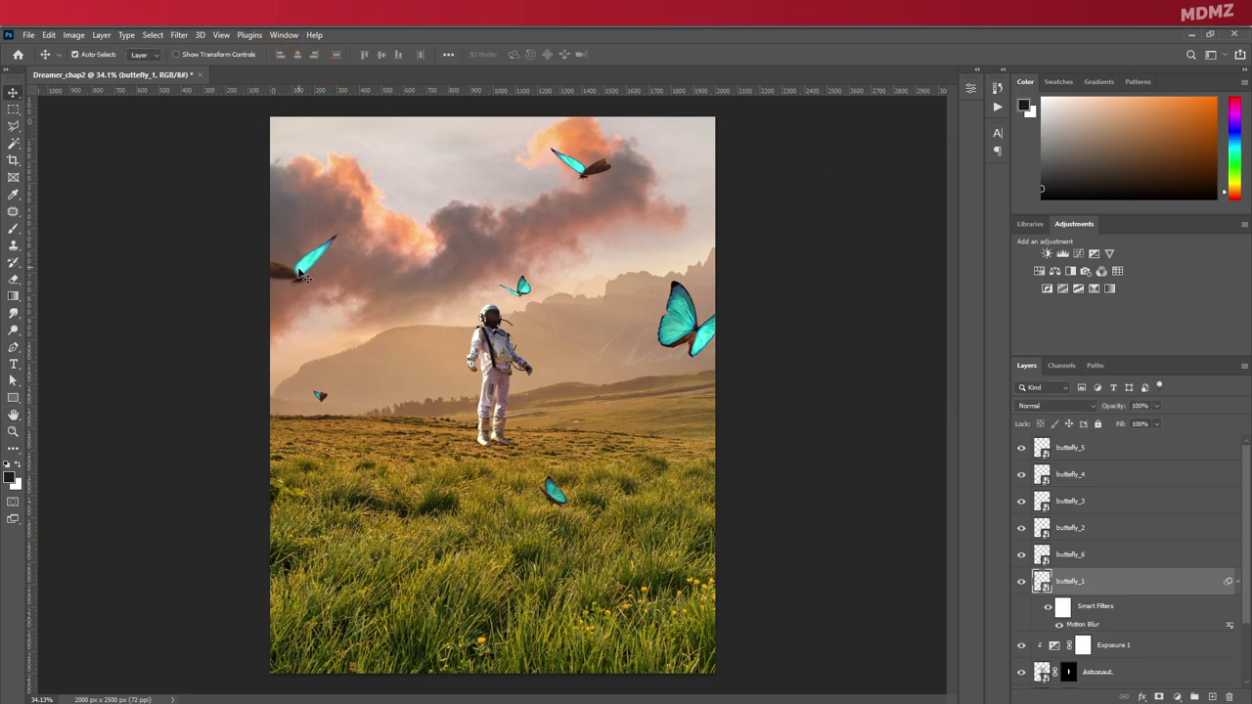
Add a Gaussian Blur smart filter to buttefly_1 on top of its motion blur.
click(249, 34)
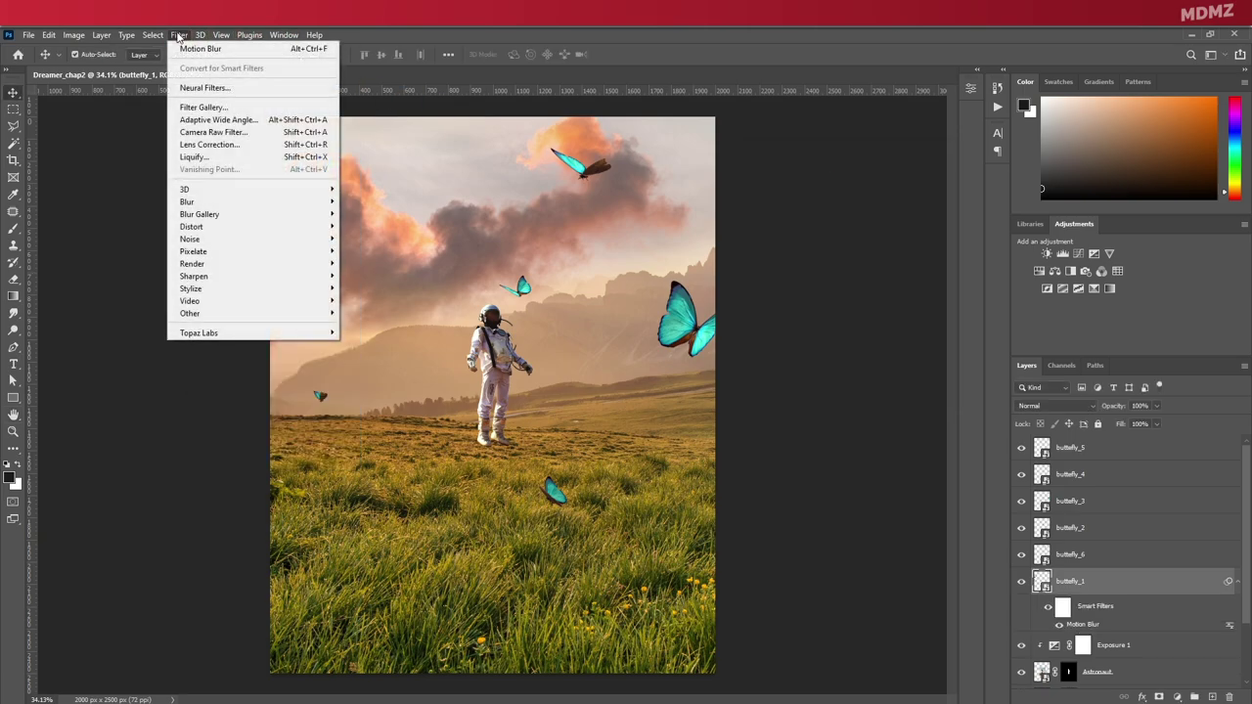
mouse_move(216, 202)
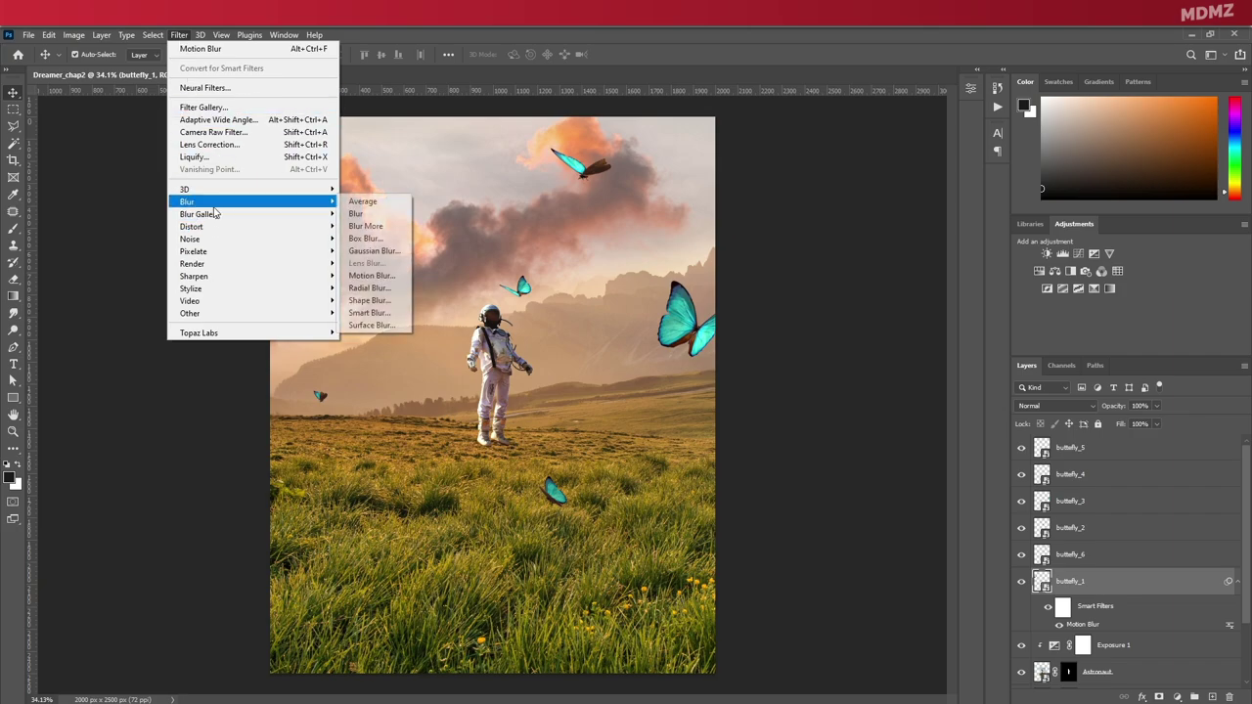
click(362, 251)
drag(771, 358, 792, 361)
click(927, 181)
Apply a Motion Blur to the large butterfly, buttefly_3, with a -35° angle and a 20-pixel distance.
click(685, 325)
click(179, 34)
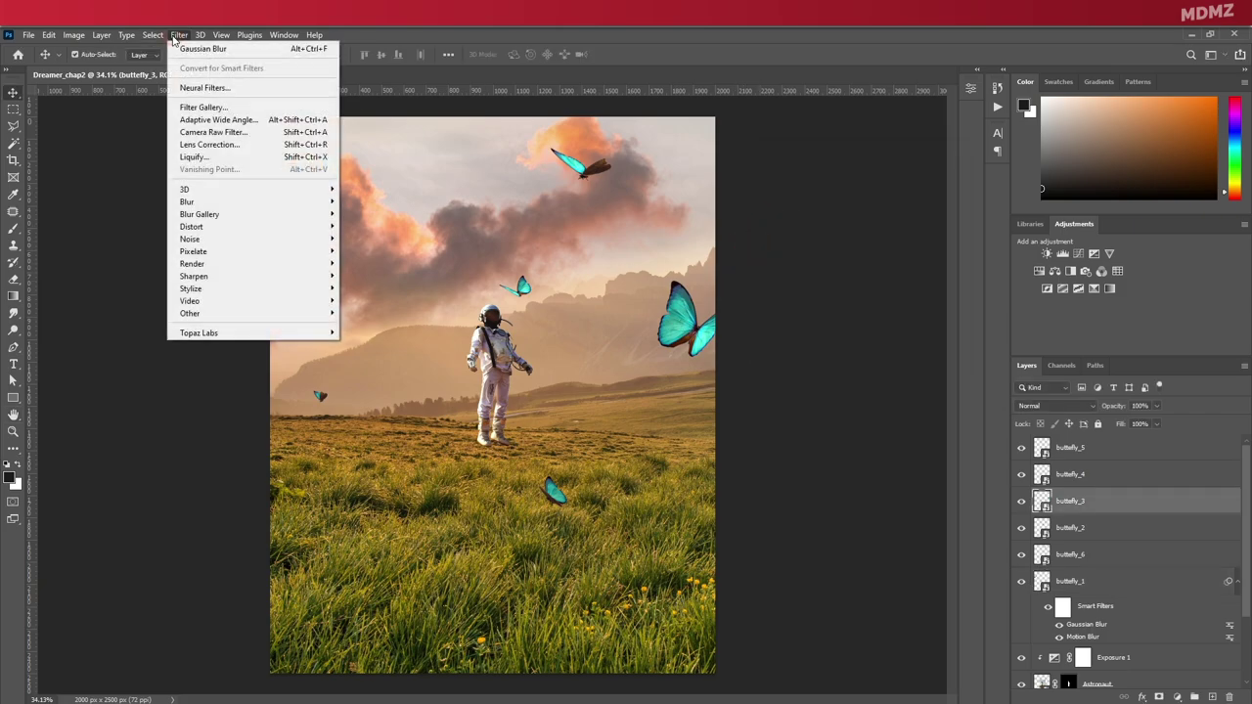
mouse_move(247, 202)
click(386, 277)
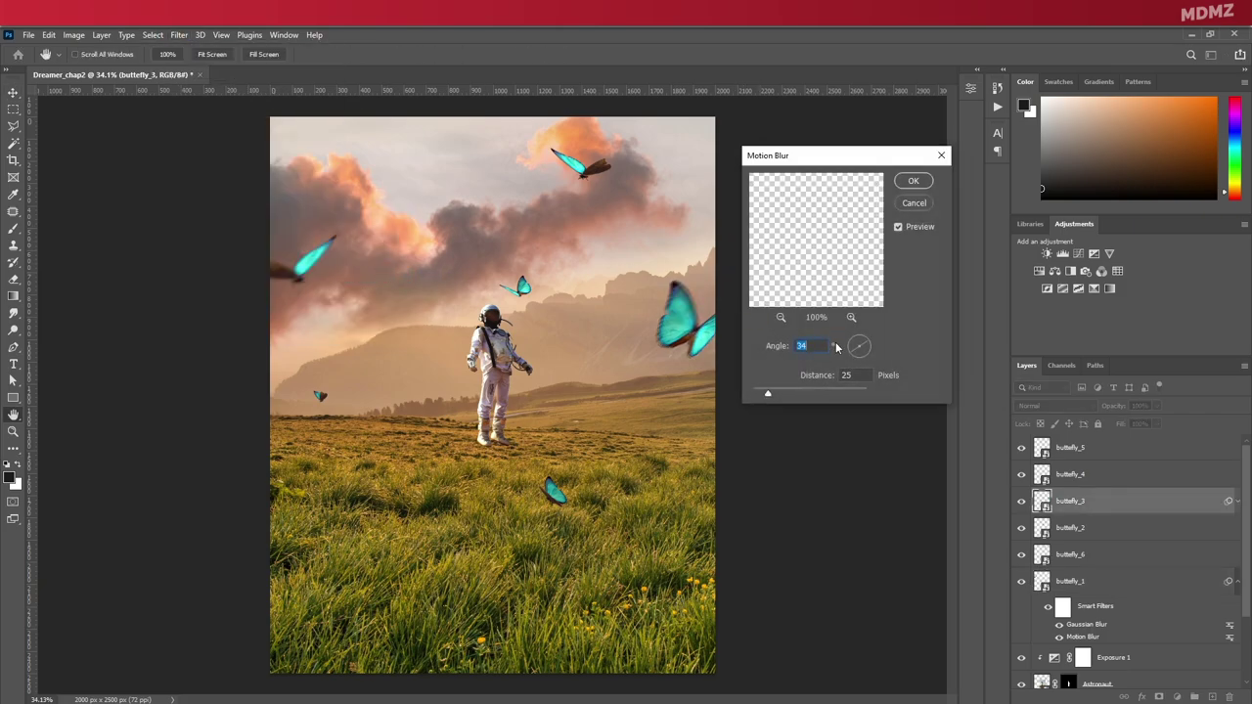
drag(768, 393, 766, 396)
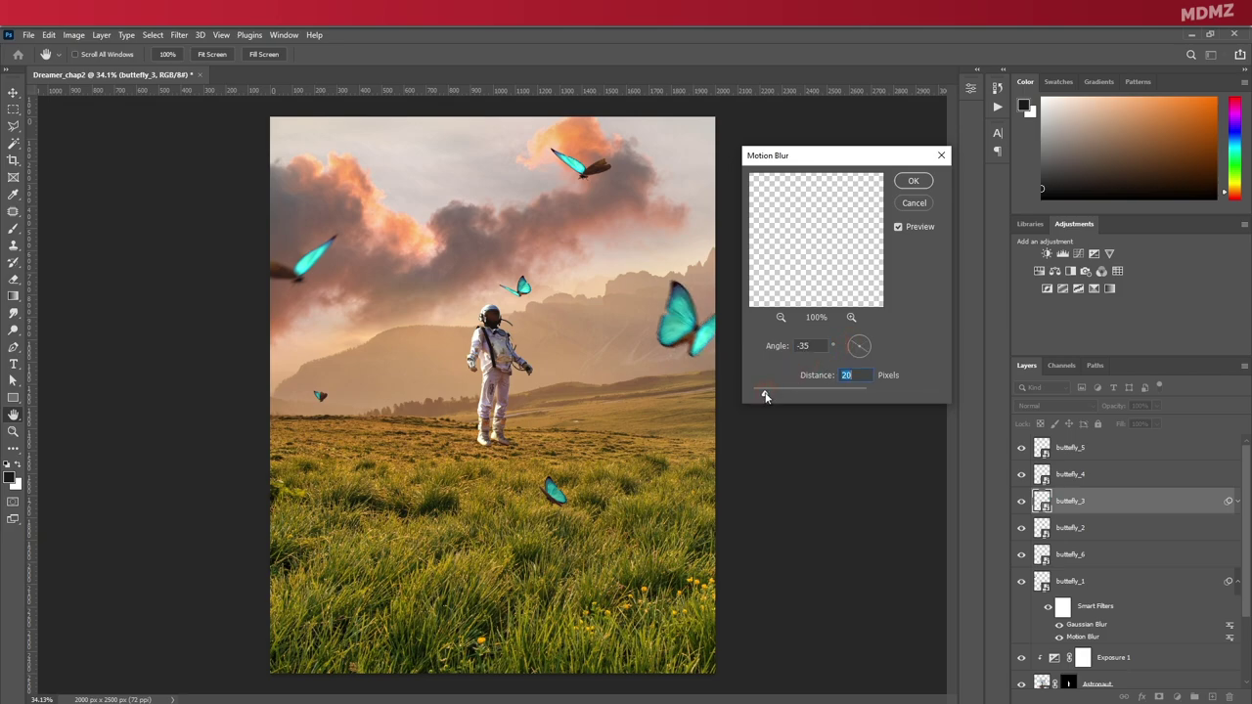
click(909, 183)
Add a Gaussian Blur with a radius of about 3.9 pixels to buttefly_3.
click(179, 35)
mouse_move(249, 201)
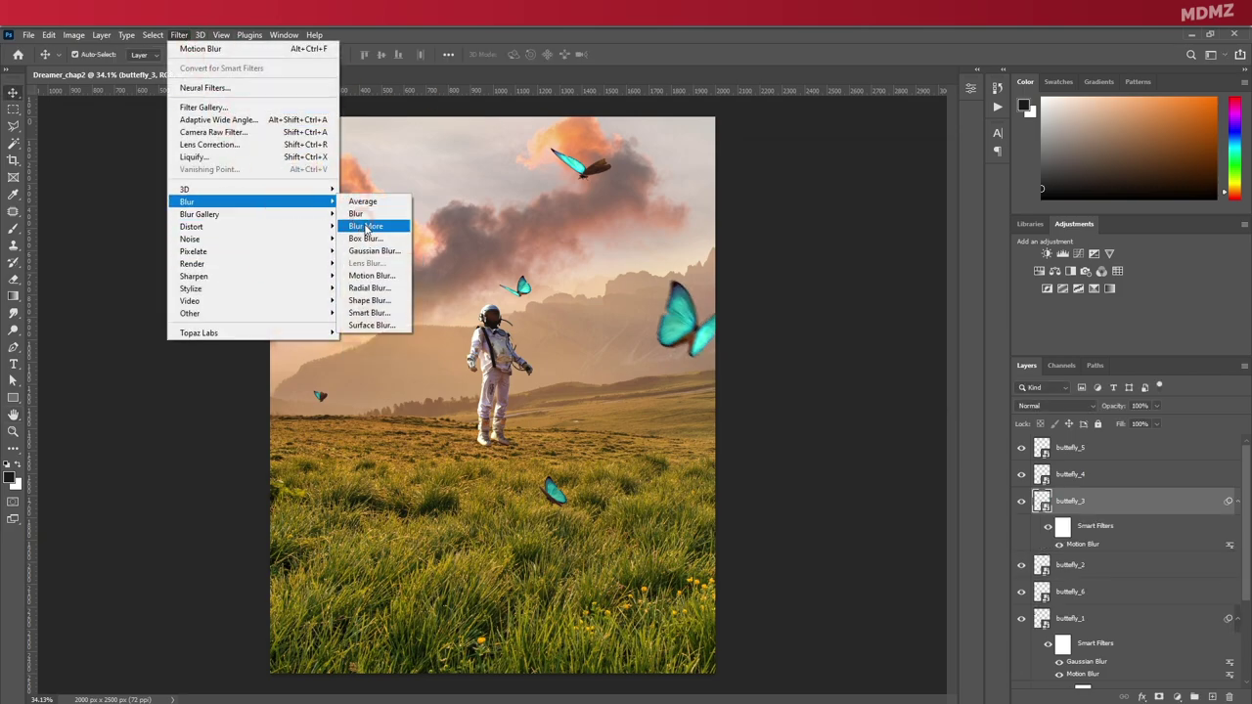
click(373, 250)
drag(783, 360, 788, 361)
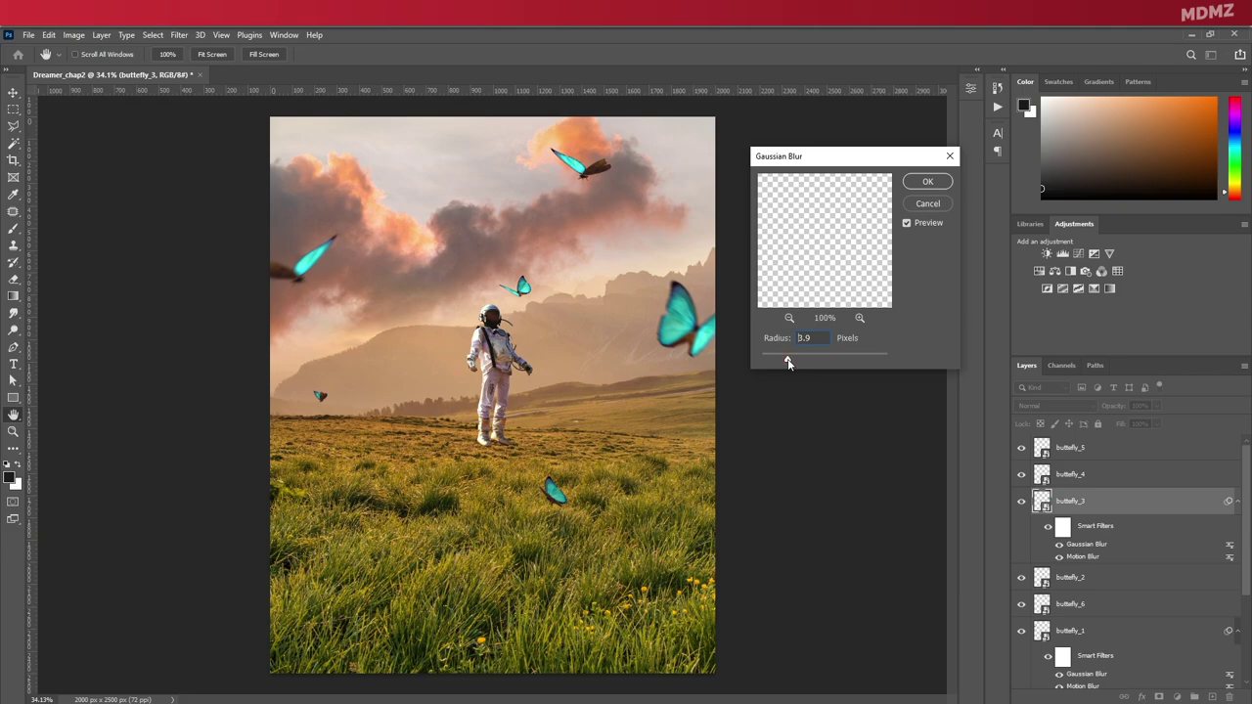
click(923, 183)
Apply a Motion Blur to buttefly_6 at the orange cloud, adjusting the angle and keeping a 20-pixel distance.
click(583, 173)
click(179, 34)
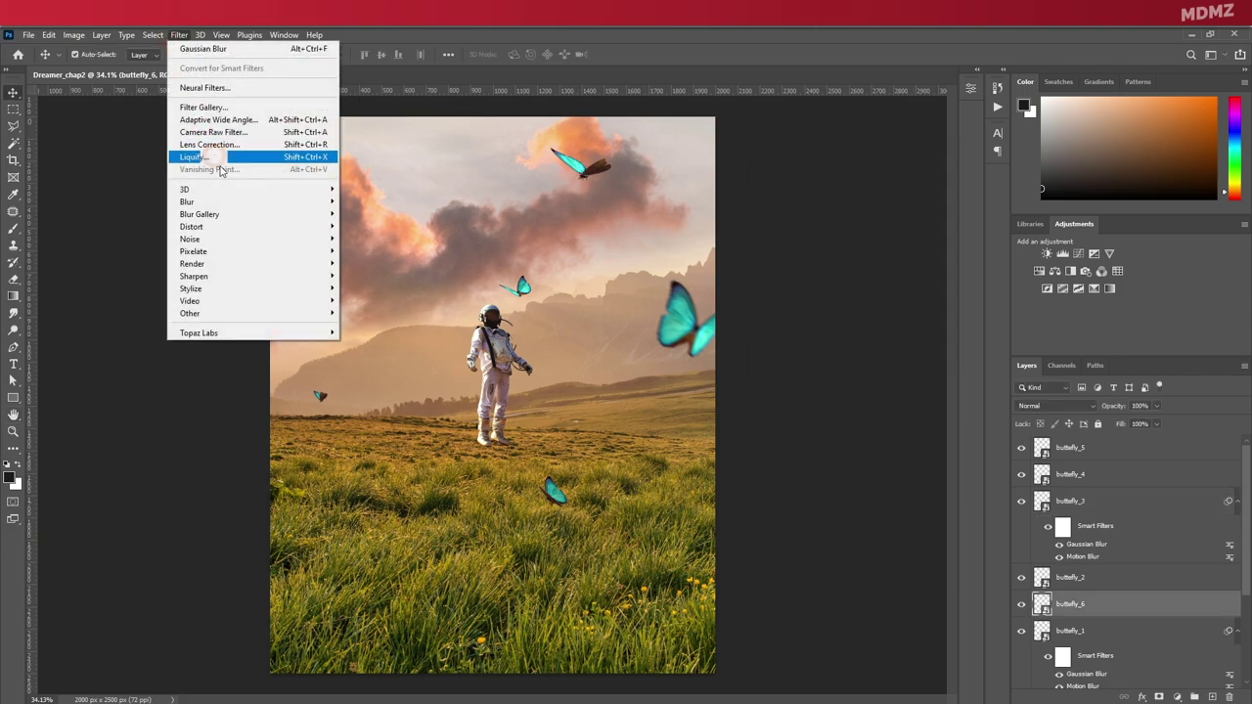
mouse_move(247, 203)
click(381, 275)
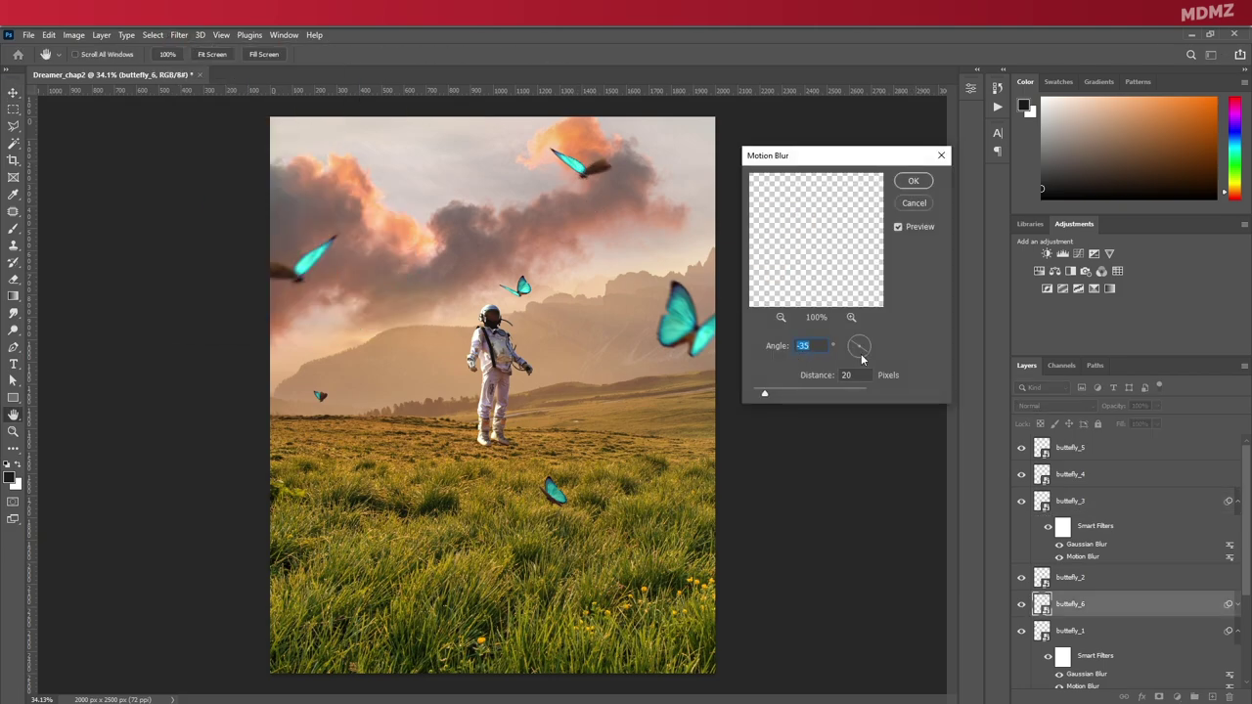
drag(862, 359, 865, 345)
click(910, 182)
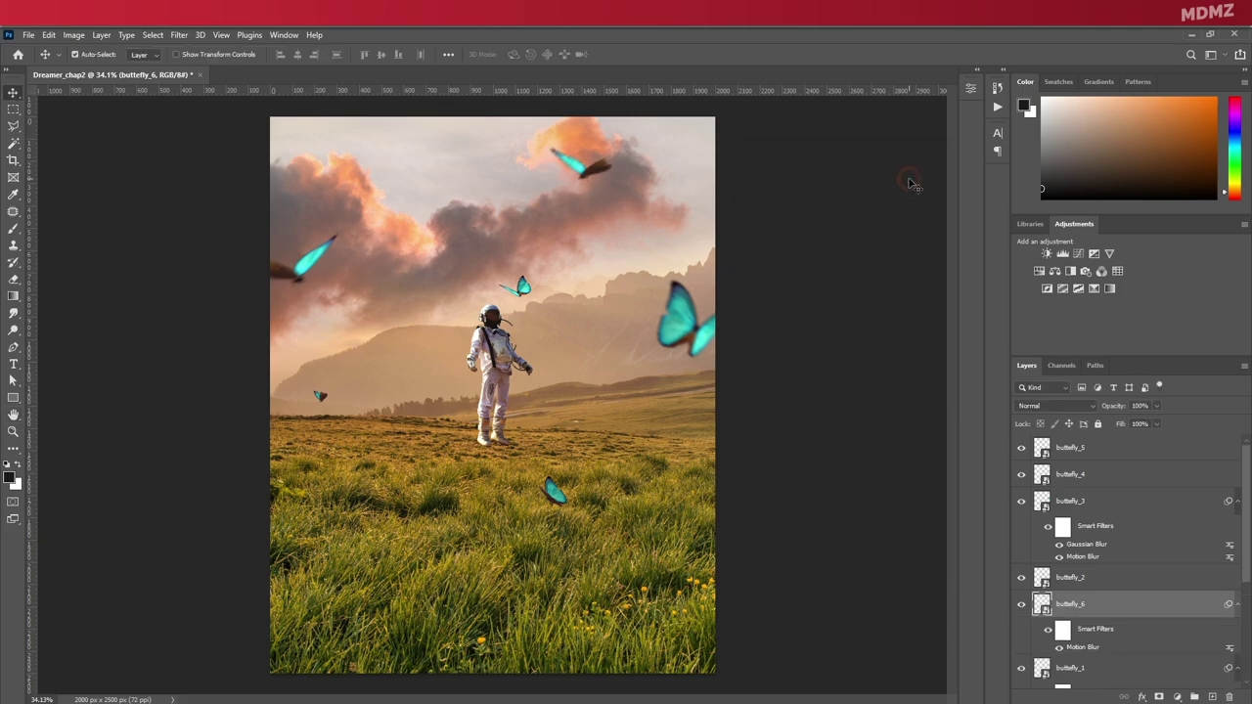
Apply a Motion Blur with a reduced distance to buttefly_5 over the grass.
click(577, 494)
click(179, 35)
mouse_move(246, 203)
click(382, 275)
drag(765, 399, 760, 397)
click(910, 182)
Apply a Motion Blur to the buttefly_4 layer with the previously used filter settings.
click(523, 286)
click(179, 35)
mouse_move(236, 202)
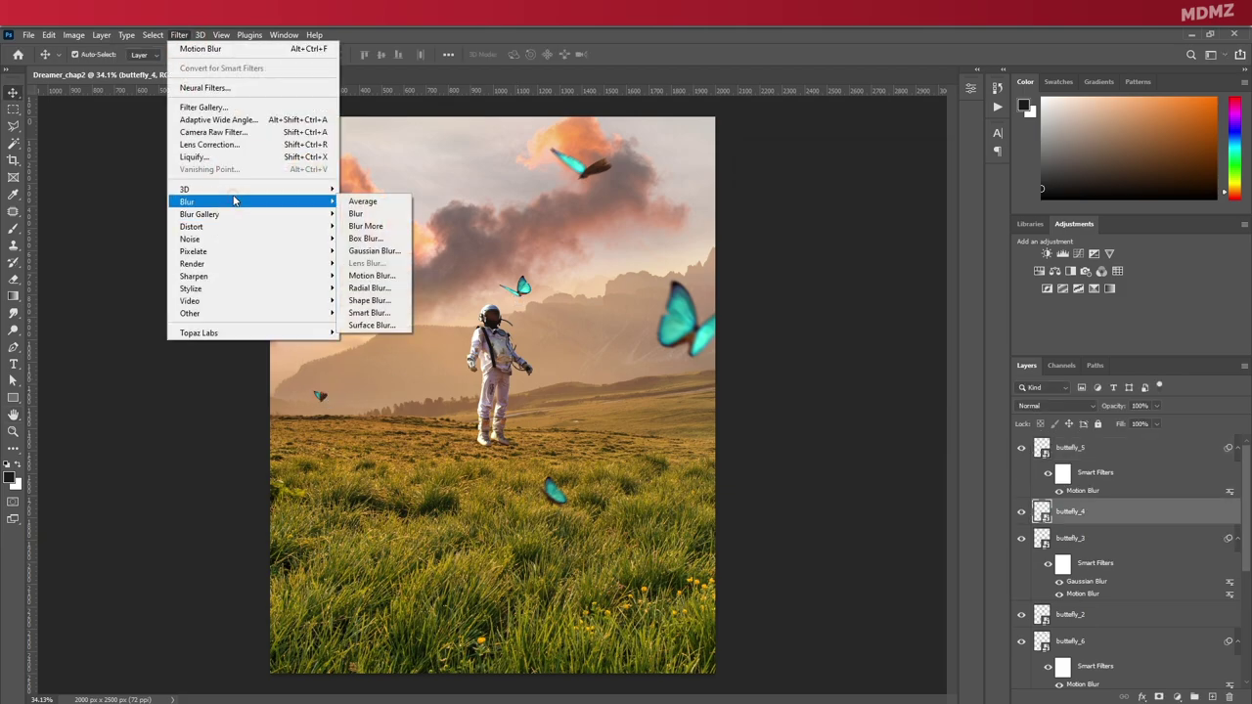
click(379, 277)
click(911, 182)
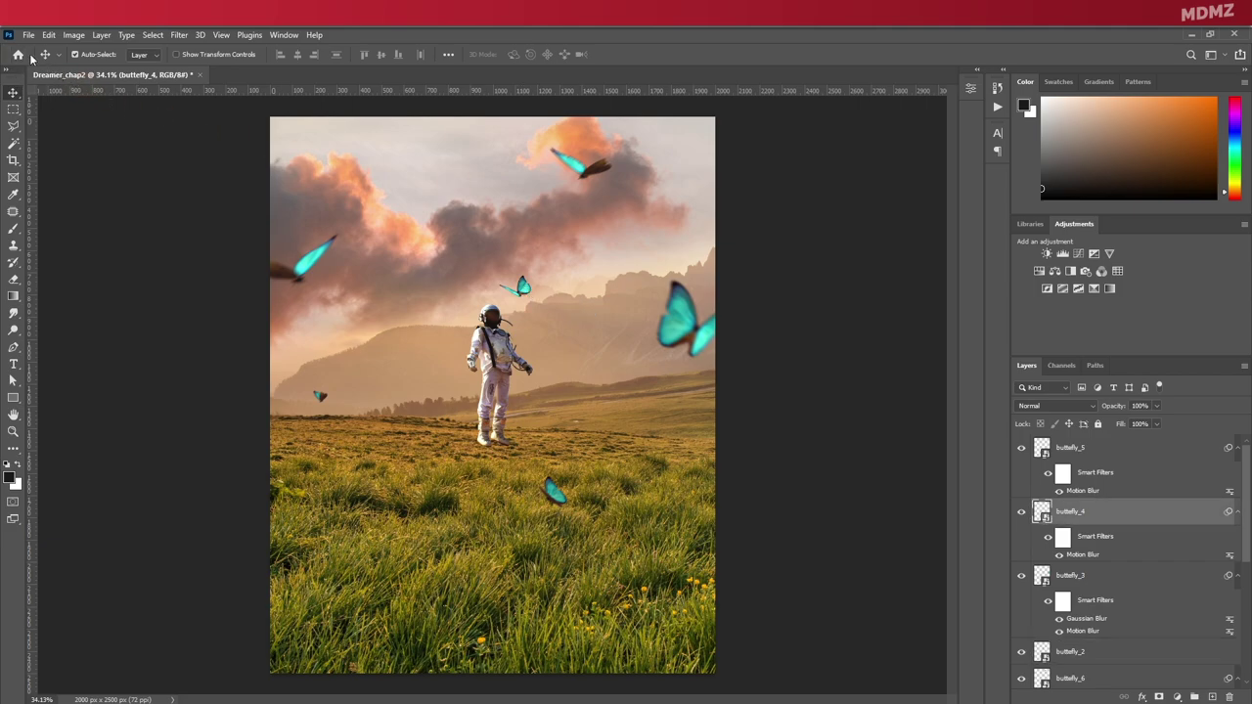
Scale buttefly_2 above the astronaut's helmet down to about 49.5% with Free Transform.
click(528, 296)
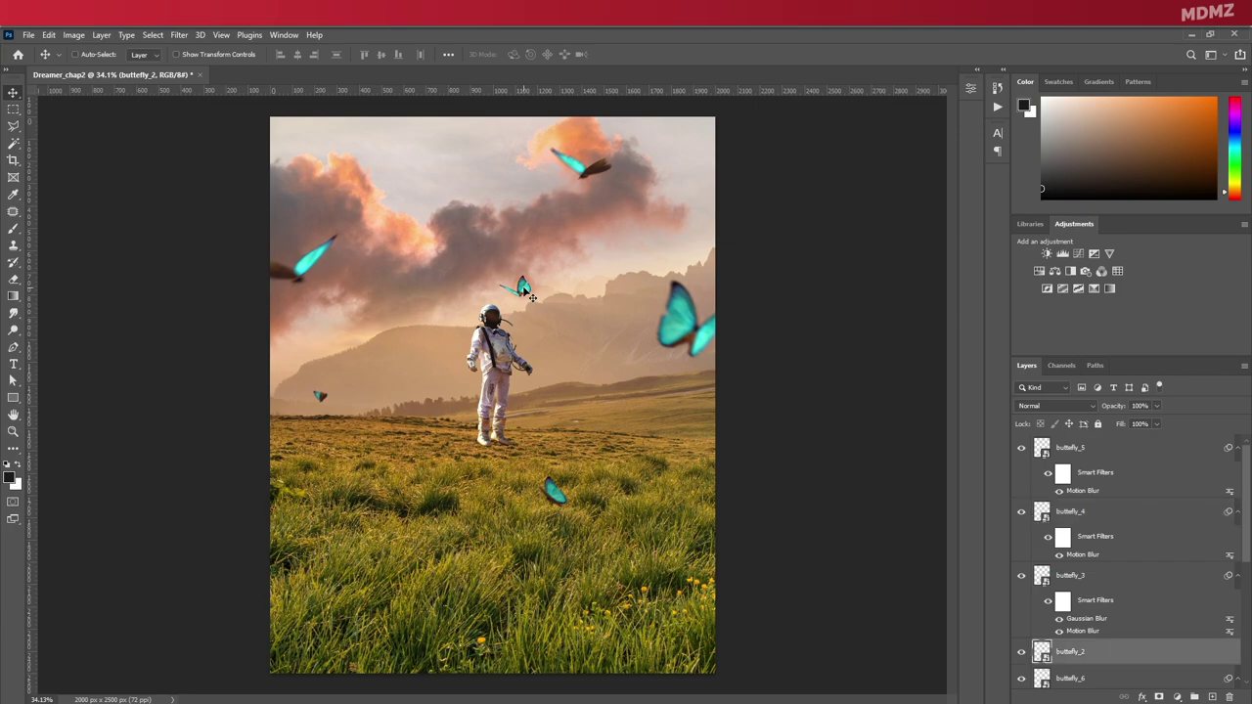
key(ctrl+t)
drag(537, 268, 521, 277)
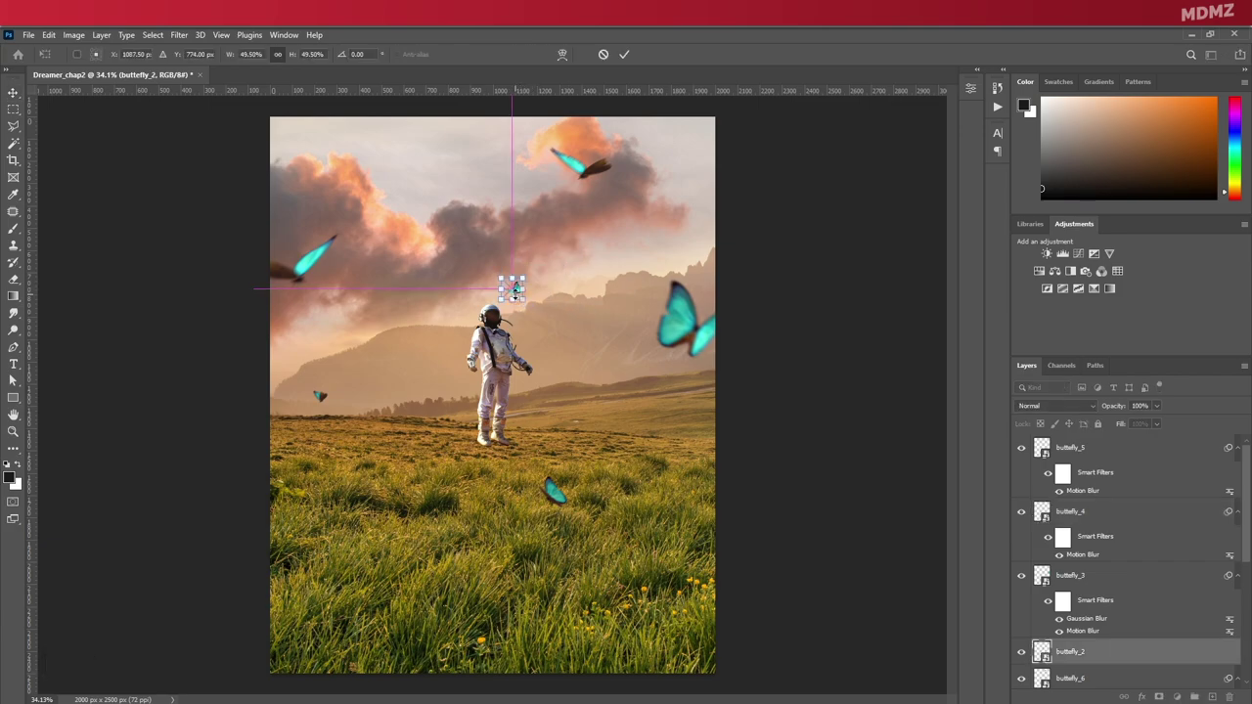
click(624, 54)
Create a new layer between the clouds and Astronaut layers and name it Astronaut shadow.
scroll(533, 313, up, 6)
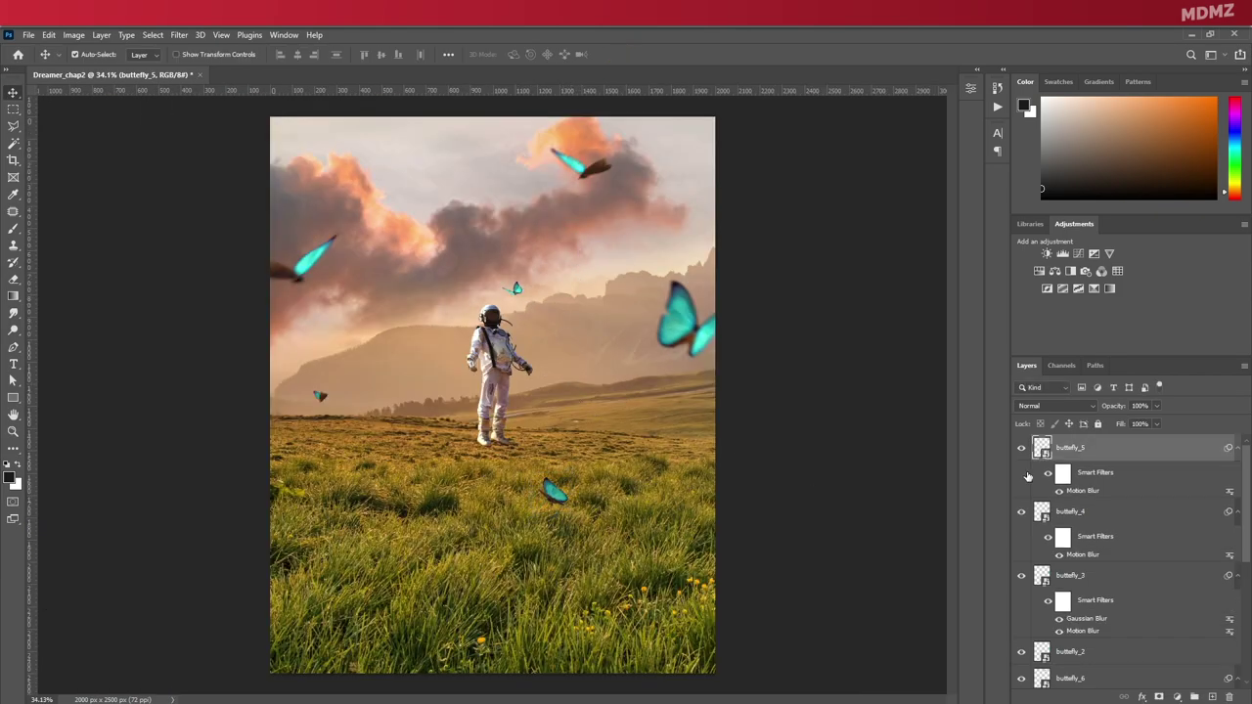
scroll(1154, 492, down, 5)
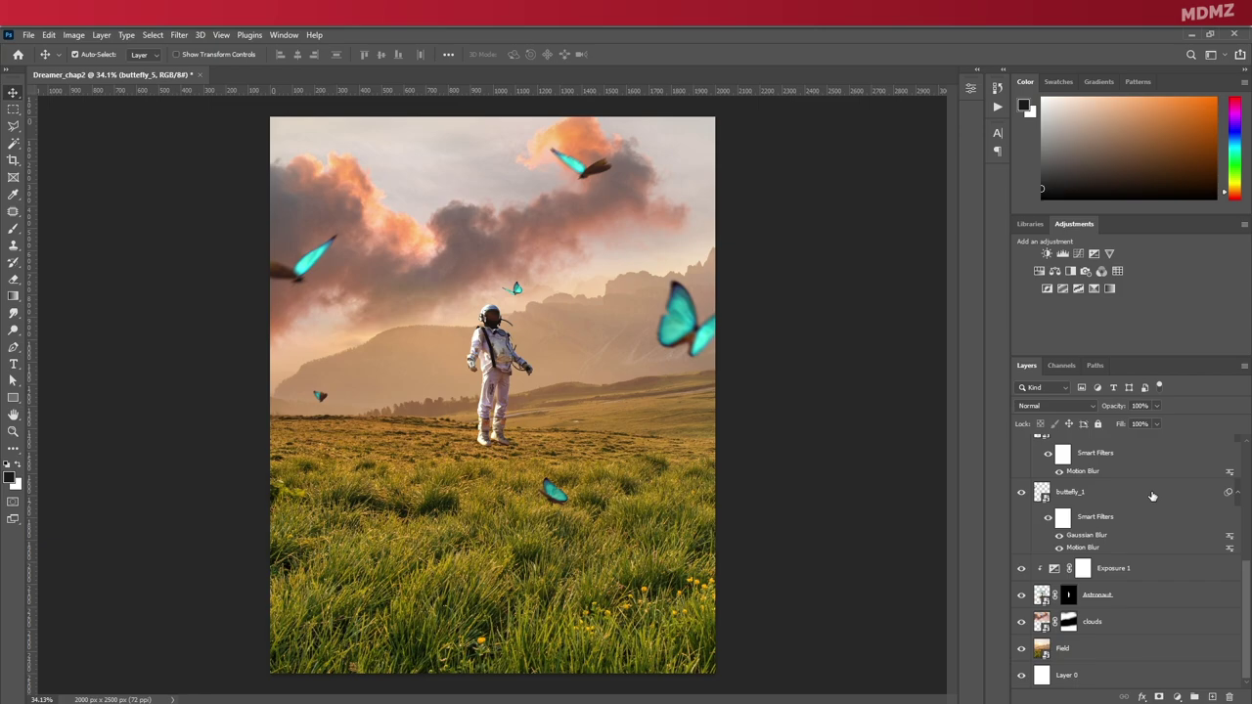
click(1114, 598)
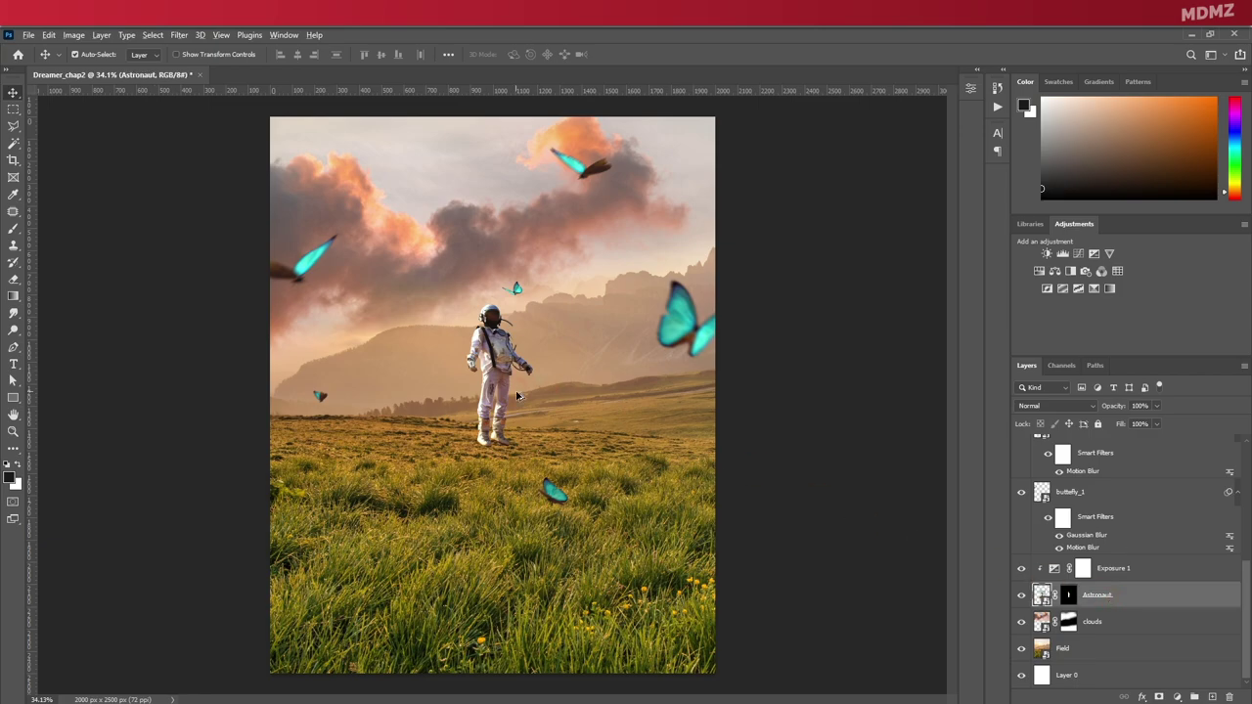
scroll(520, 397, up, 7)
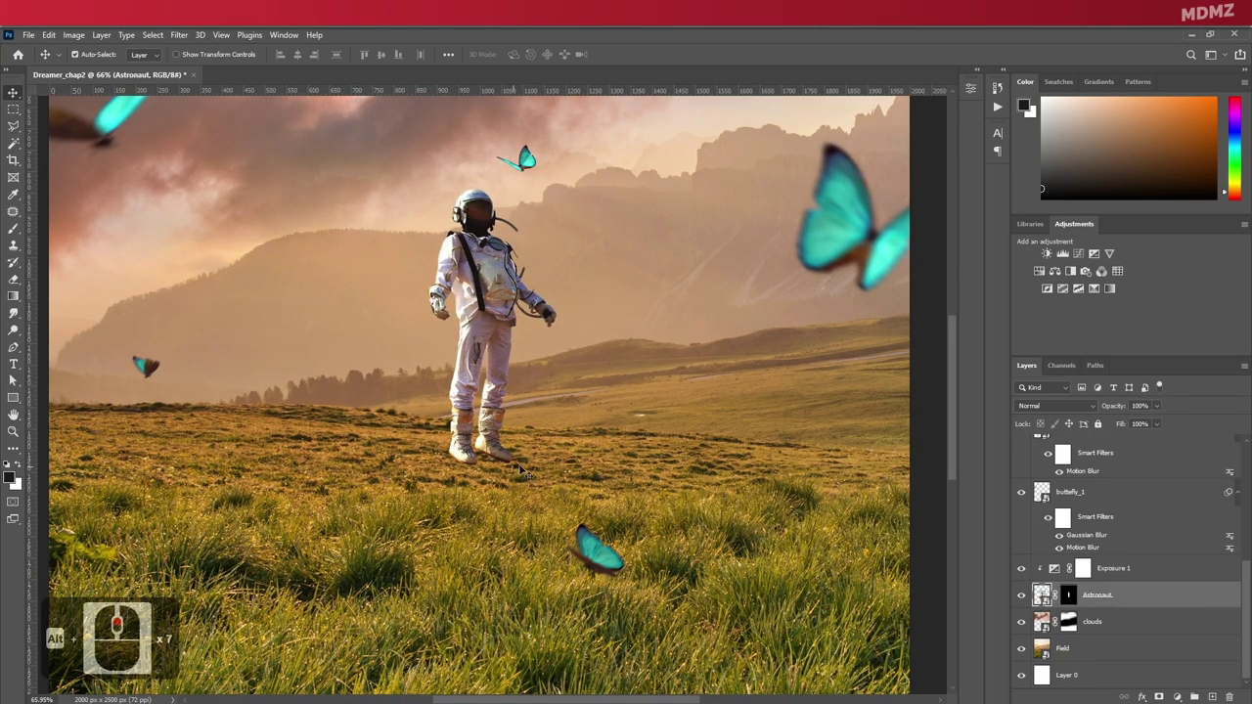
click(1103, 624)
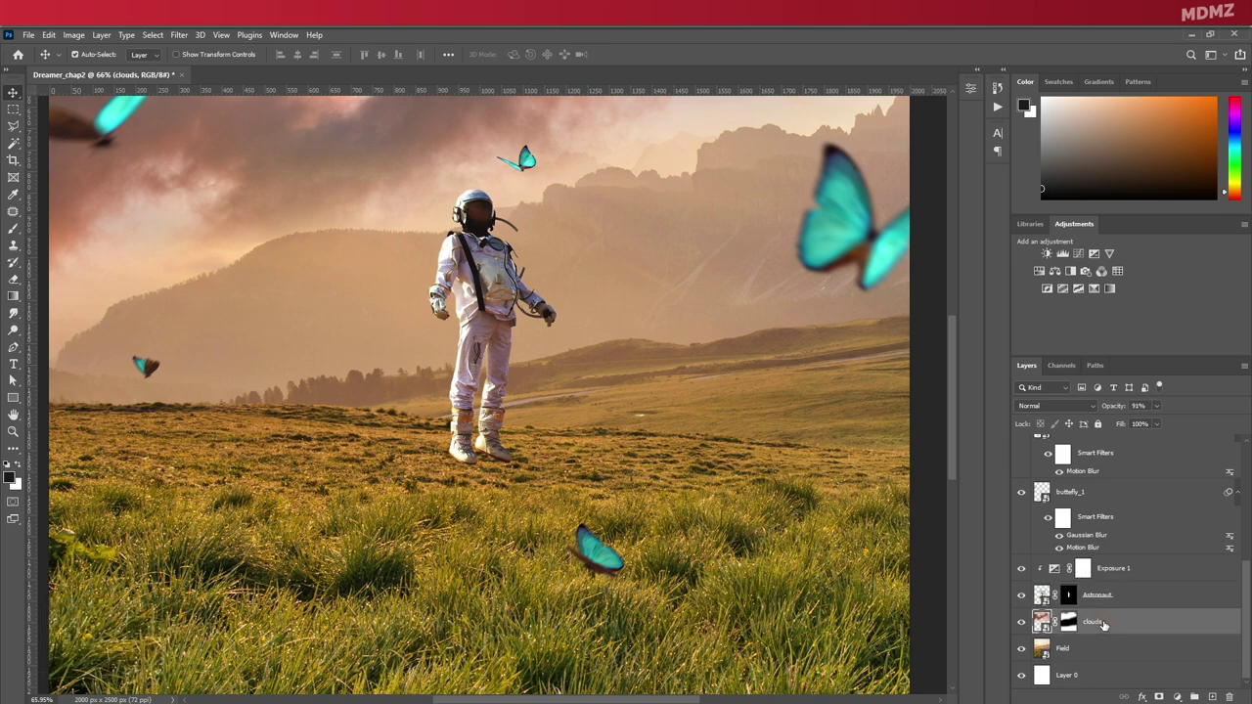
click(1213, 697)
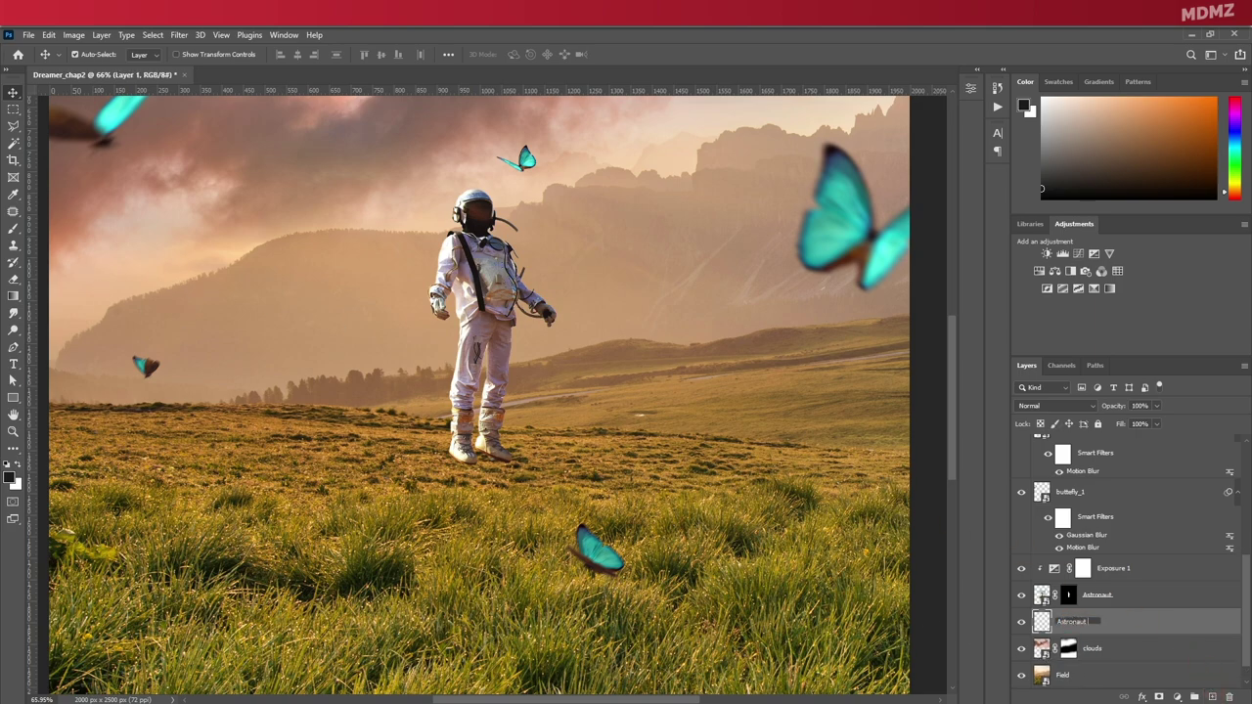
key(Return)
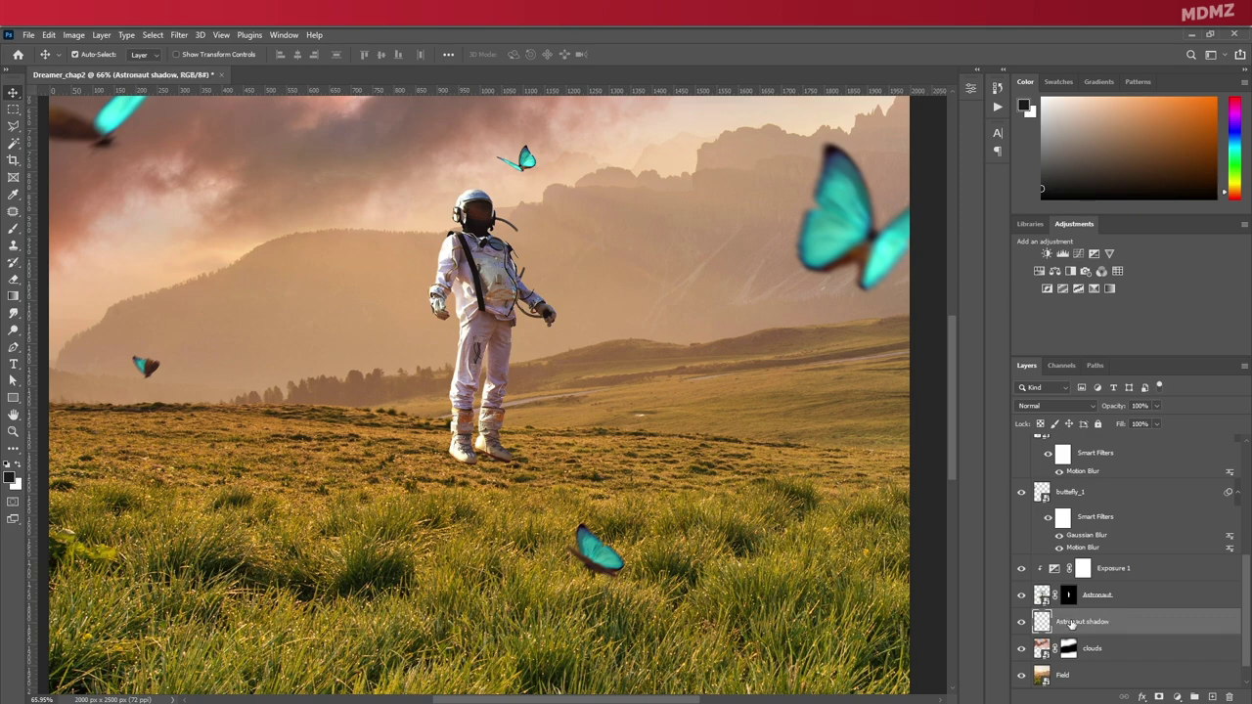
Set the Brush tool to 56% opacity and 52 px size, with 1a1a1a as the foreground color.
click(14, 228)
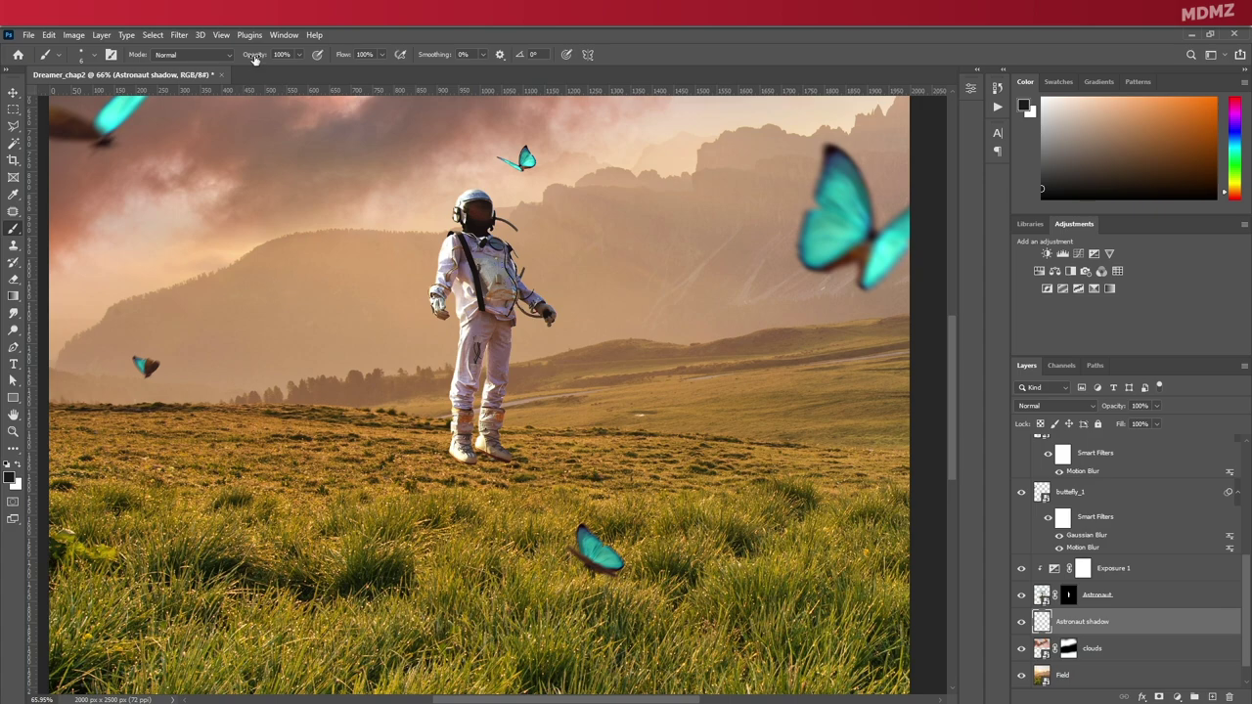
drag(254, 59, 227, 58)
alt+right_click(462, 460)
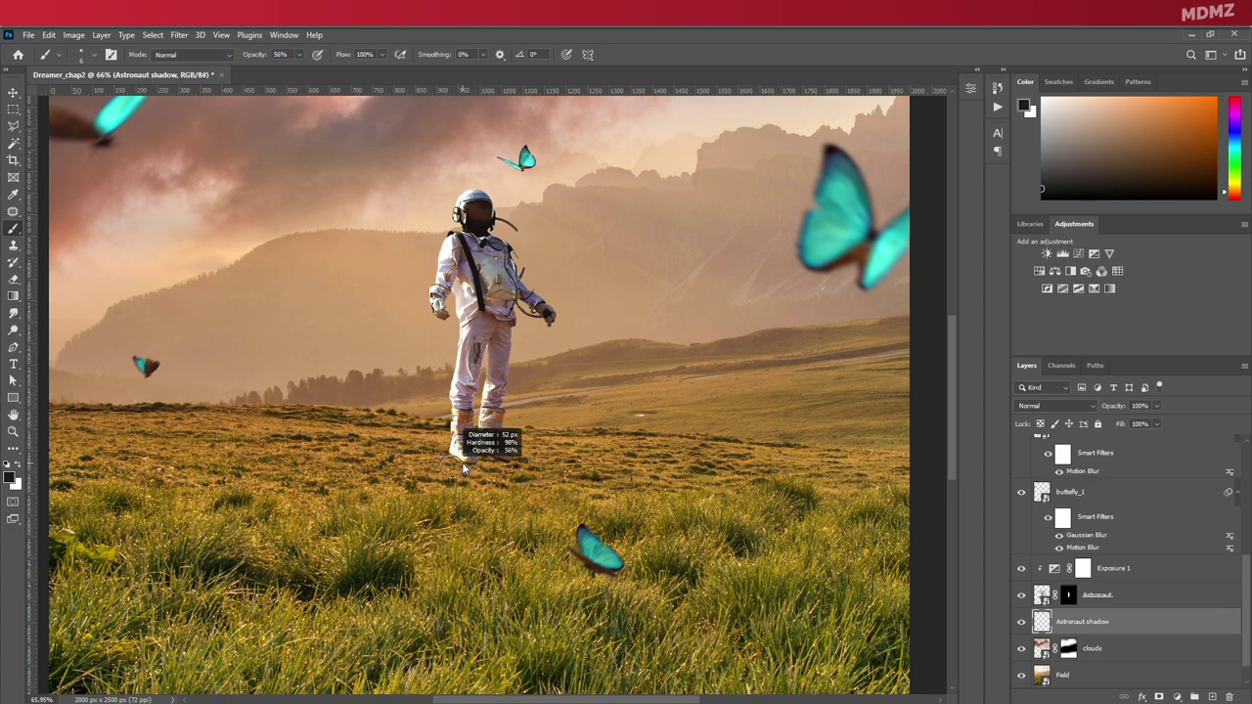
click(9, 476)
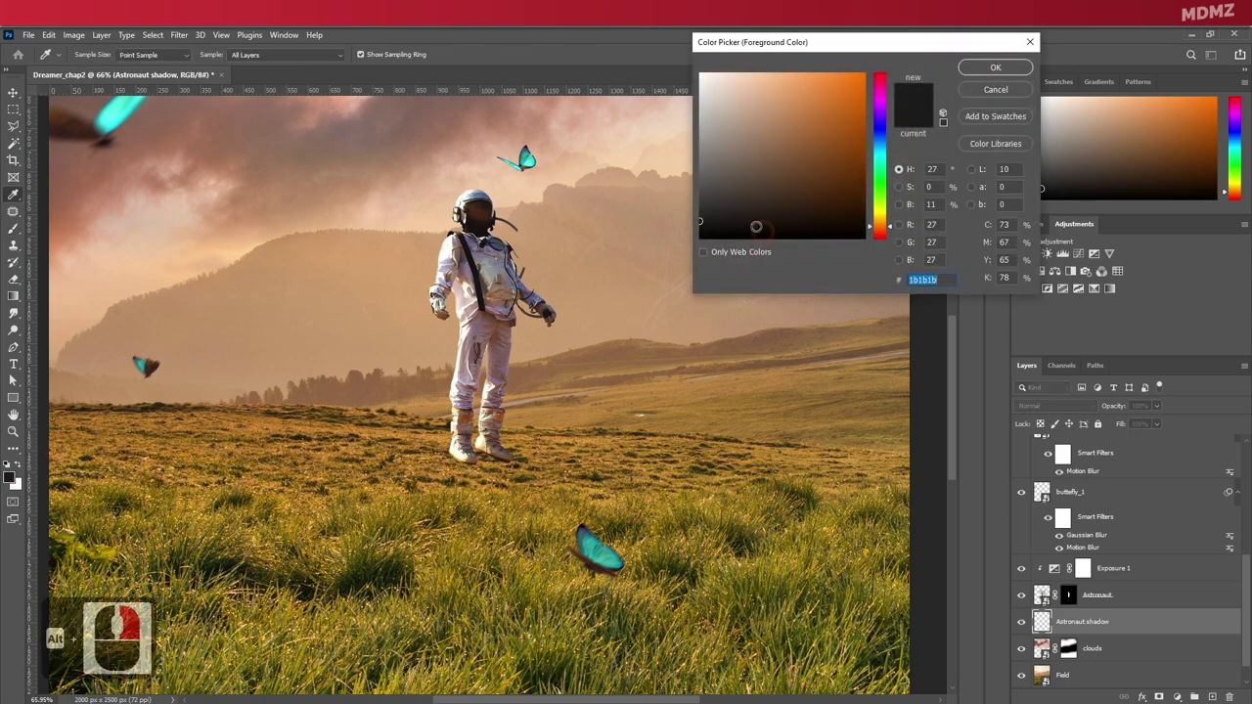
text(191919)
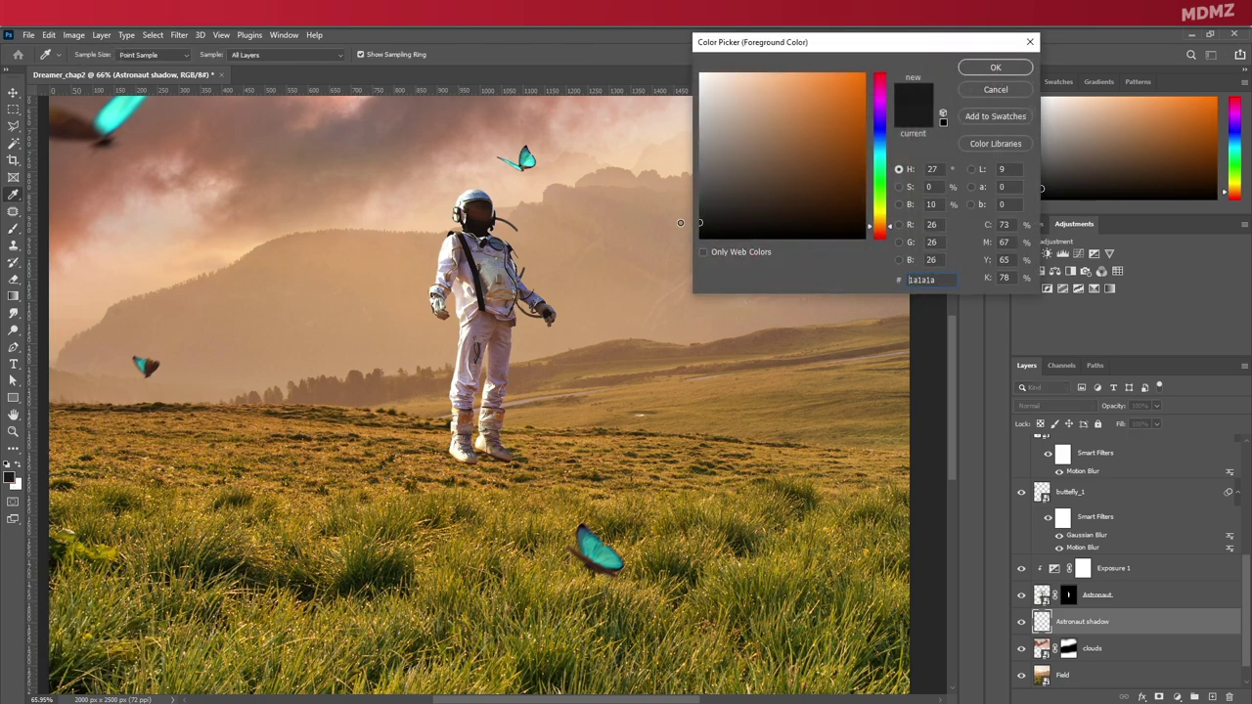
click(992, 67)
Soften the brush to about 4% hardness and paint a small dark shadow on the ground beneath the astronaut's feet.
alt+right_click(494, 474)
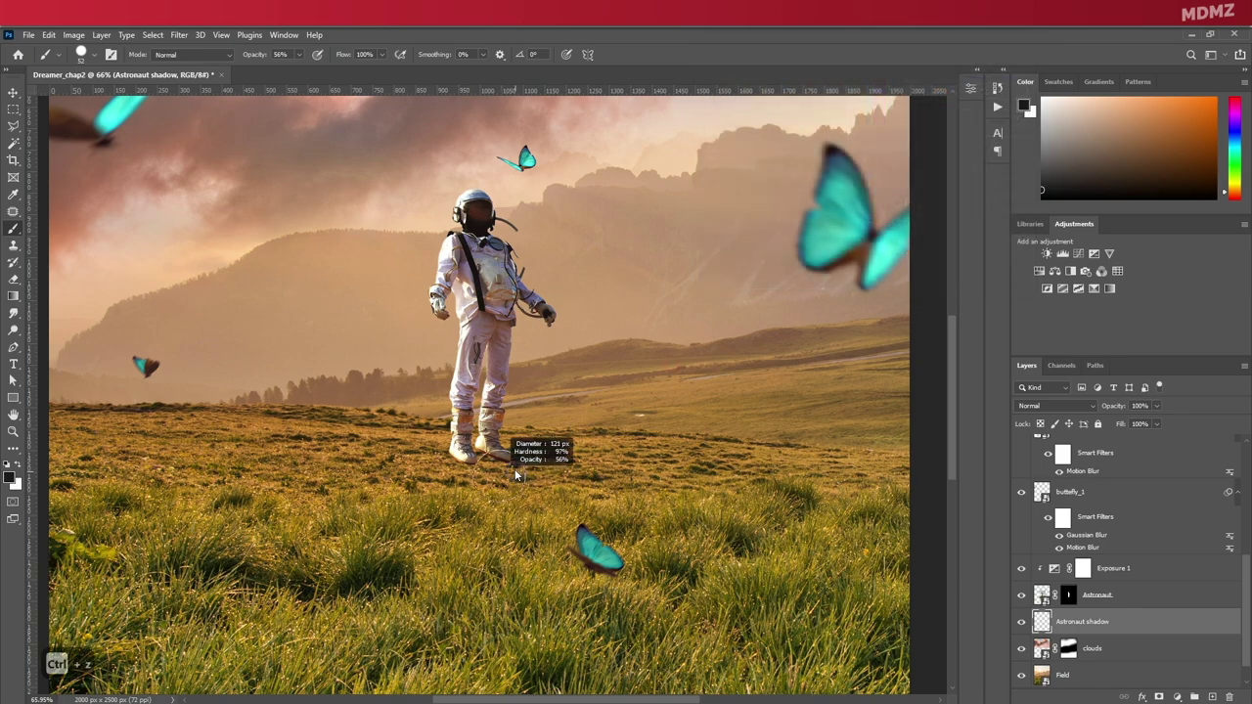
drag(511, 343, 509, 268)
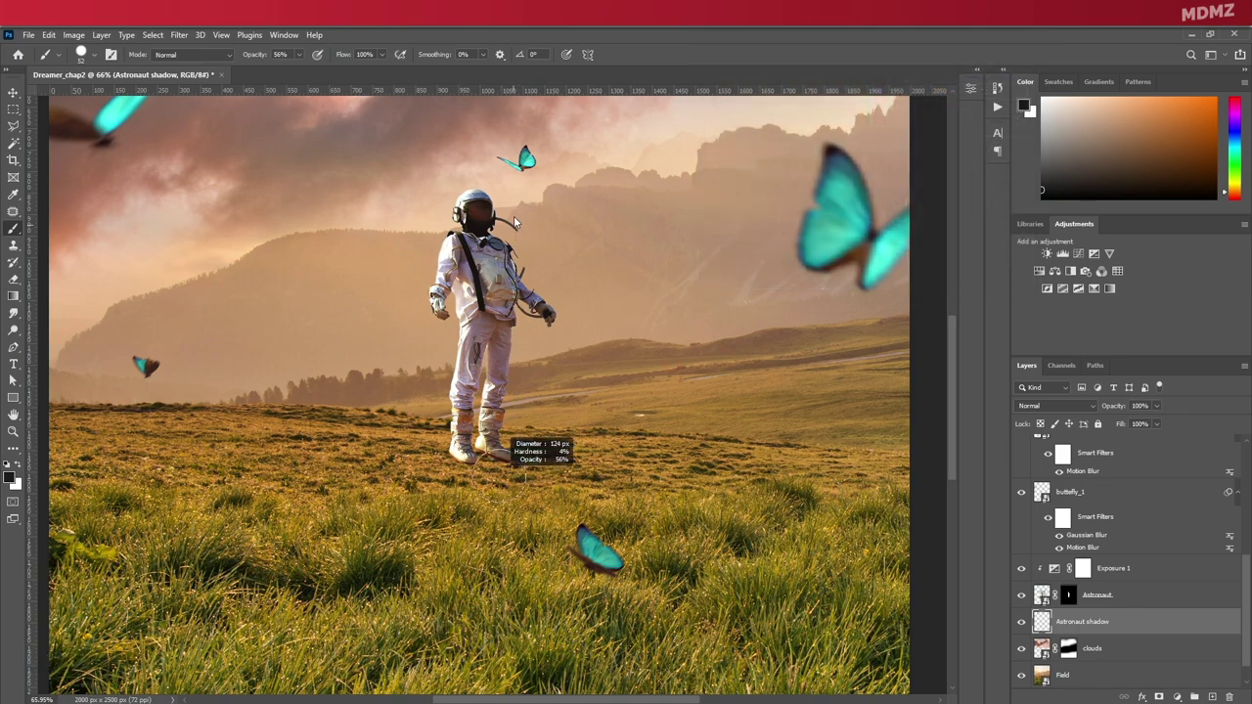
drag(515, 221, 504, 214)
mouse_move(457, 480)
mouse_down()
mouse_move(504, 479)
mouse_move(438, 479)
mouse_move(522, 482)
mouse_up()
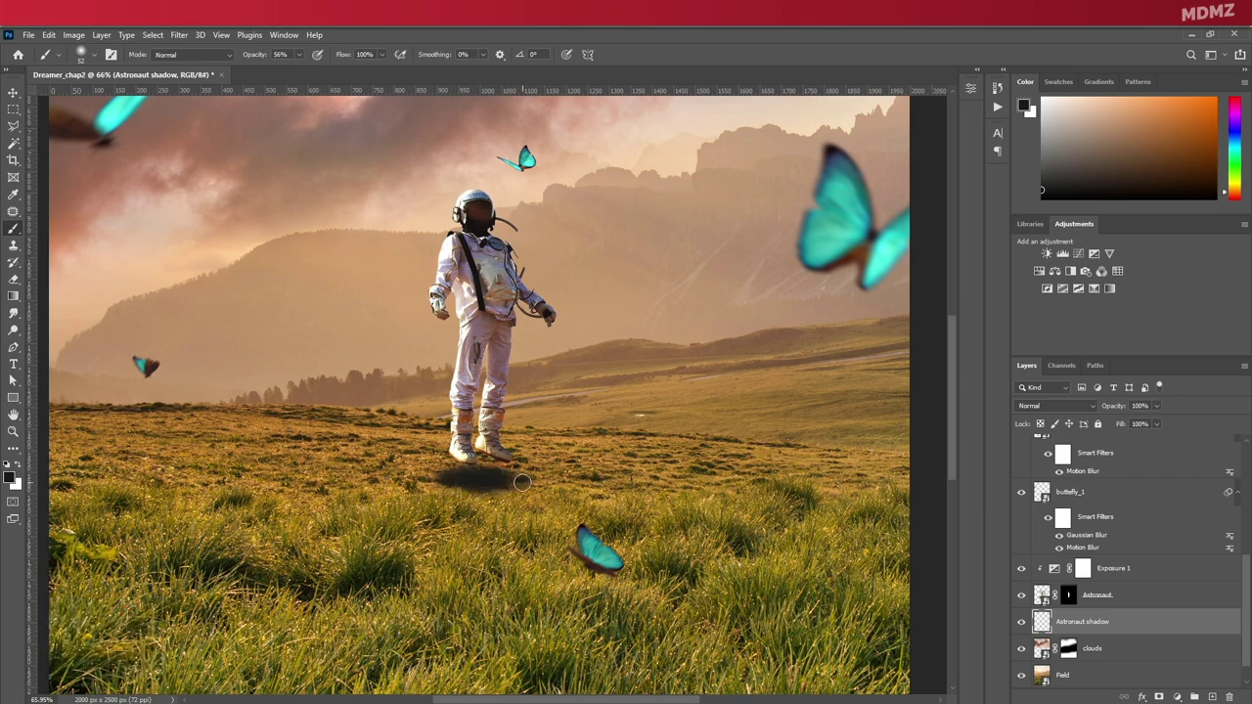
Move the painted shadow further below the astronaut's feet and set the Astronaut shadow layer's blend mode to Multiply.
click(13, 92)
alt+scroll(484, 515, down, 6)
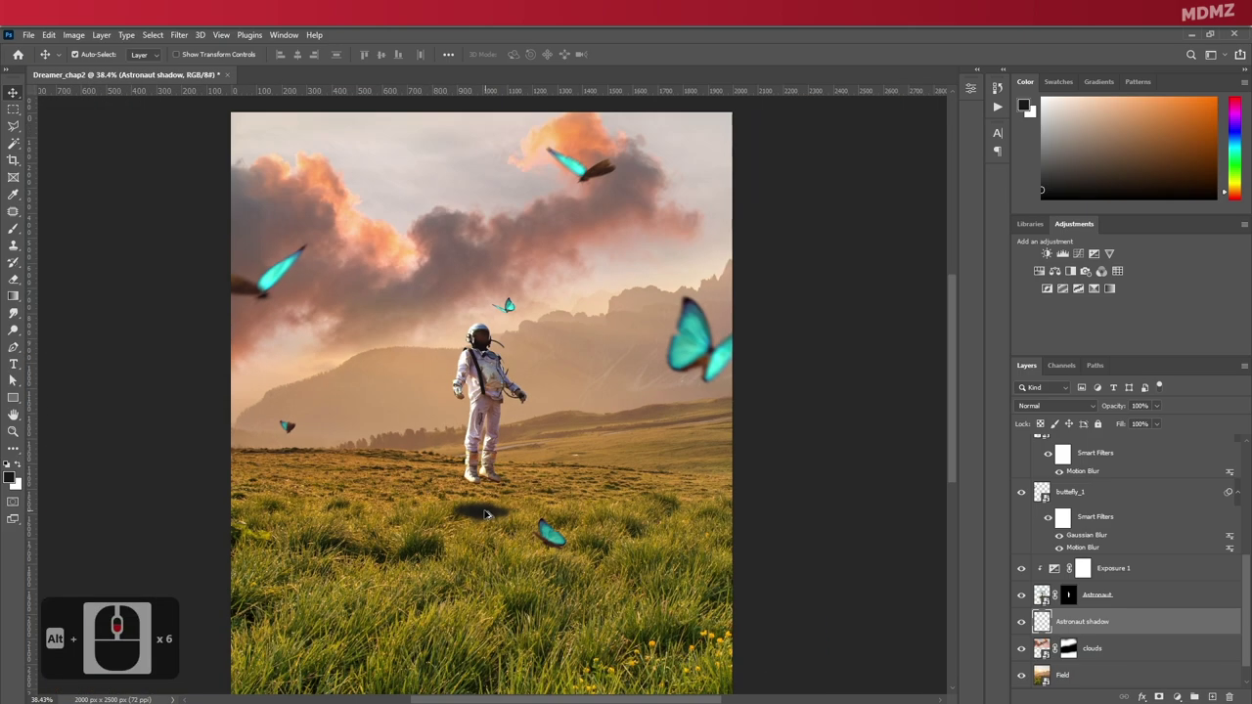
alt+scroll(460, 479, up, 7)
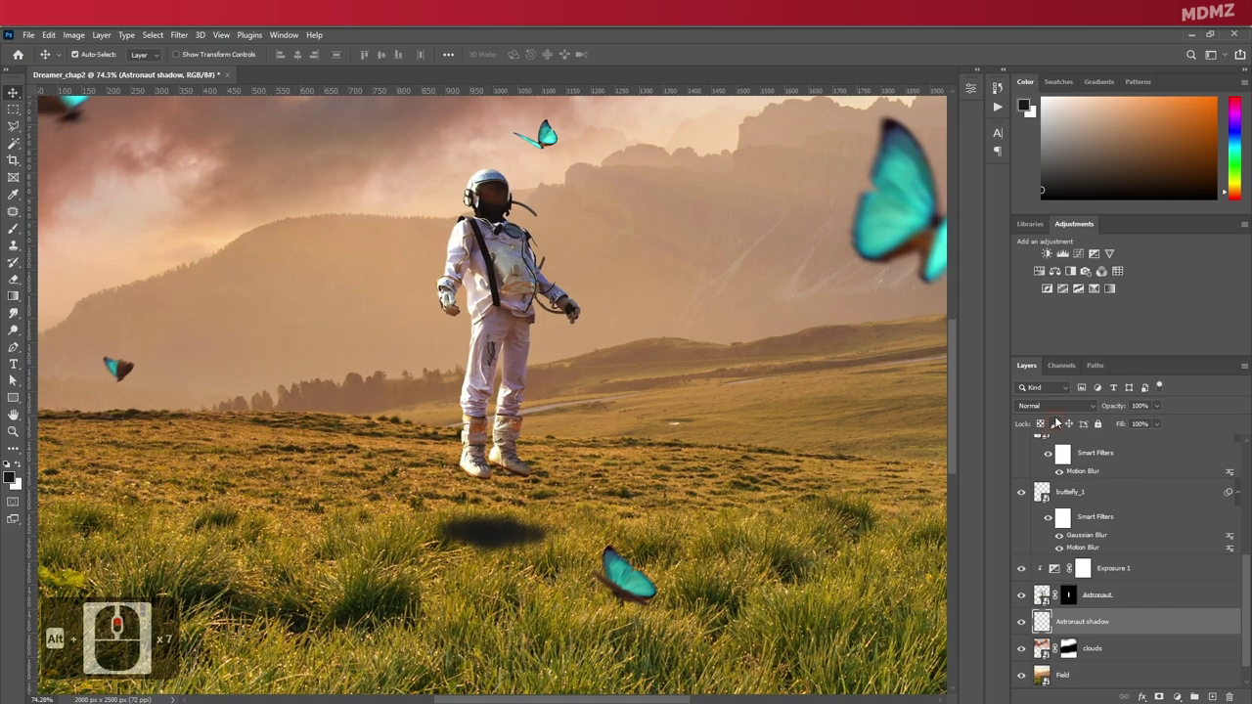
click(1059, 407)
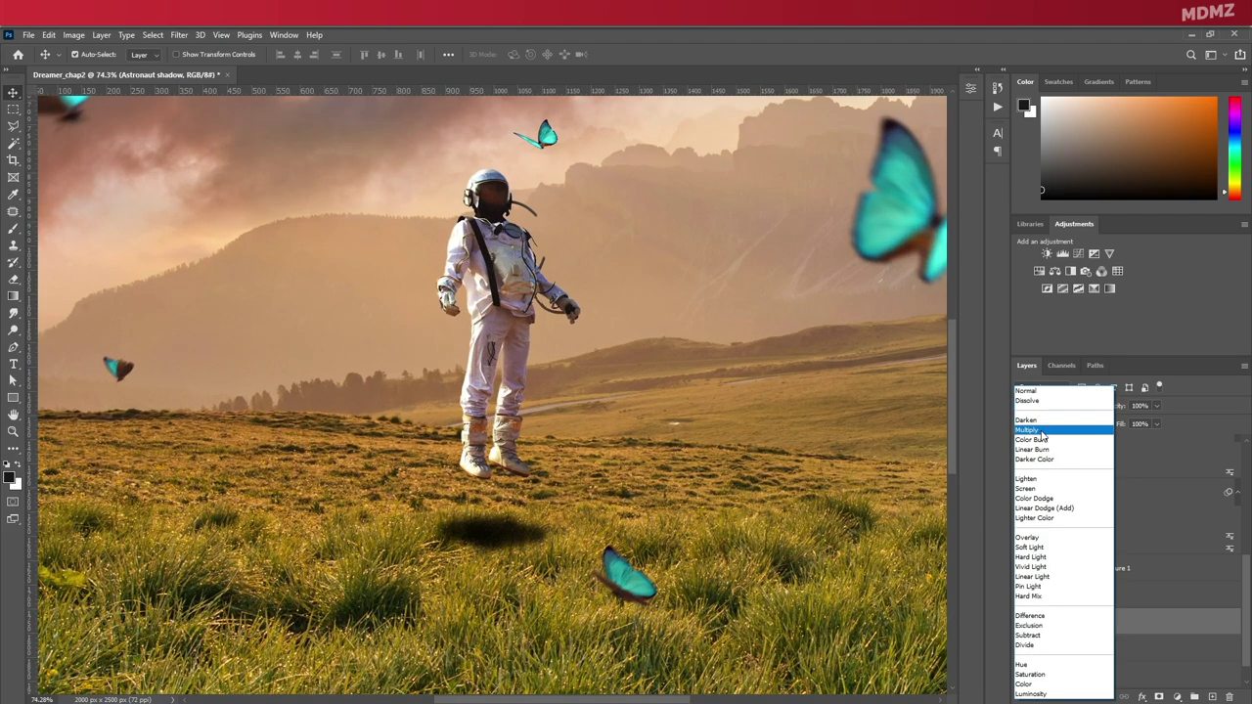
click(1043, 431)
Soften the astronaut's shadow with the Eraser at 32% opacity, 107 px diameter and 0% hardness.
click(14, 281)
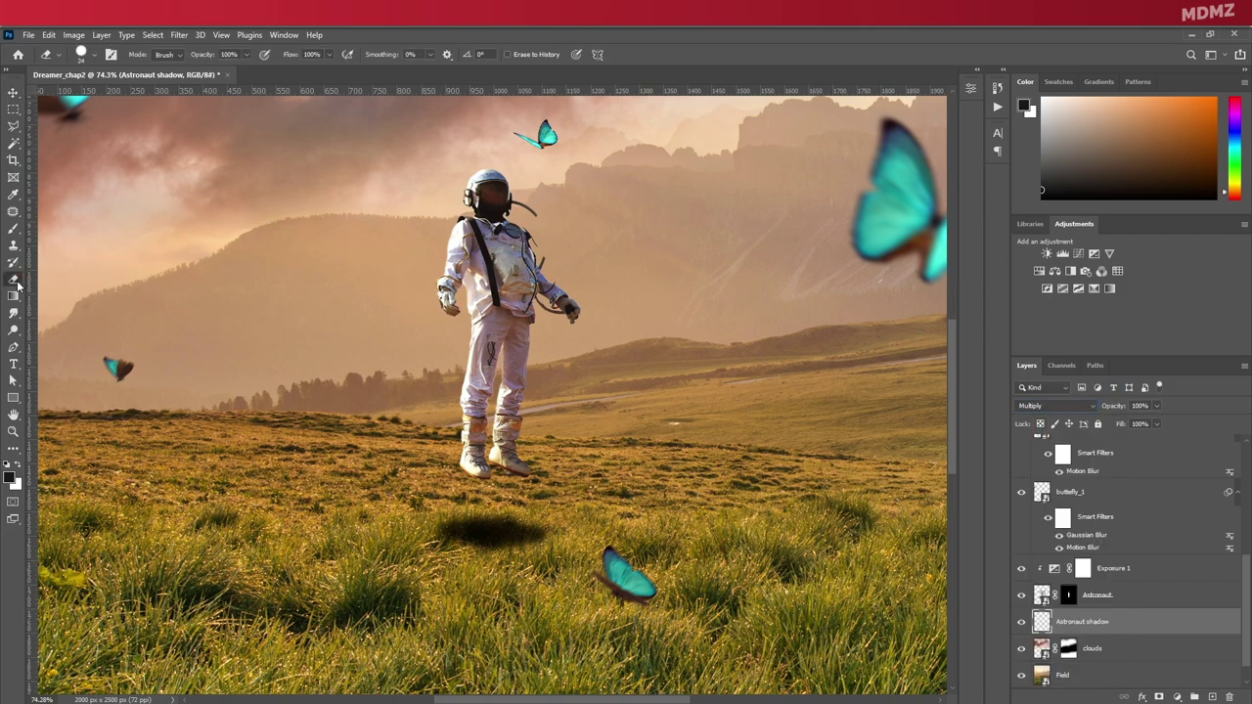
drag(205, 55, 163, 57)
mouse_move(499, 509)
mouse_down()
mouse_move(503, 485)
mouse_move(521, 492)
mouse_up()
drag(514, 408, 510, 355)
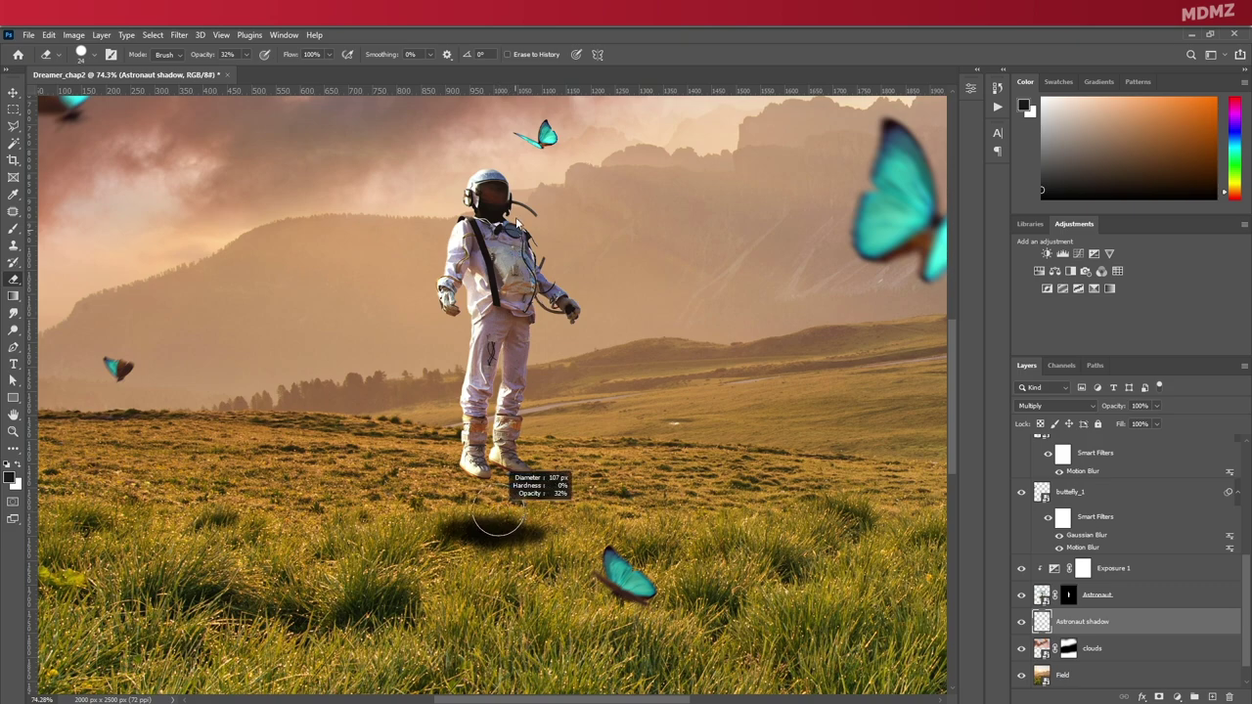
drag(517, 224, 516, 223)
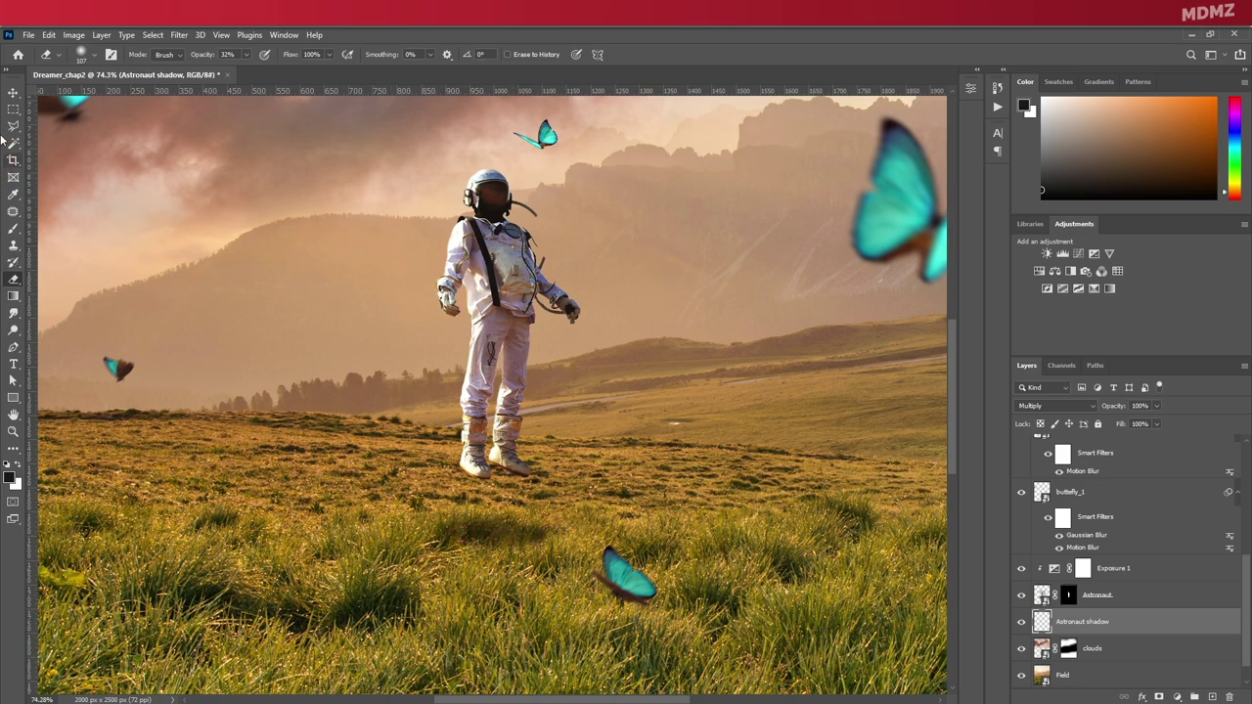
Reposition the softened shadow on the grass beneath the astronaut and lower its layer opacity to 85%.
click(14, 92)
drag(493, 531, 496, 544)
alt+scroll(557, 595, down, 10)
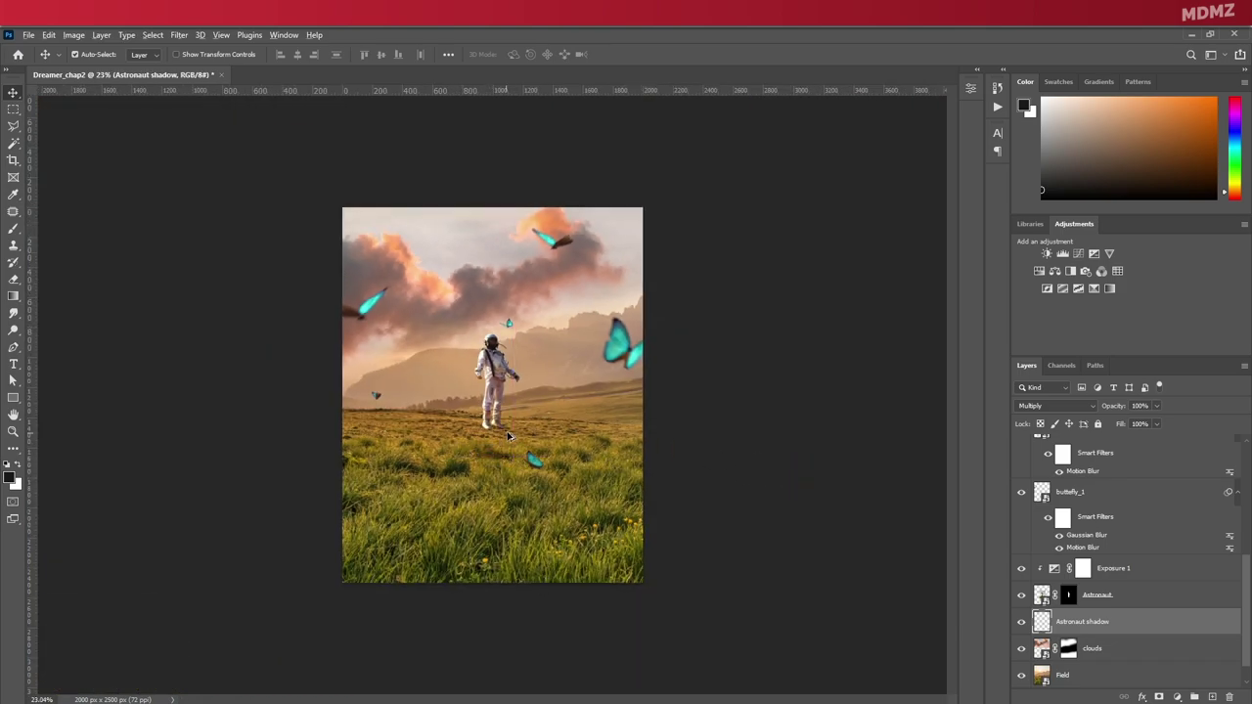
alt+scroll(509, 434, up, 6)
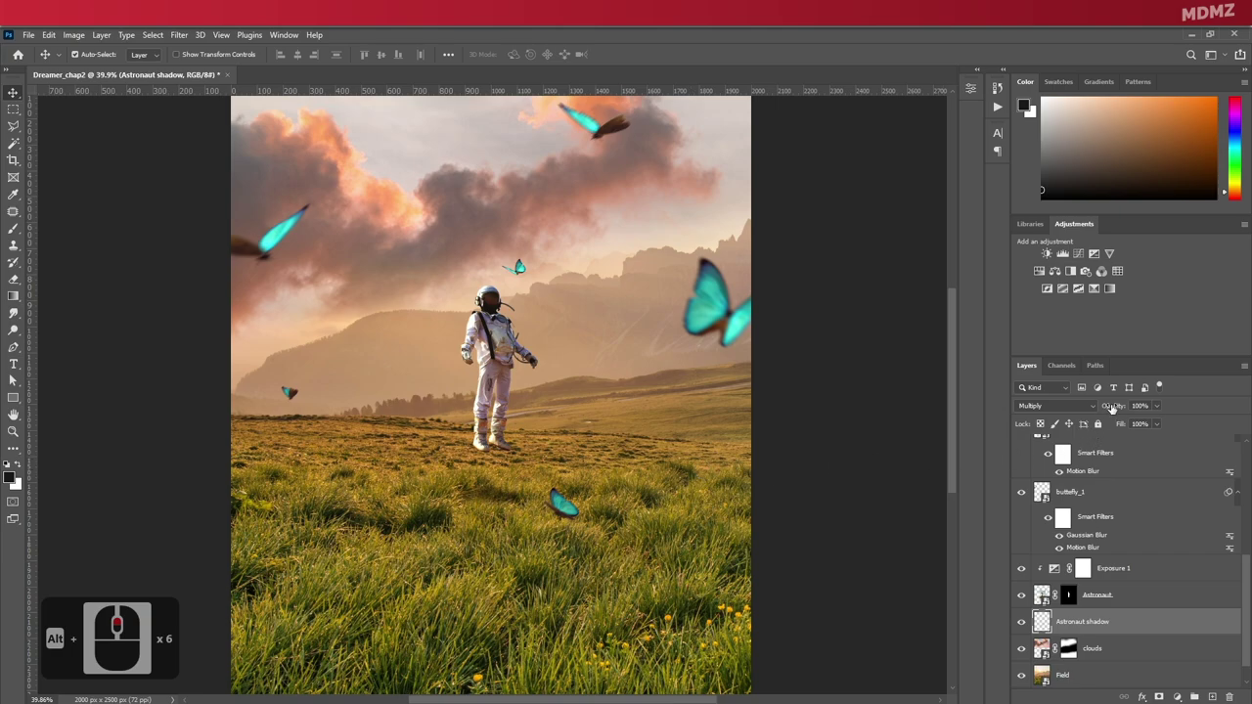
drag(1110, 409, 1102, 408)
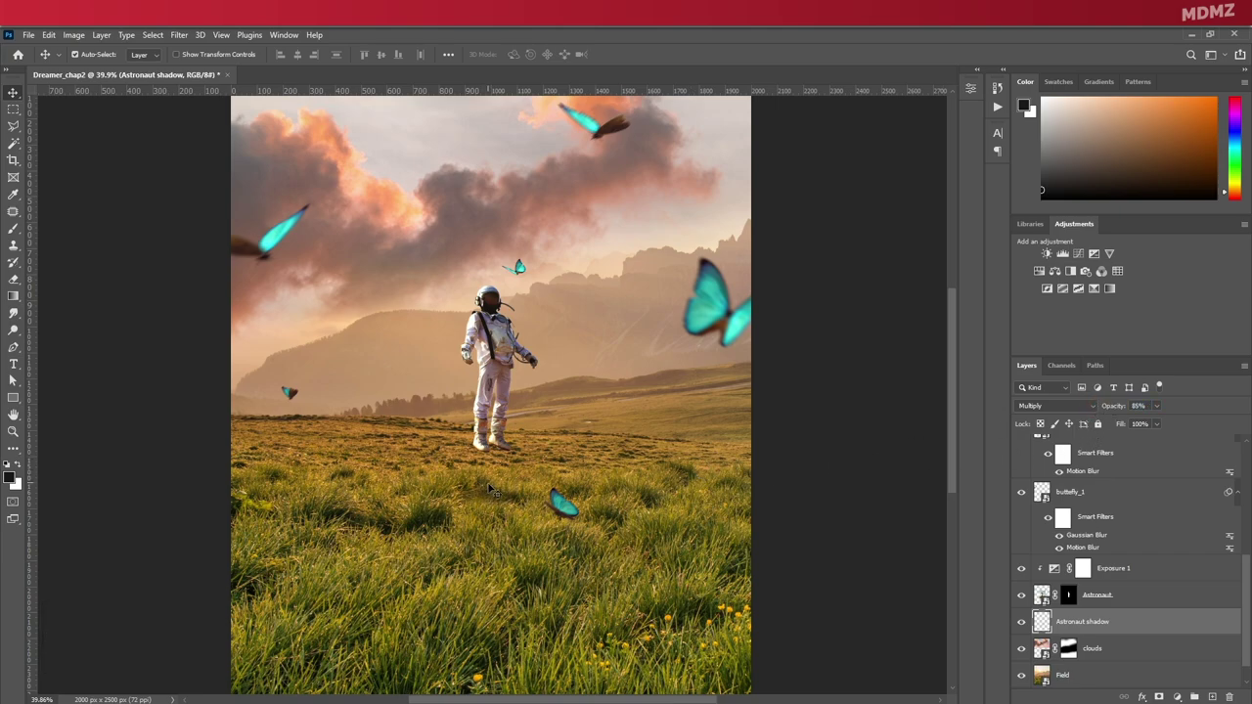
drag(493, 496, 496, 485)
Duplicate the buttefly_2 layer above the helmet, placing the copy directly beneath the original in the layer stack.
scroll(505, 391, up, 20)
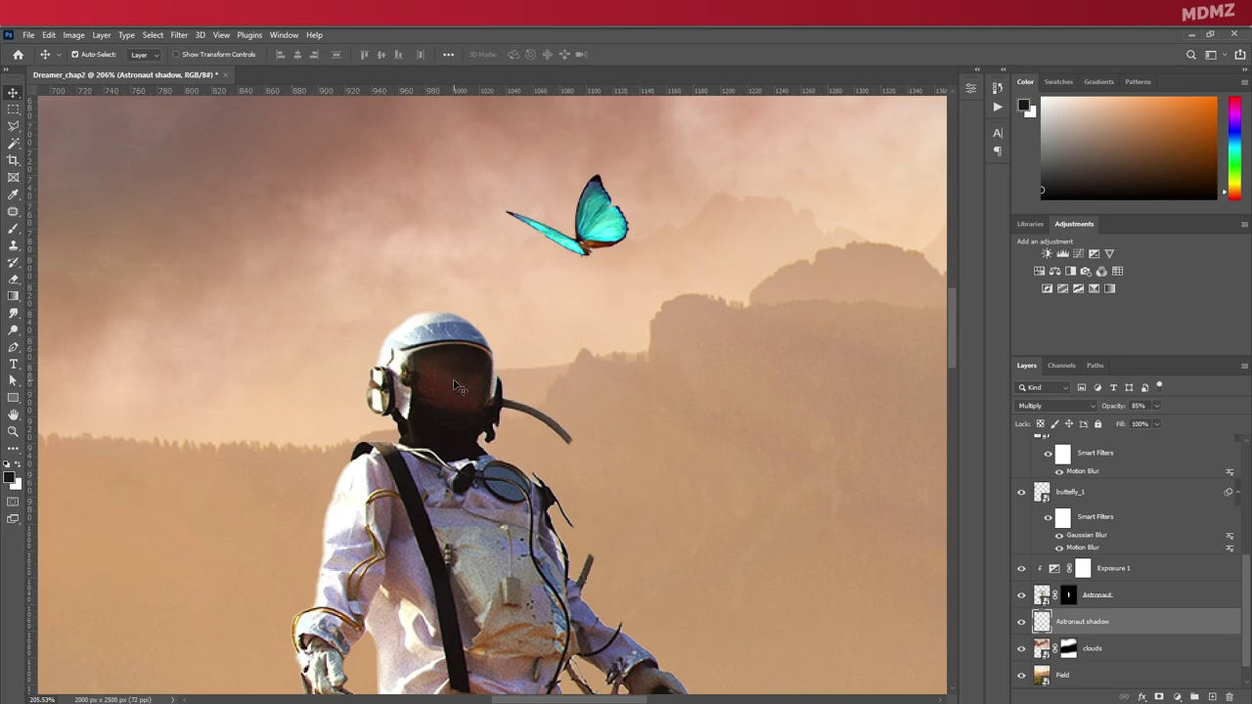
scroll(1184, 501, up, 4)
click(1182, 508)
click(596, 212)
scroll(1107, 521, down, 5)
scroll(1093, 515, up, 3)
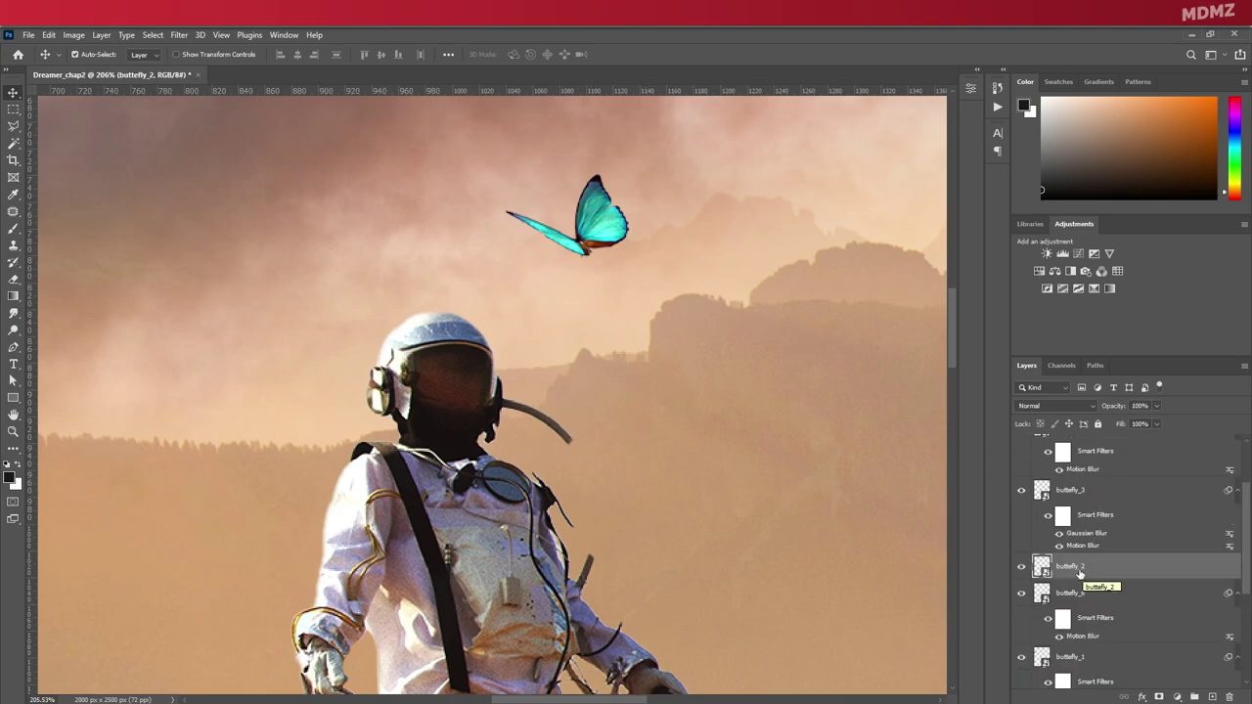
right_click(1077, 573)
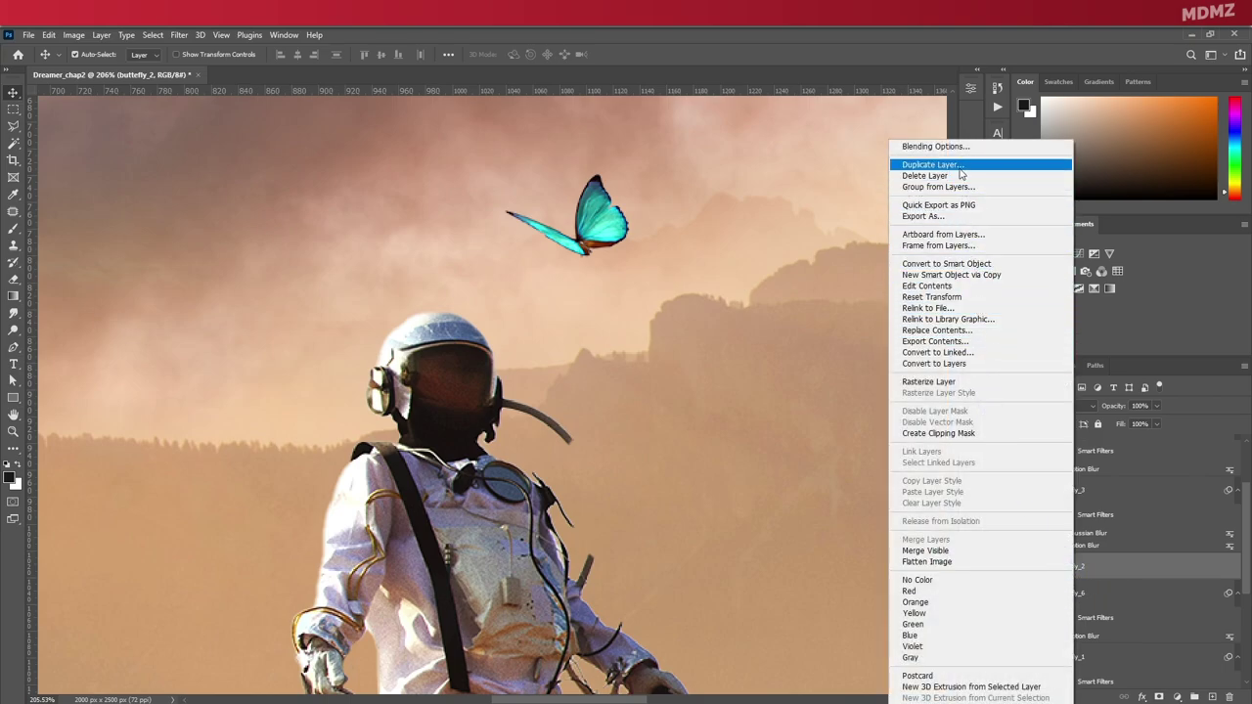
click(1131, 573)
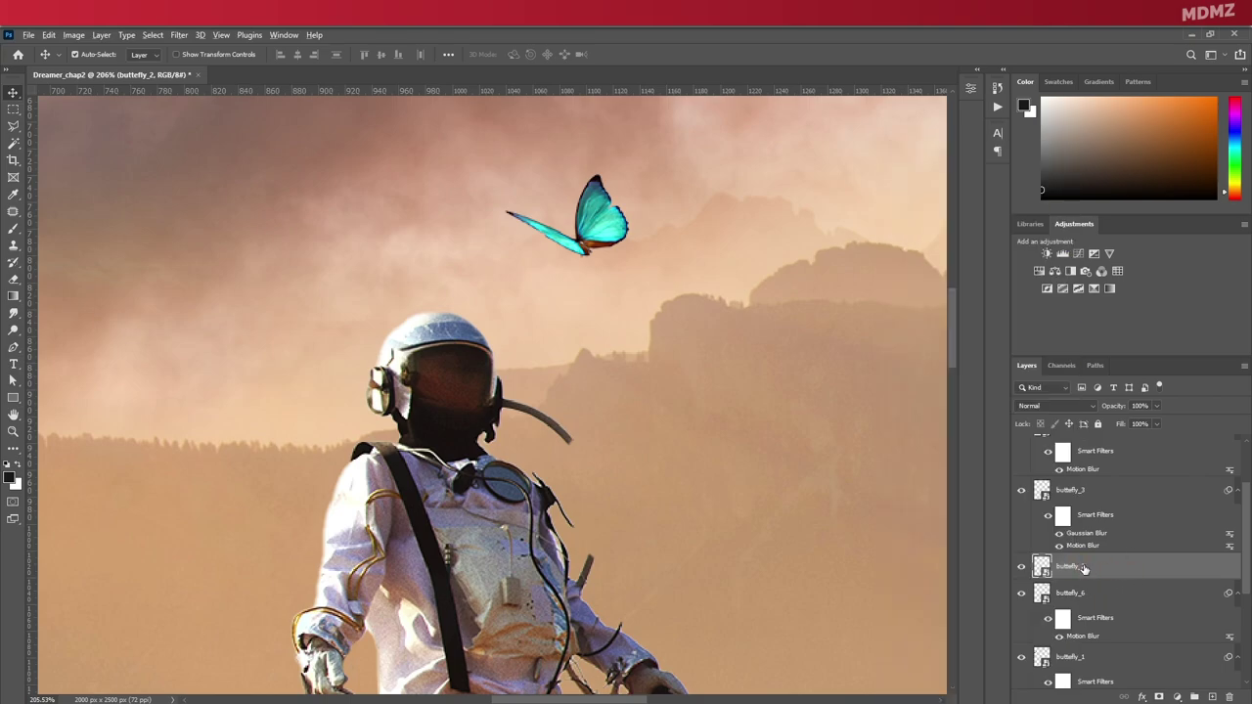
drag(1083, 567, 1086, 585)
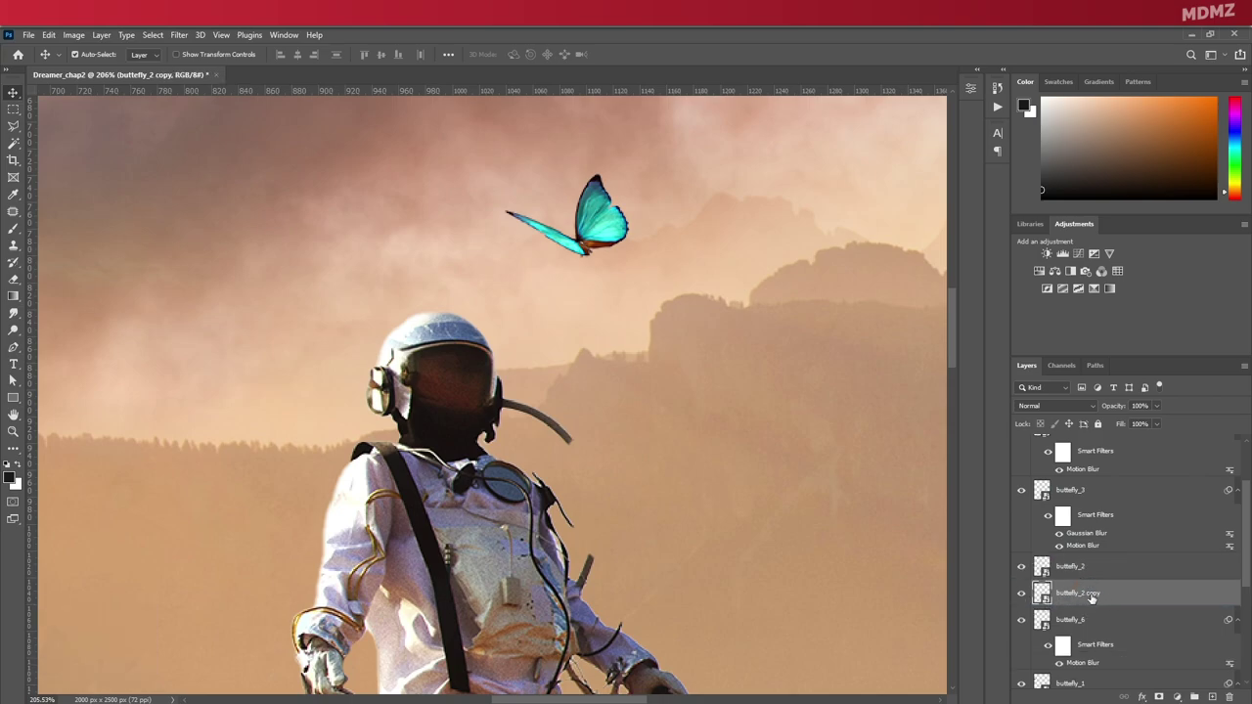
Rename the duplicated butterfly layer as buttefly_2 reflection.
double_click(1087, 593)
drag(1088, 594, 1118, 594)
key(BackSpace)
text(reflection)
key(Return)
Move the reflection butterfly over the helmet visor and scale it to about 44.87% with Free Transform.
key(ctrl+t)
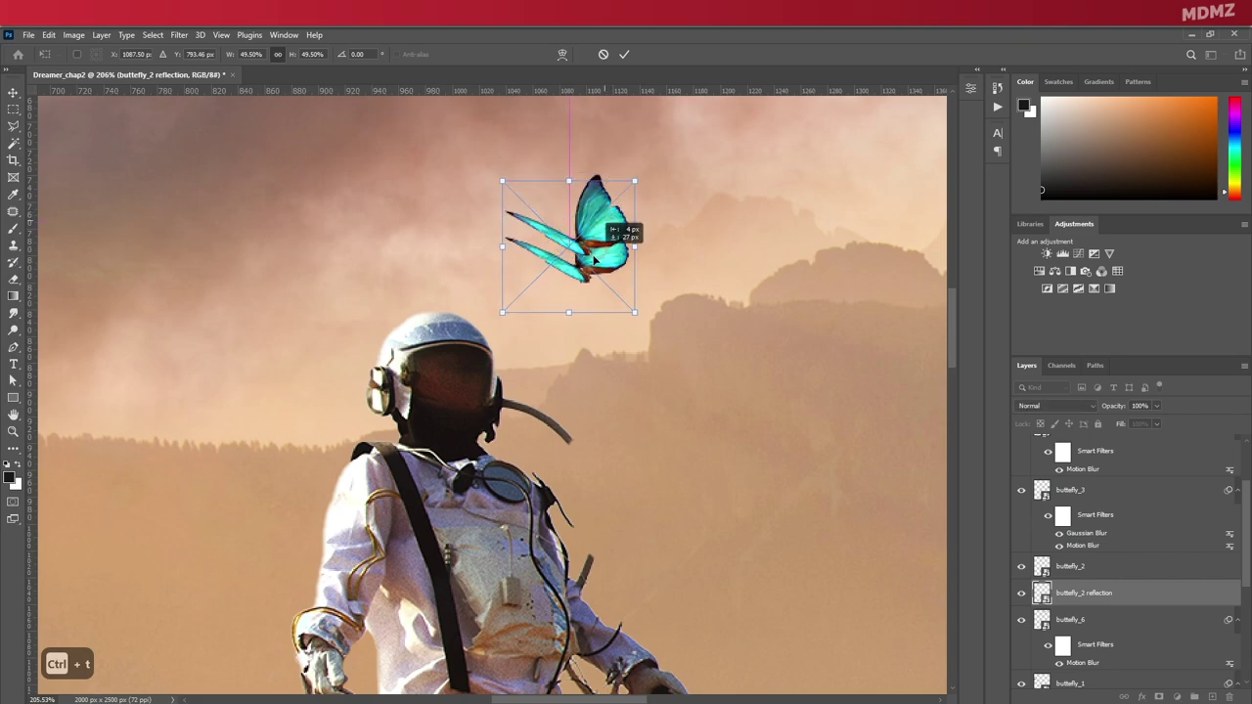
drag(603, 216, 486, 374)
drag(526, 306, 561, 282)
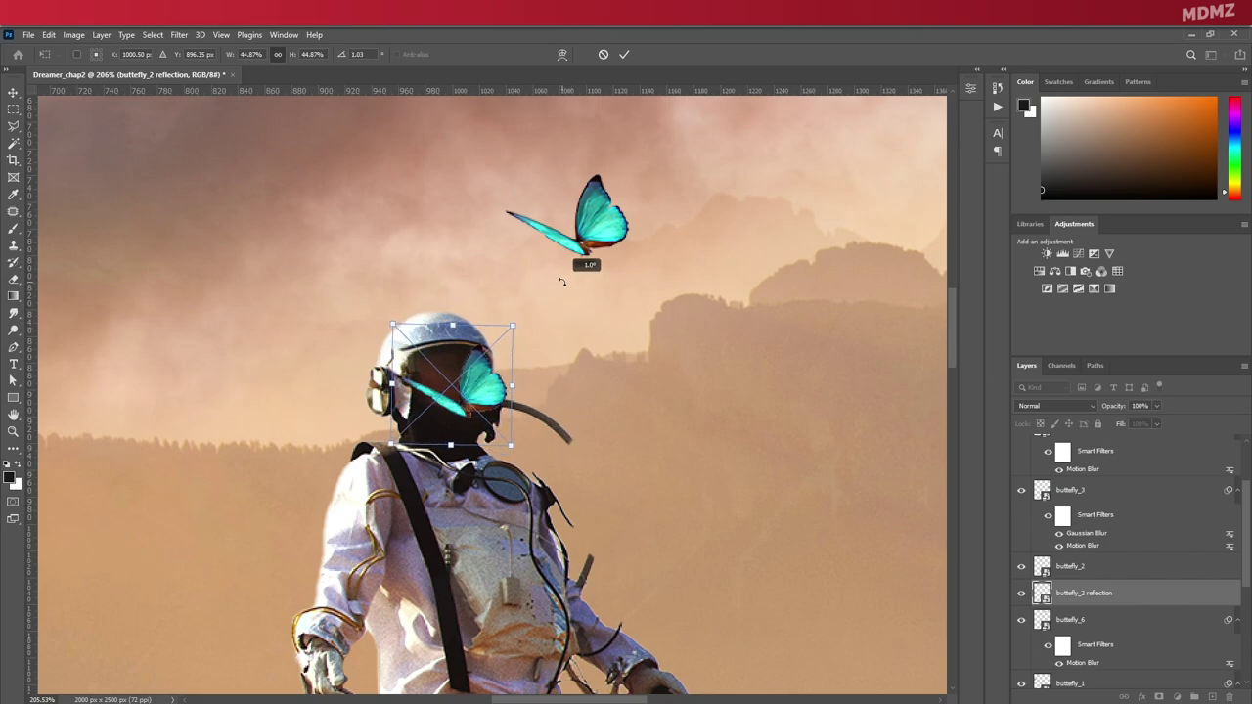
click(623, 53)
Flip the reflection butterfly horizontally and reposition it on the visor.
click(73, 35)
mouse_move(48, 35)
mouse_move(132, 334)
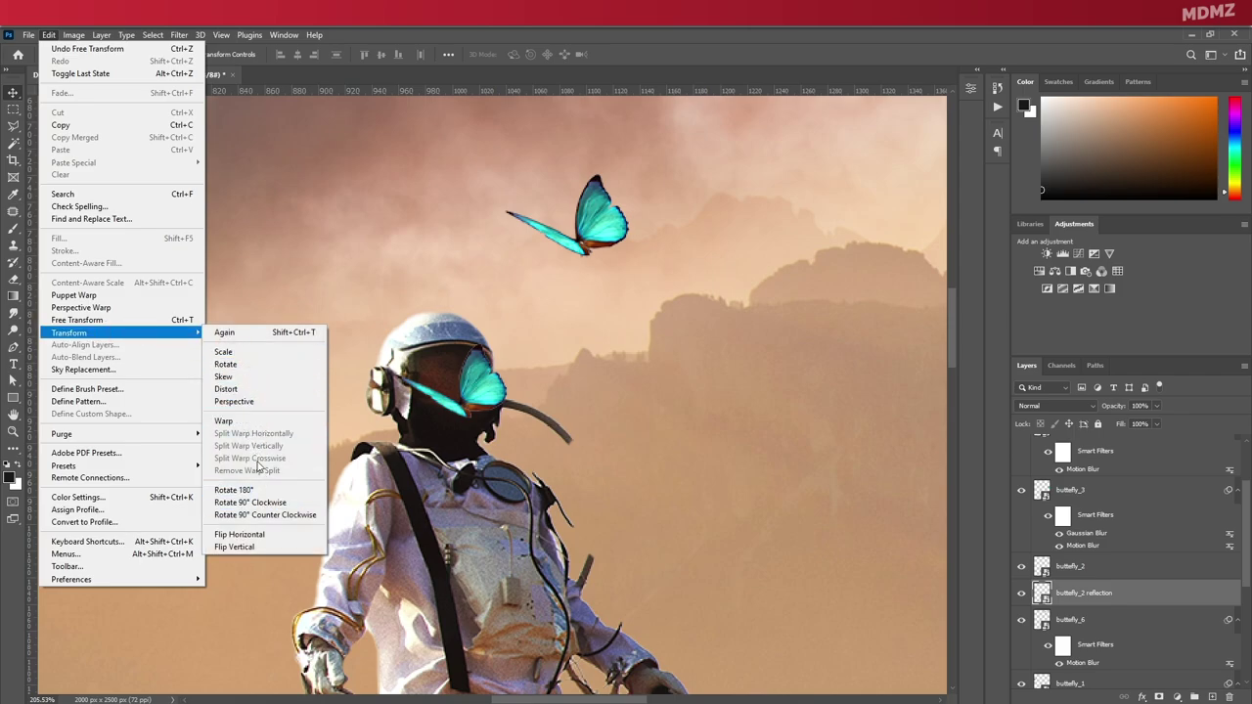
click(248, 534)
drag(460, 401, 480, 381)
Scale the reflection butterfly to about 38.75%, rotate it to about 77°, and fit it within the visor.
key(ctrl+t)
drag(526, 264, 359, 281)
drag(447, 389, 436, 384)
drag(515, 273, 514, 262)
drag(481, 362, 475, 357)
key(Return)
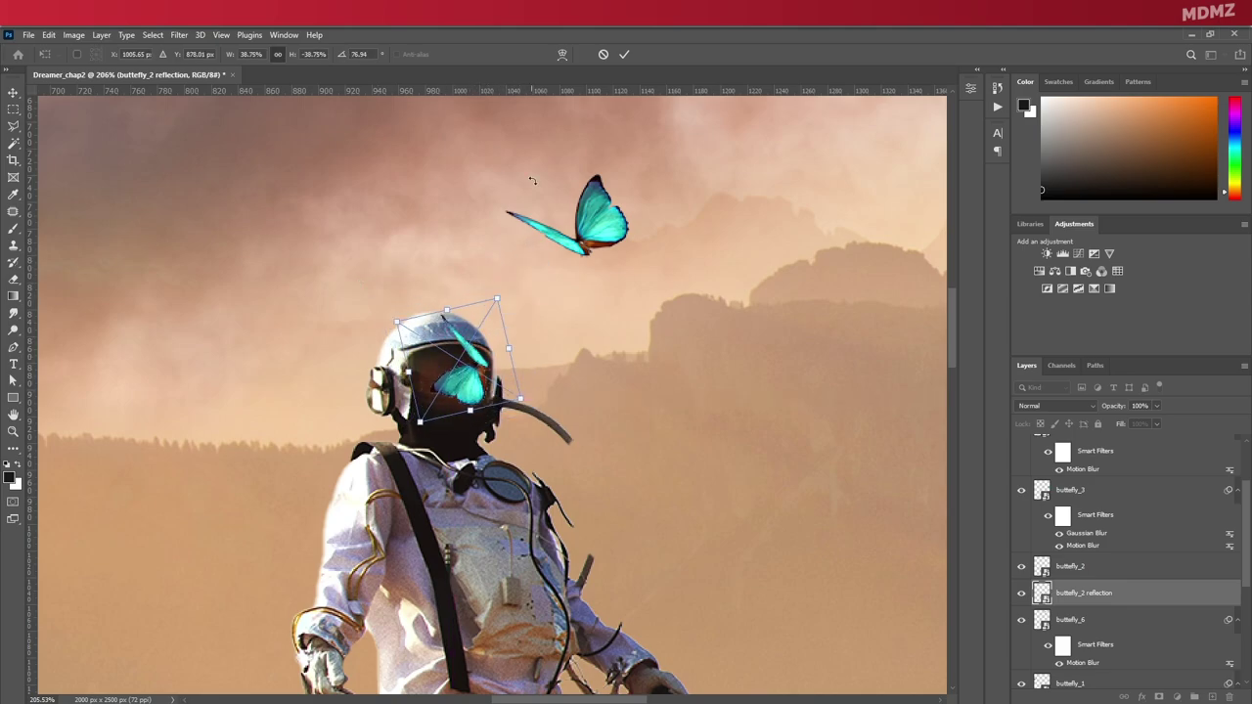
Add a layer mask to buttefly_2 reflection and erase the wing overlapping the helmet shell at 100% opacity.
scroll(467, 353, up, 7)
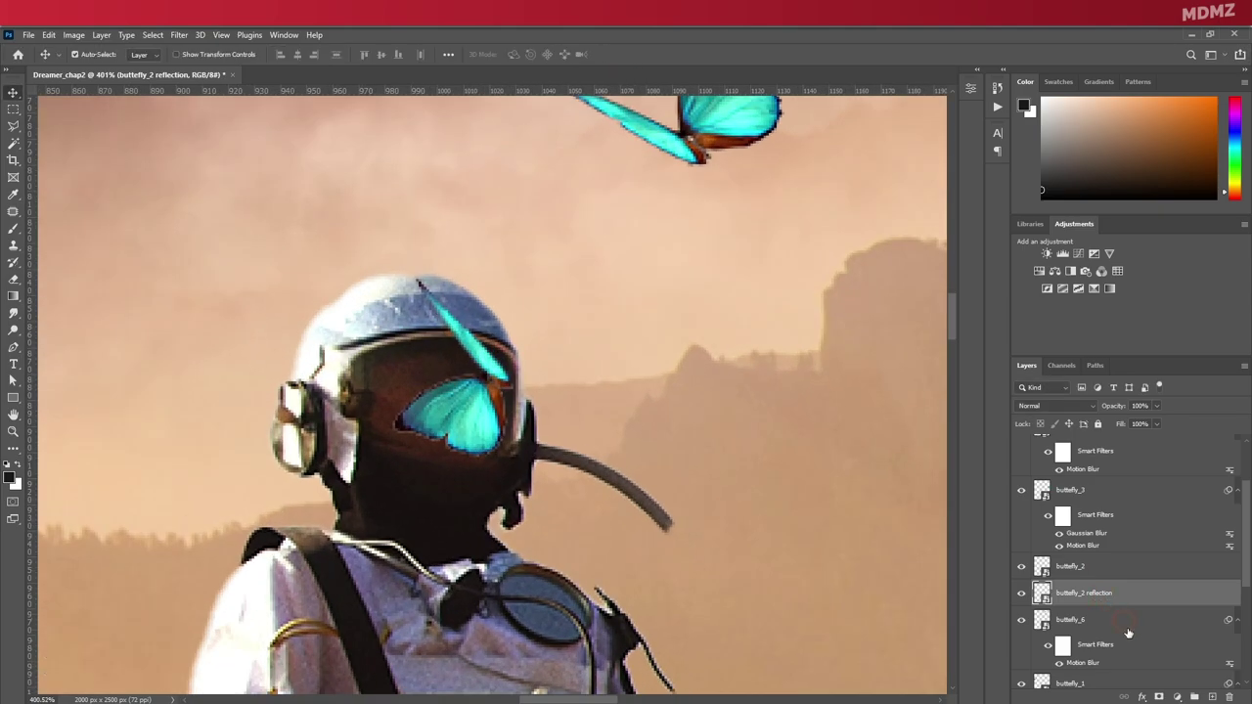
click(1159, 696)
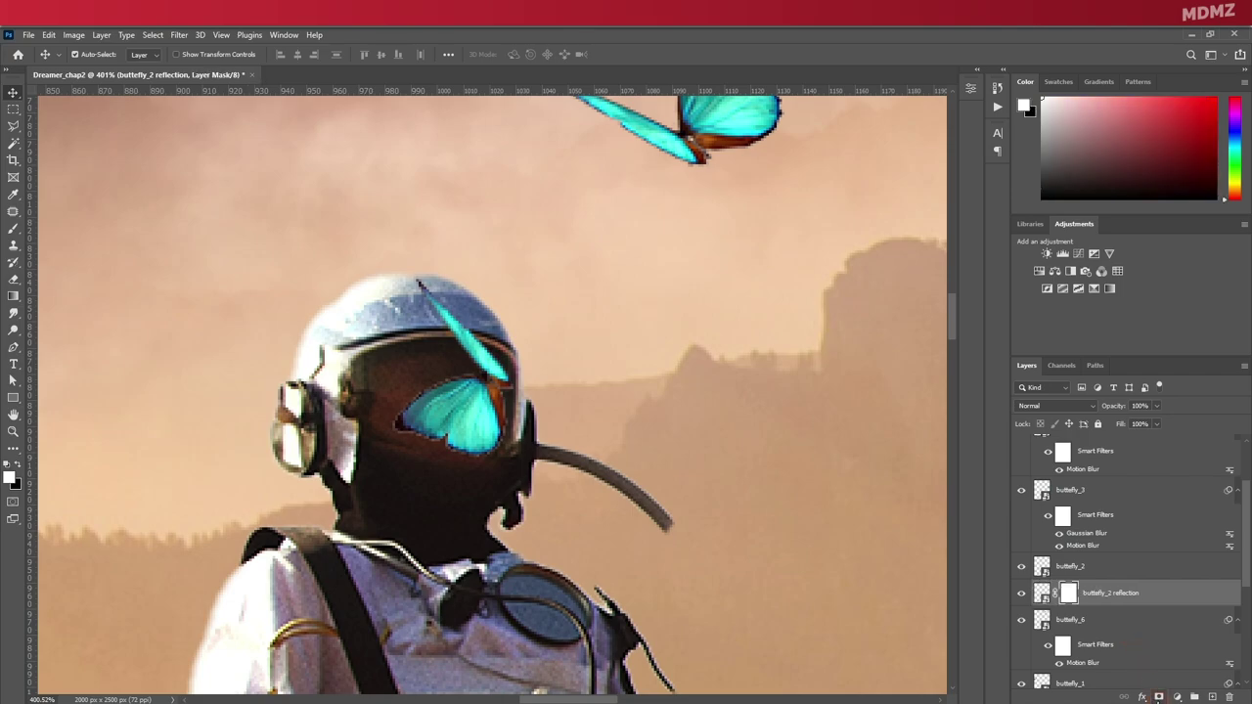
click(22, 281)
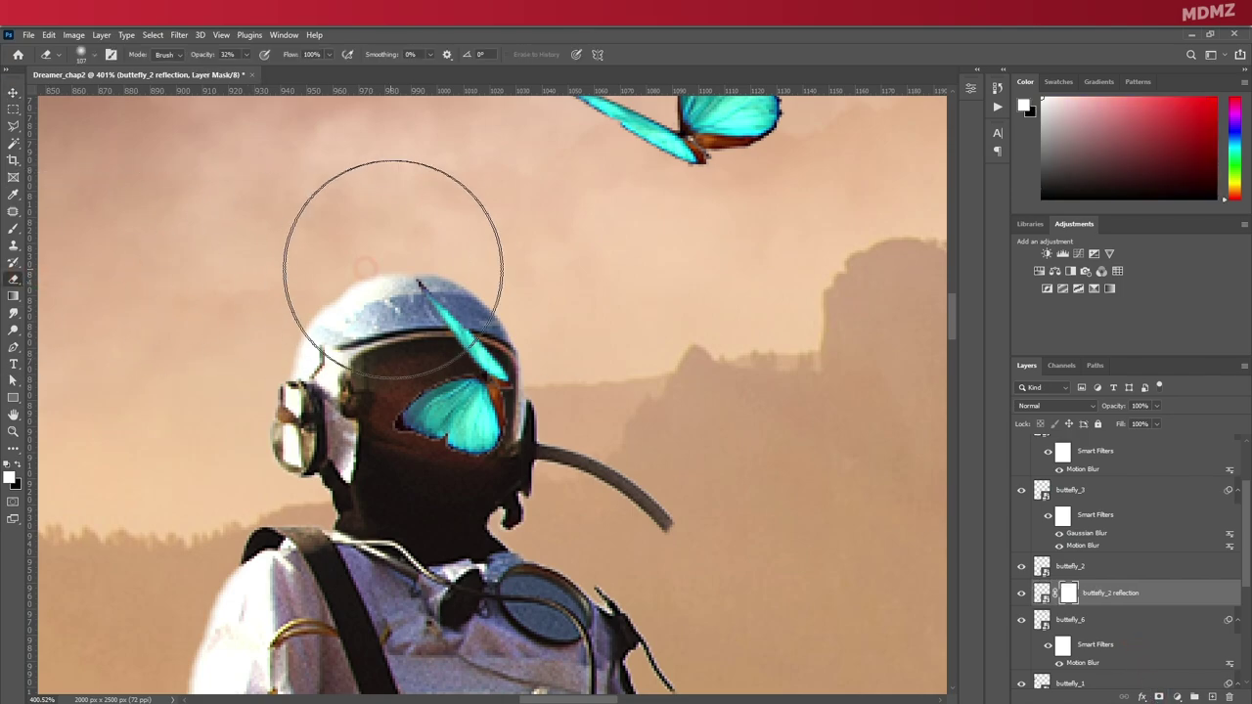
mouse_move(426, 266)
mouse_down()
mouse_move(418, 280)
mouse_move(443, 311)
mouse_up()
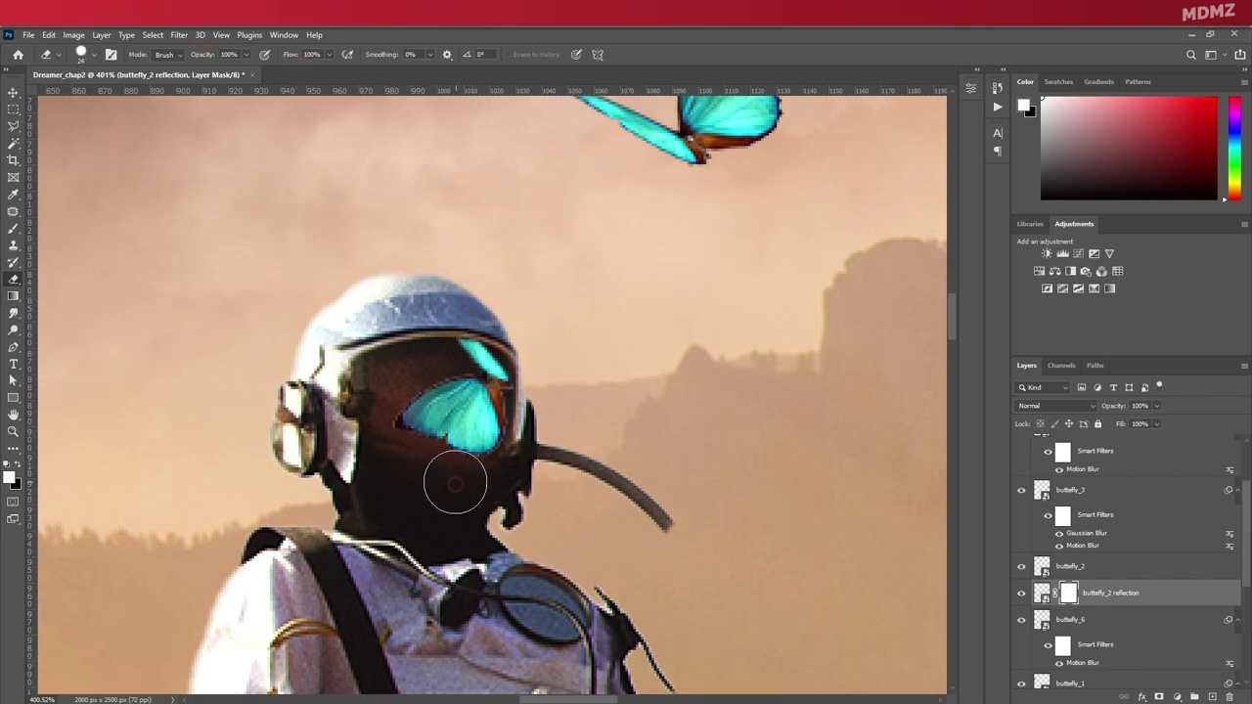
Set the buttefly_2 reflection layer's blend mode to Multiply.
key(v)
click(1117, 594)
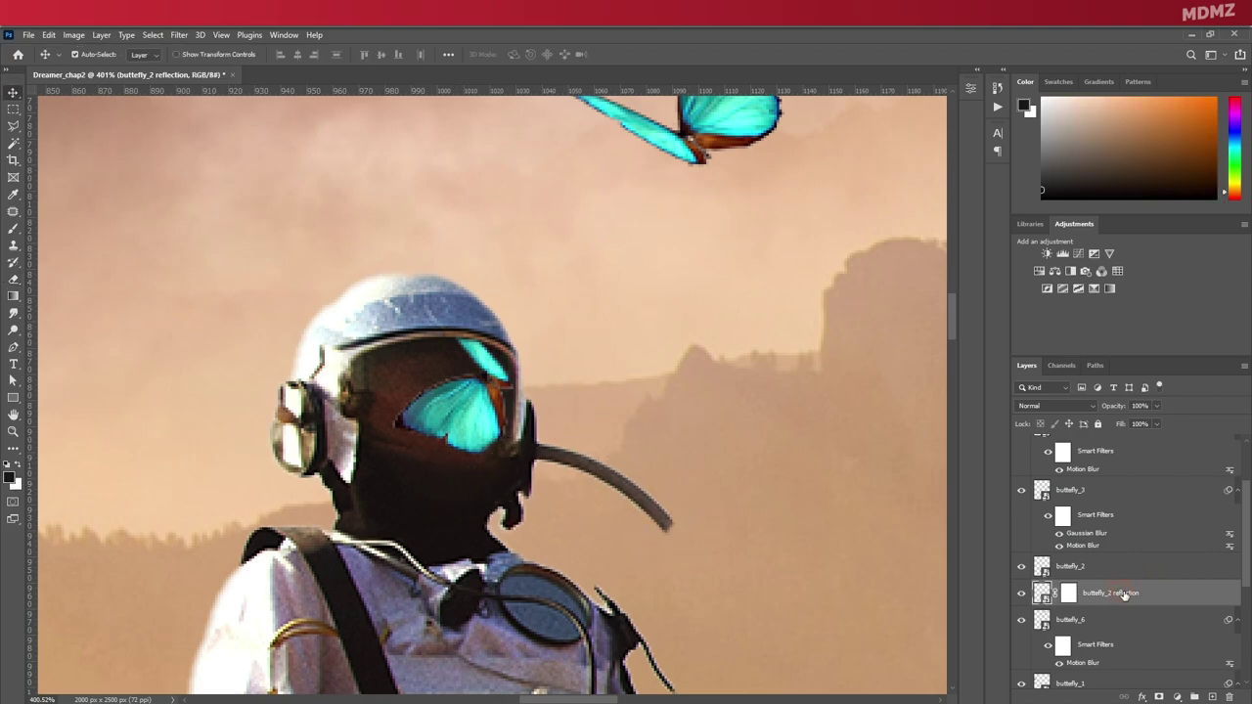
click(1041, 405)
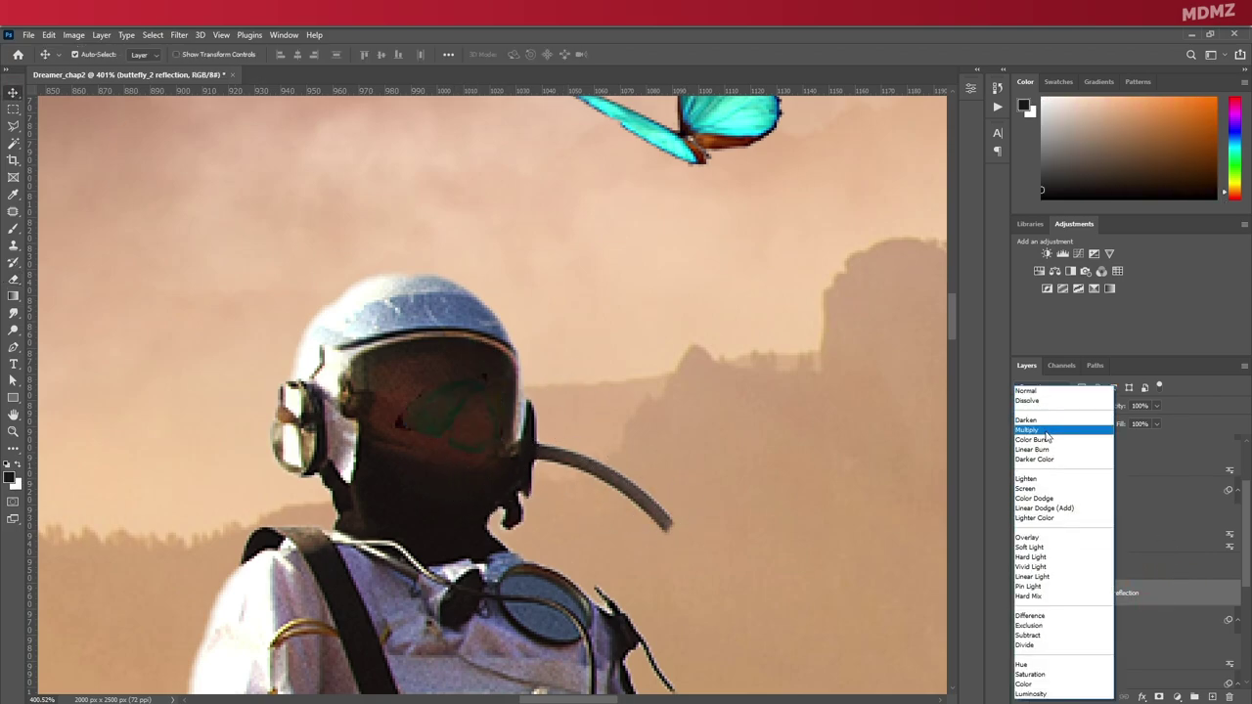
click(1054, 431)
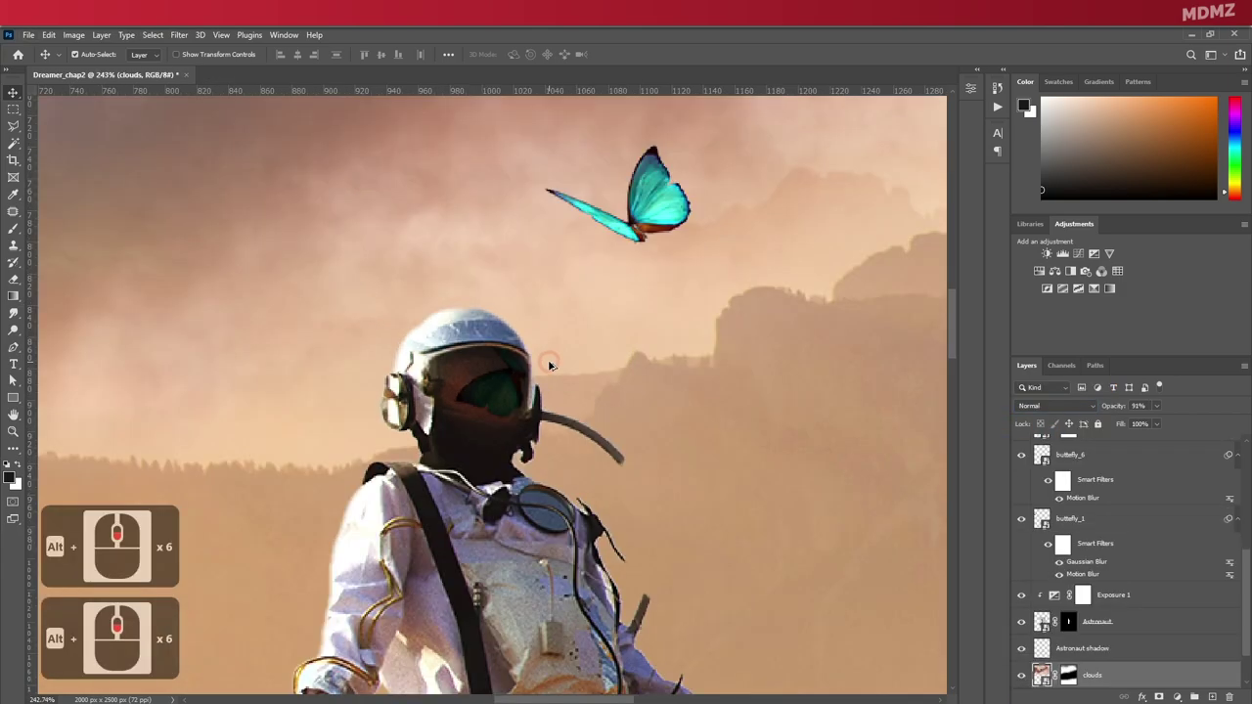
scroll(654, 367, down, 17)
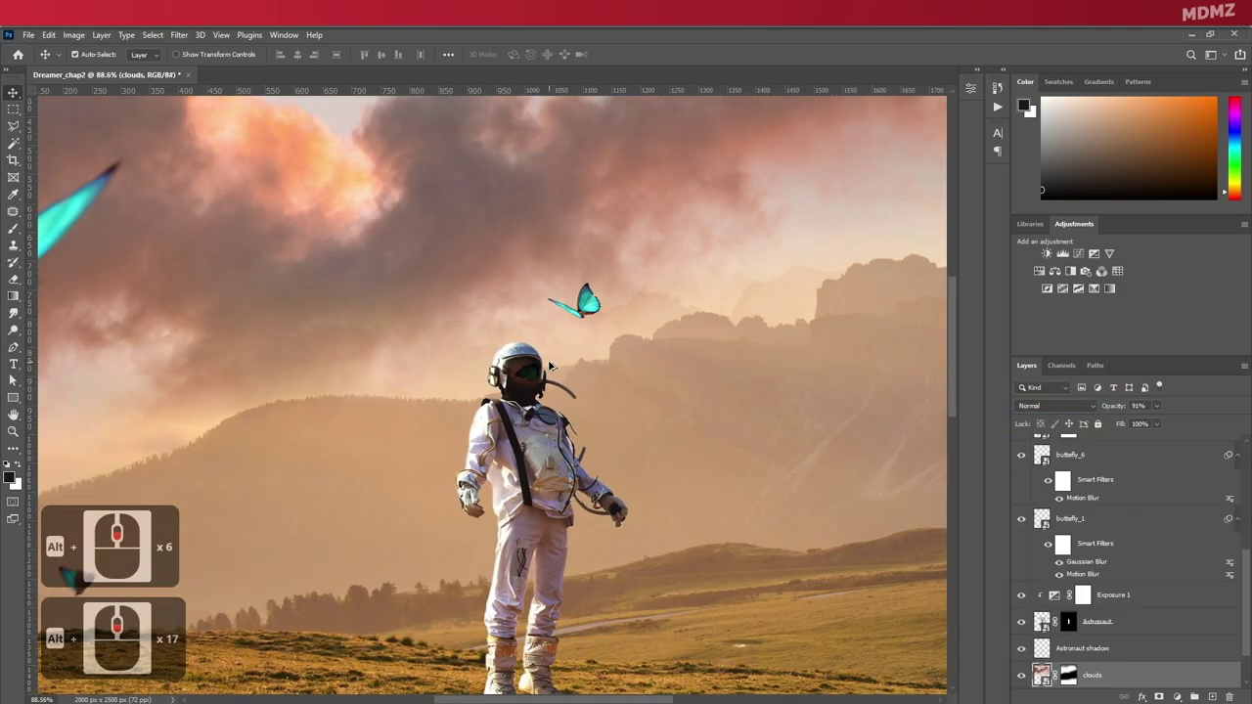
scroll(654, 367, up, 4)
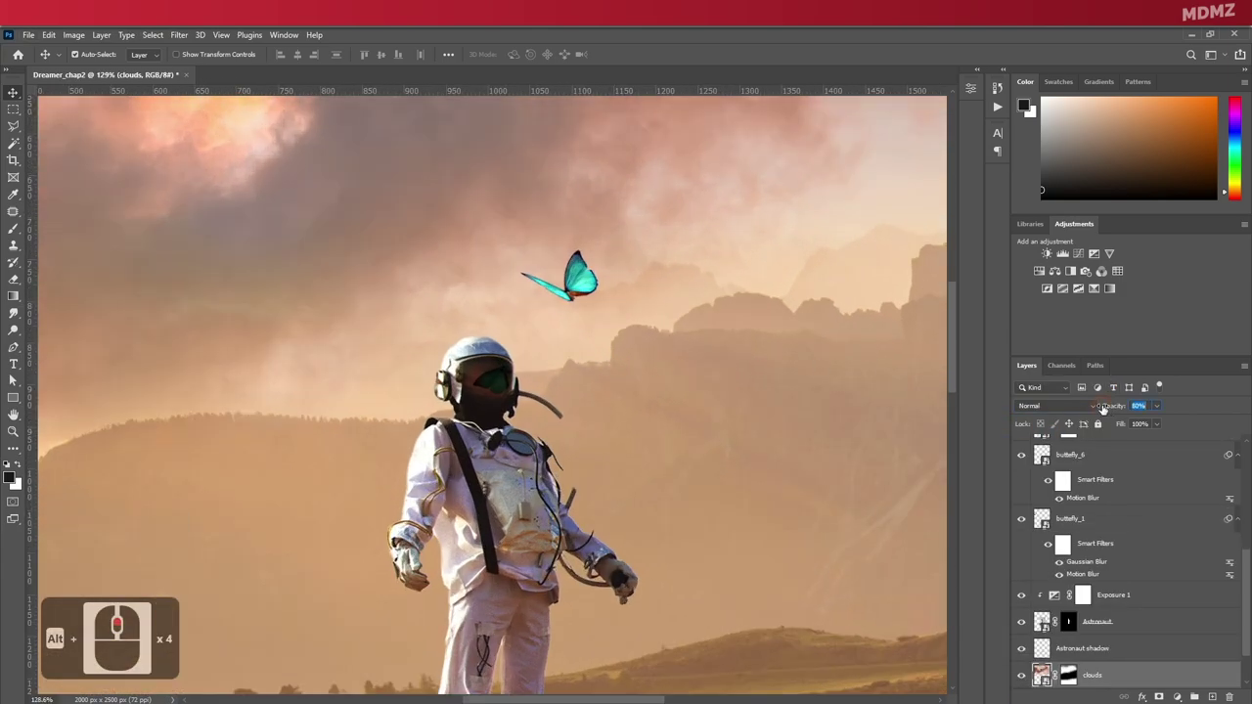
key(ctrl+z)
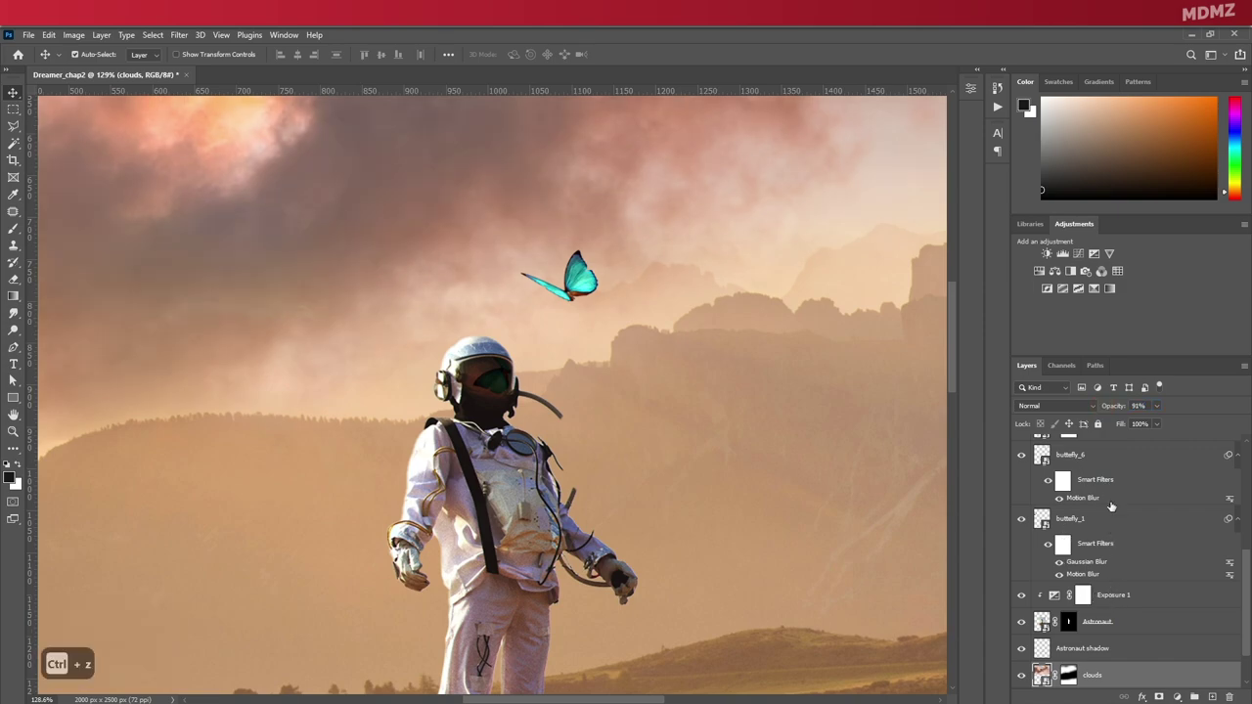
Lower the buttefly_2 reflection layer's opacity to 86% and apply a Gaussian Blur with a 1.2-pixel radius.
scroll(1113, 507, up, 5)
click(1128, 614)
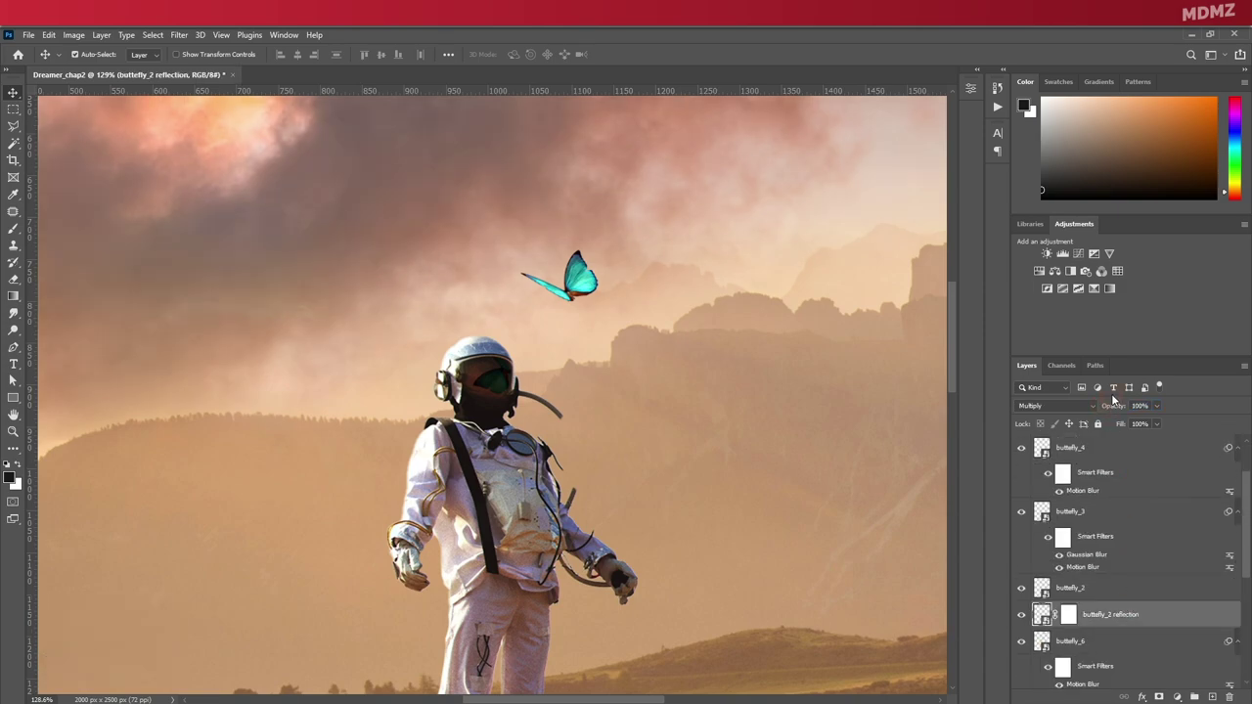
click(179, 34)
mouse_move(239, 203)
click(374, 251)
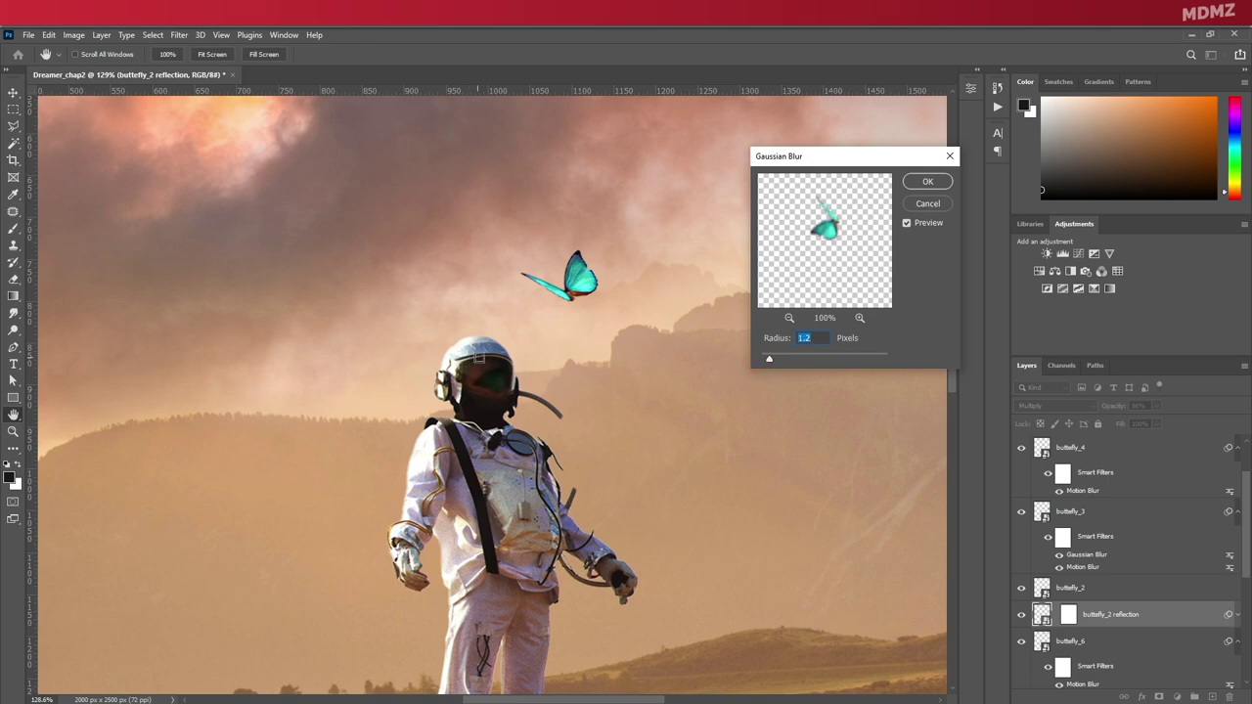
click(928, 183)
scroll(630, 310, down, 9)
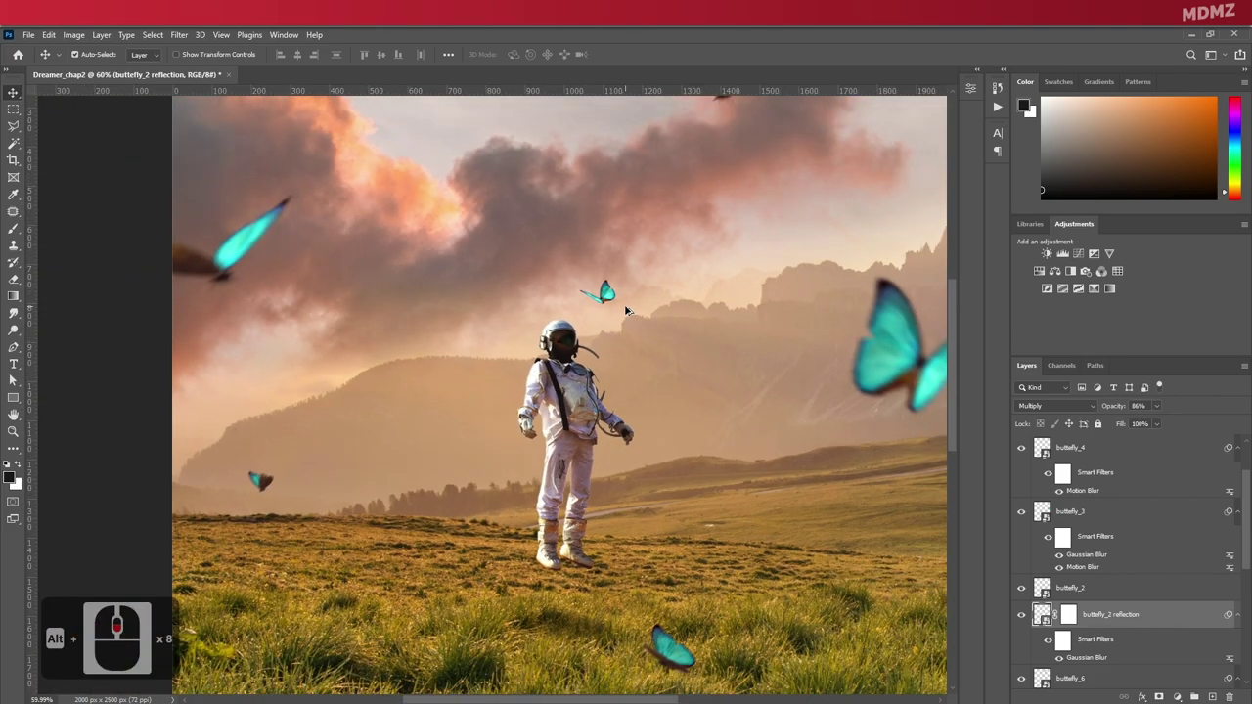
scroll(626, 311, down, 4)
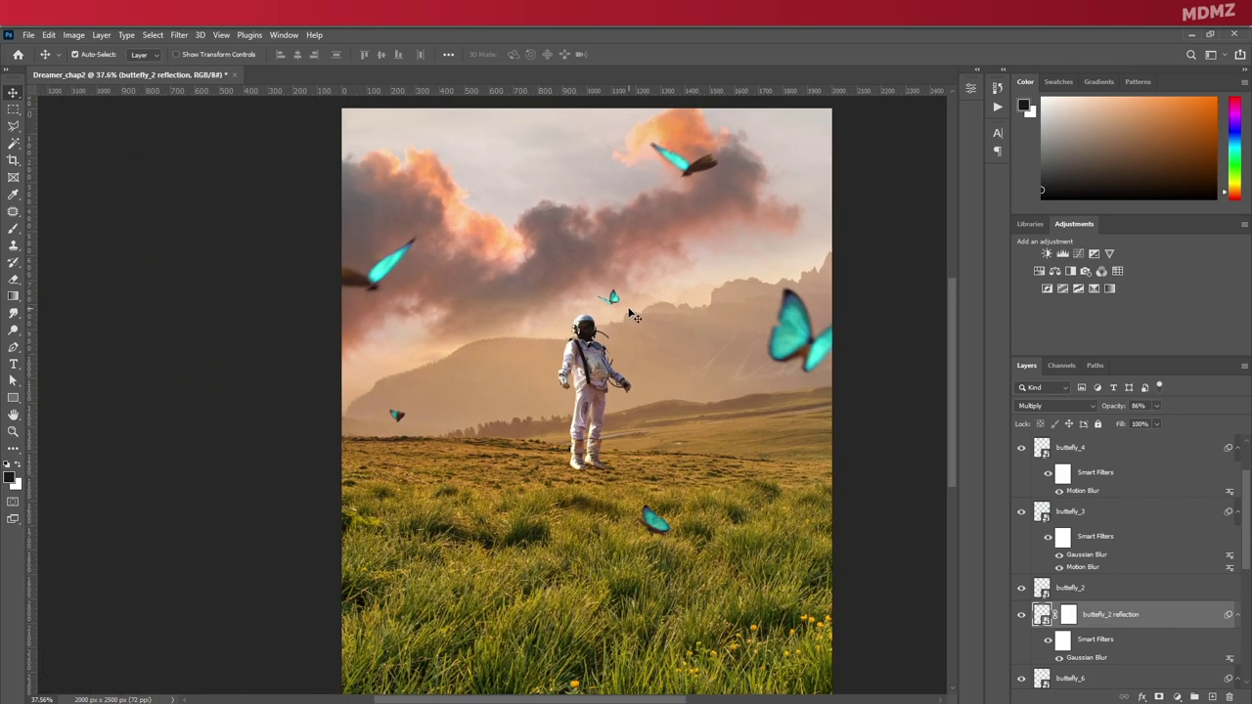
scroll(734, 333, down, 4)
scroll(489, 335, up, 11)
scroll(510, 336, down, 10)
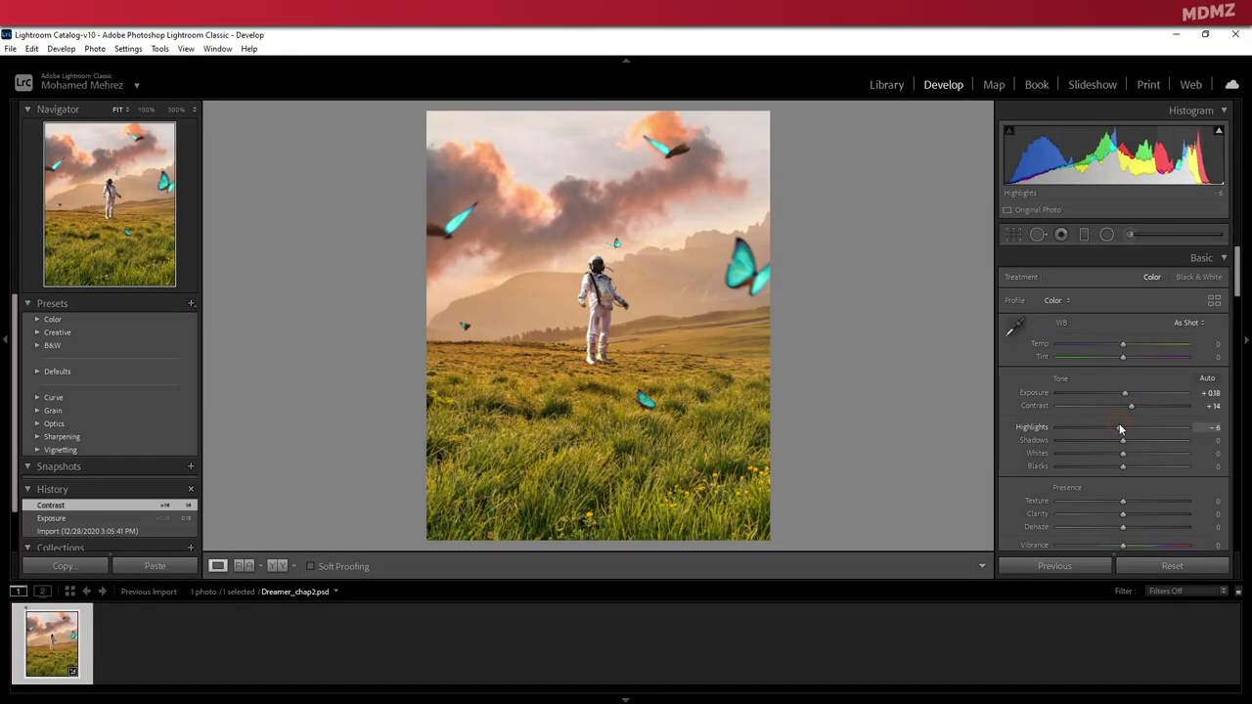
In Lightroom Classic, set Whites to +11, Texture to +9, Clarity to +12 and Dehaze to +7.
drag(1129, 453, 1129, 500)
drag(1123, 514, 1127, 527)
Shape a custom point curve for the photo and adjust the curve's Blue channel.
scroll(1103, 511, down, 2)
click(1083, 371)
drag(1045, 409, 1042, 397)
click(1148, 262)
click(1087, 364)
Fine-tune the Yellow and Aqua hues in the HSL adjustments and open the HSL saturation settings.
scroll(1120, 406, down, 3)
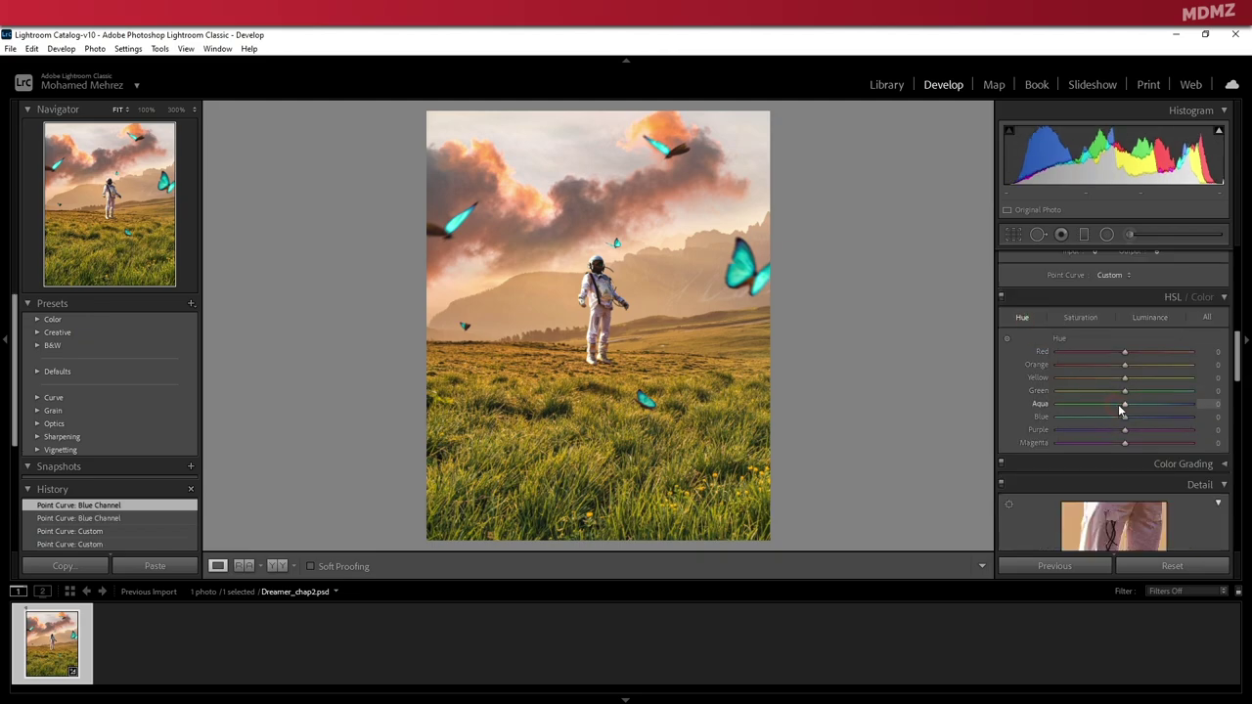
drag(1177, 399, 1168, 397)
drag(1124, 379, 1113, 421)
mouse_move(1124, 406)
mouse_down()
mouse_move(1076, 408)
mouse_move(1125, 406)
mouse_up()
click(1081, 318)
Add a radial filter around the astronaut, reduce its exposure and adjust its effect settings.
click(1106, 235)
drag(578, 267, 682, 401)
drag(579, 268, 604, 302)
drag(1138, 332, 1107, 332)
scroll(1068, 467, down, 3)
drag(1119, 438, 1172, 438)
drag(1171, 439, 1178, 438)
Enlarge the radial filter's ellipse around the astronaut, fine-tune its position, and finish editing it.
drag(706, 302, 752, 302)
drag(603, 435, 604, 496)
drag(603, 301, 603, 303)
drag(752, 303, 761, 303)
drag(603, 303, 602, 307)
click(981, 569)
Set the photo's overall Exposure to +0.68, Contrast to +25 and Vibrance to +21.
drag(1124, 395, 1139, 409)
scroll(1131, 470, down, 2)
drag(1123, 461, 1138, 460)
Add a diagonal graduated filter from the sky's upper-left corner toward the astronaut, with Temp 20 and Tint 27.
click(1084, 234)
drag(424, 117, 669, 323)
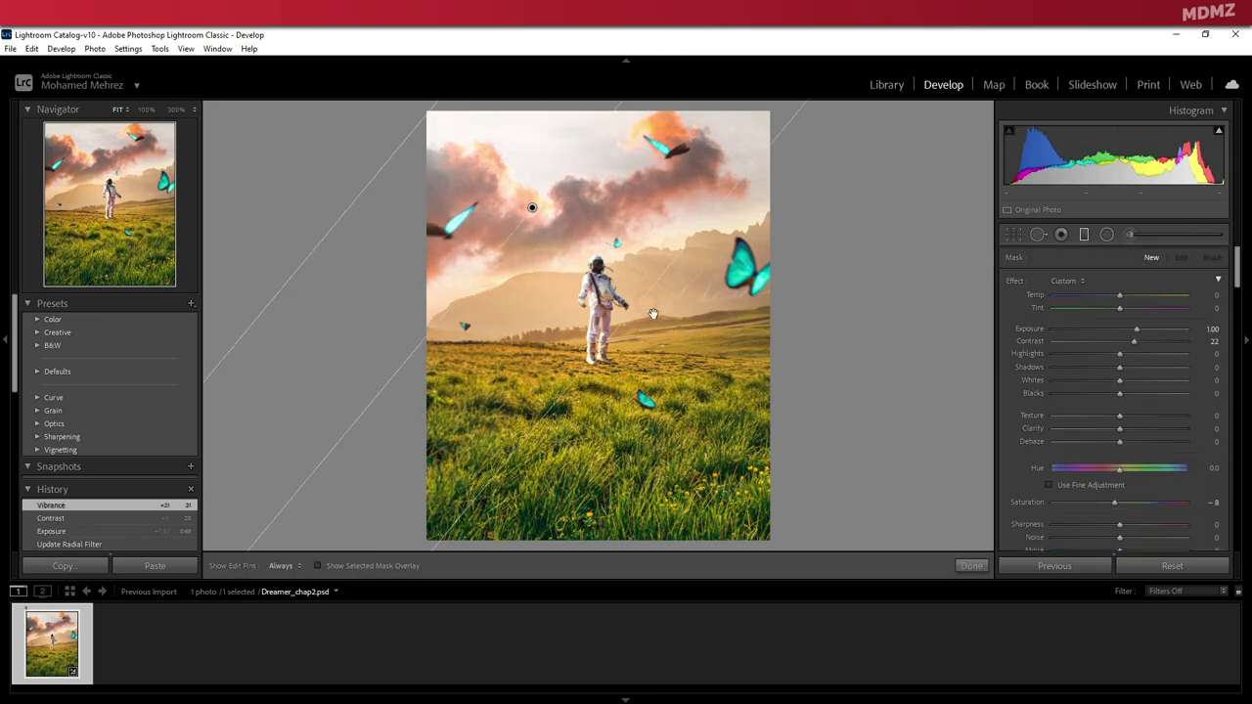
drag(1123, 295, 1135, 297)
drag(1121, 309, 1139, 310)
Set the sky graduated filter's Exposure to about 0.94, Contrast to 44 and Shadows to -41, and finish editing it.
drag(1137, 331, 1141, 335)
mouse_move(1135, 344)
mouse_down()
mouse_move(1150, 345)
mouse_move(1136, 333)
mouse_up()
drag(1120, 373, 1094, 376)
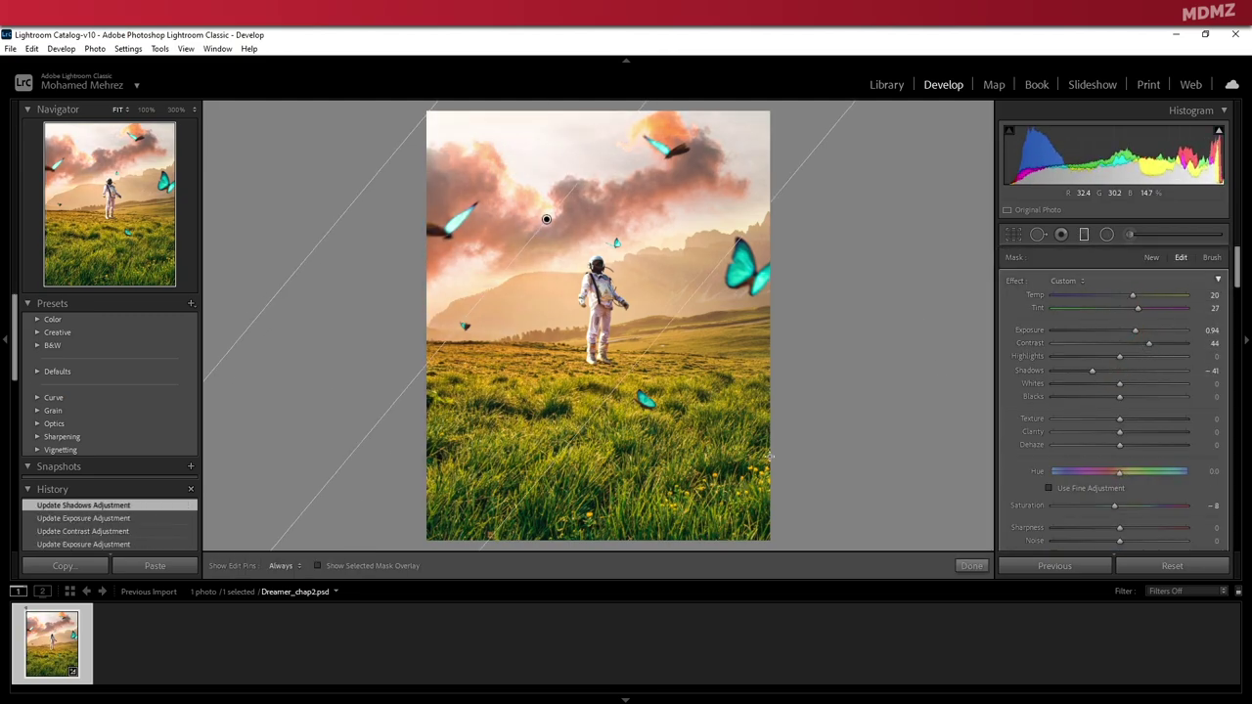
click(963, 564)
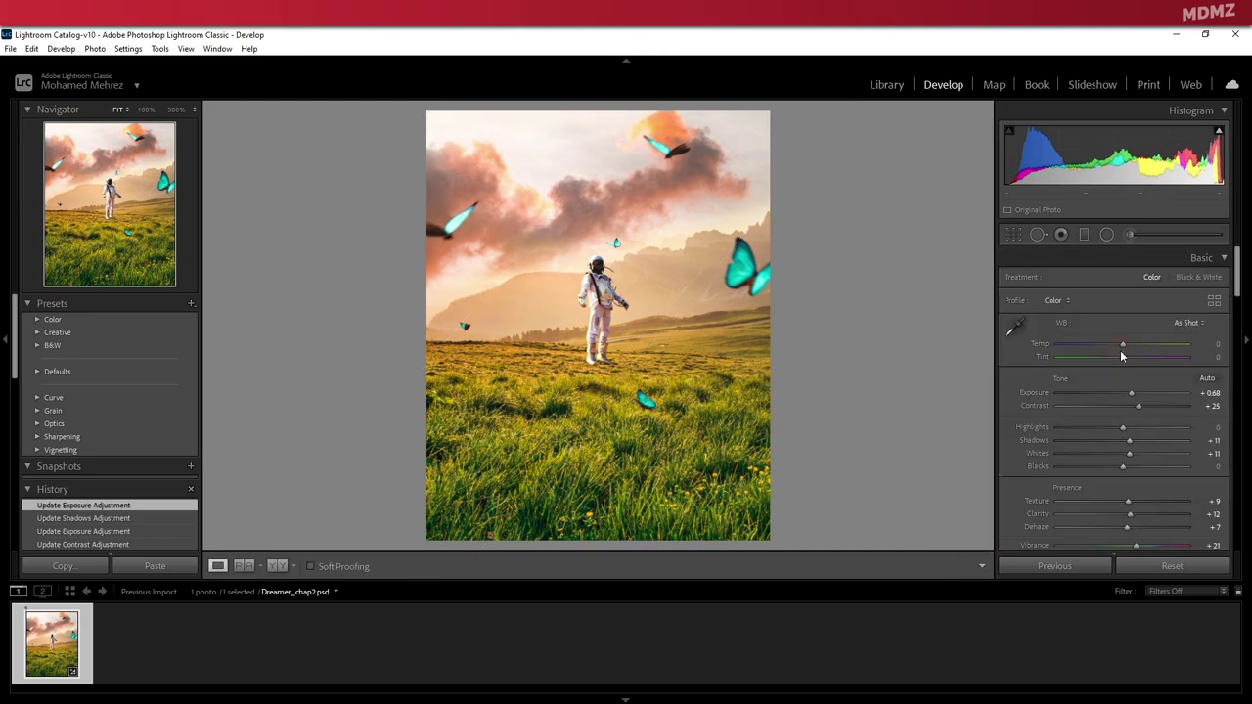
Set the overall Exposure to +0.48 and add a graduated filter with reduced exposure rising over the foreground grass.
drag(1132, 393, 1129, 391)
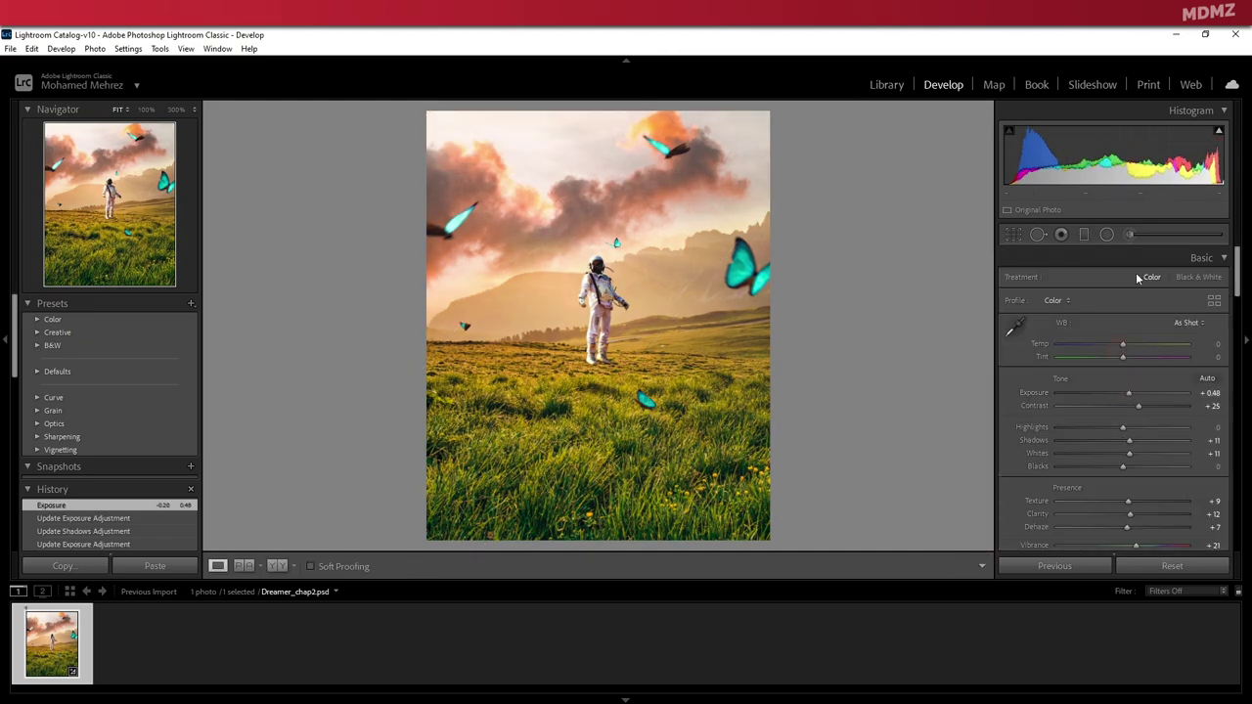
click(1084, 235)
drag(586, 484, 584, 418)
drag(1135, 330, 1108, 330)
drag(690, 419, 690, 365)
key(m)
Show the before and after views side by side and set the Blue Primary hue calibration to -25.
key(y)
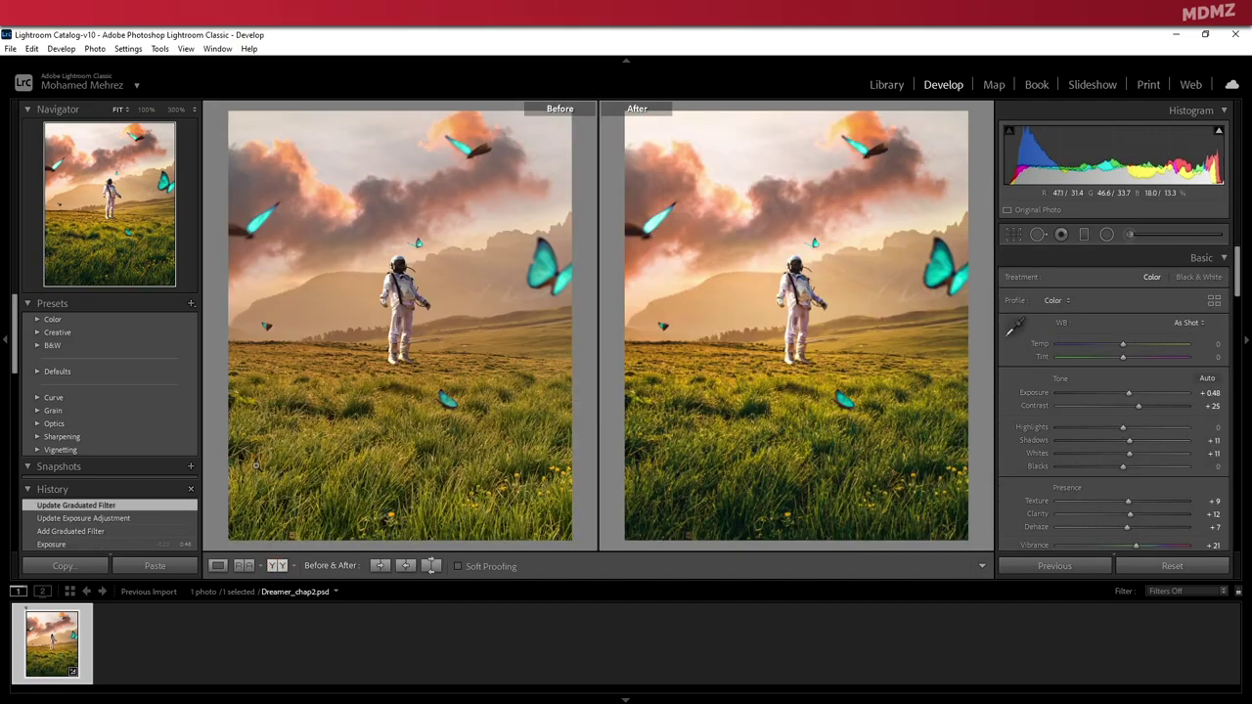
scroll(1074, 439, down, 15)
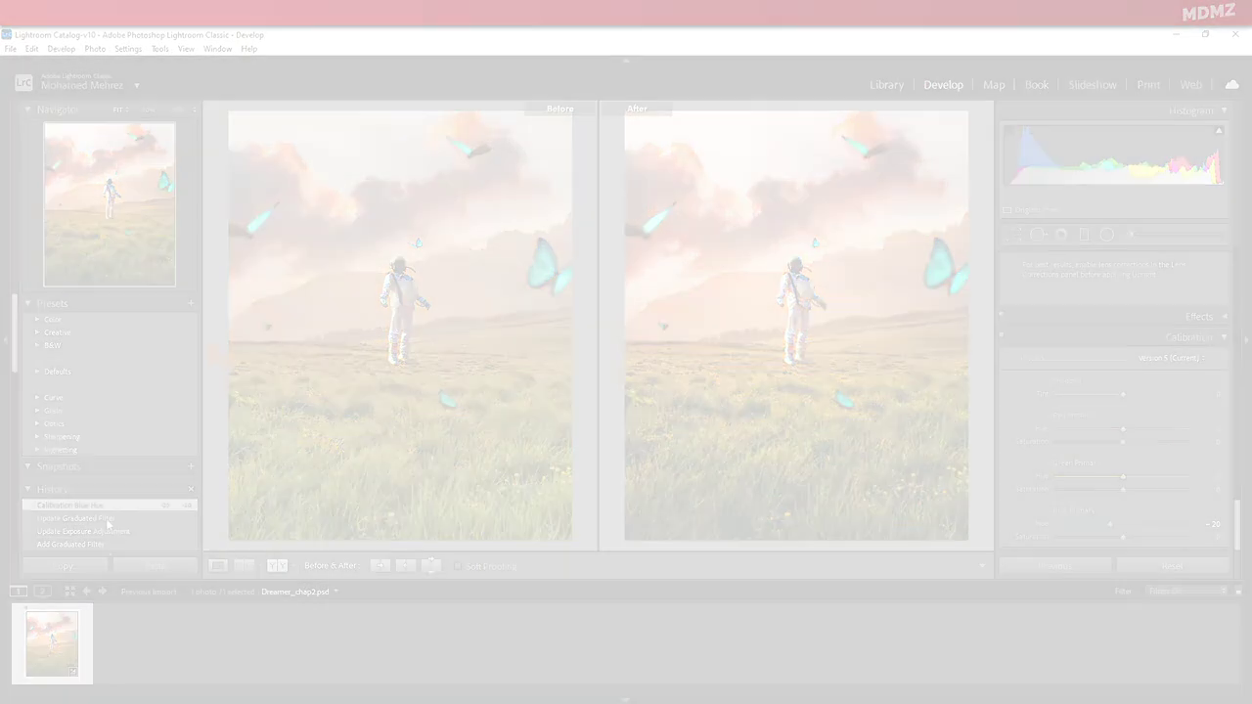